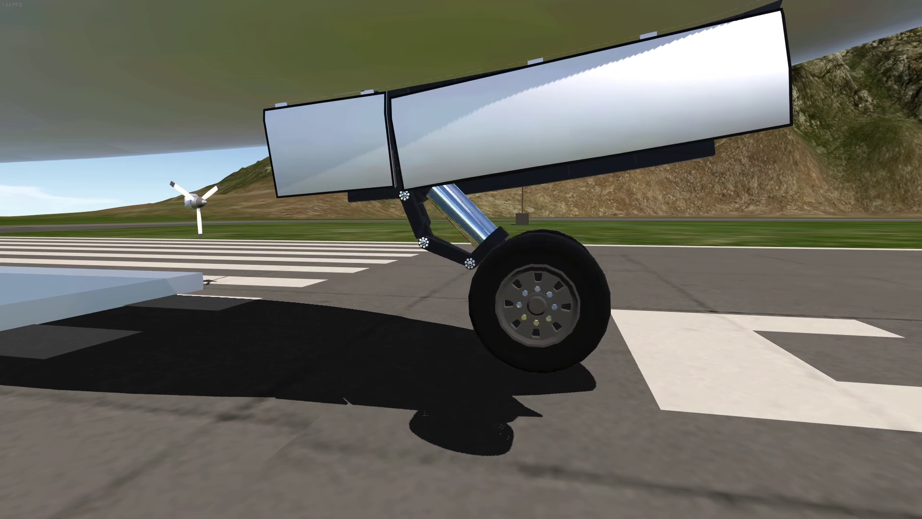
Cycle the aircraft's landing gear on the runway to watch the wheel and bay doors move.
key("g")
key("g")
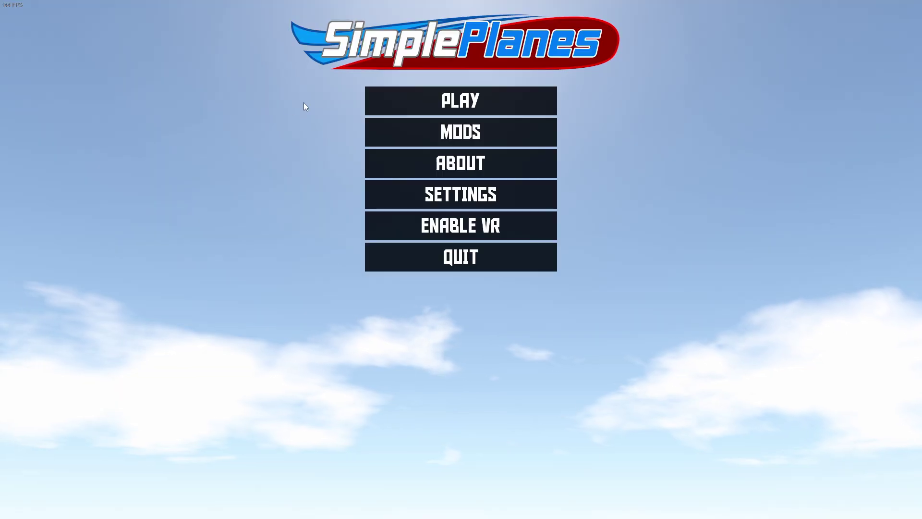
Start play from the main menu and activate the rocket's first stage on the launch pad.
left_click(461, 99)
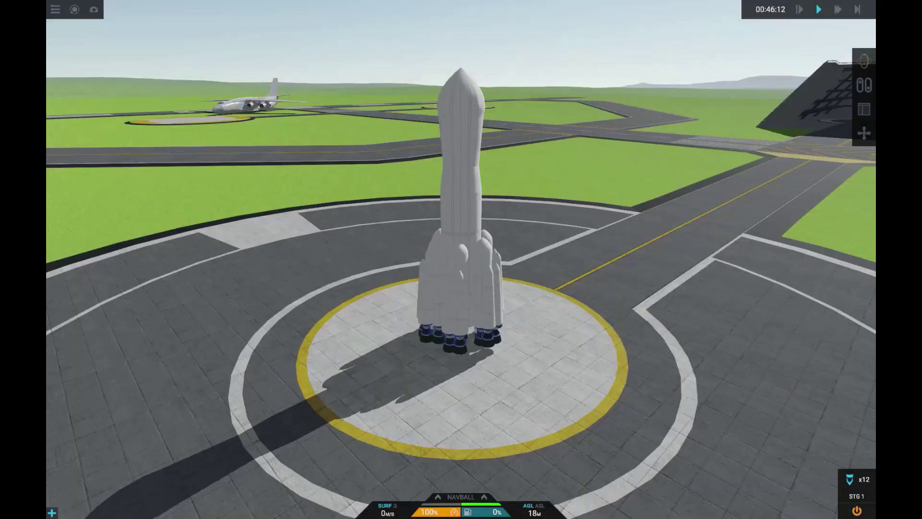
key("space")
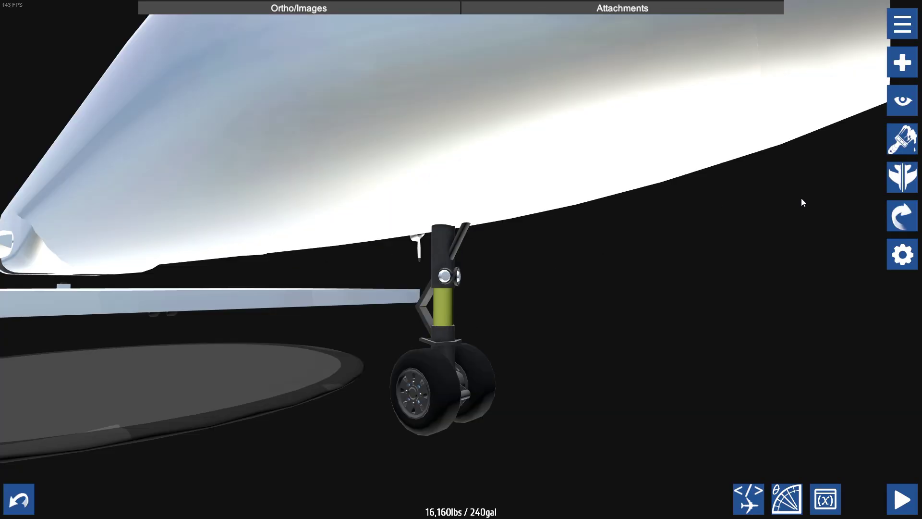
Open the attachment editor for the nose gear's strut cylinder and remove its connection to the shock.
mouse_move(901, 214)
left_click(864, 102)
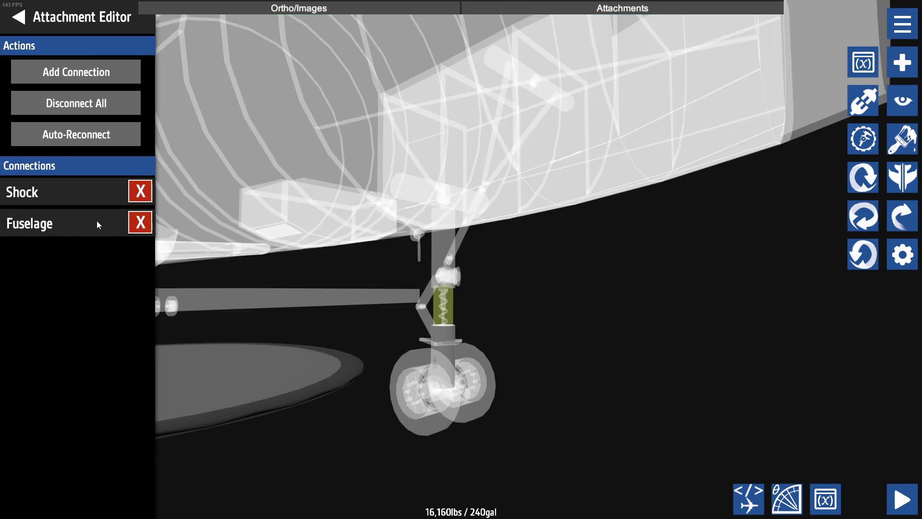
left_click(147, 193)
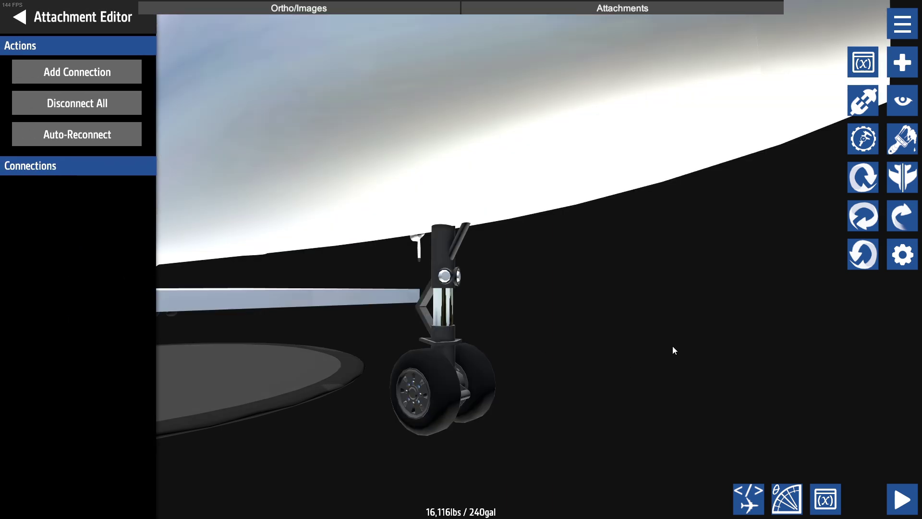
left_click_drag(650, 341, 698, 321)
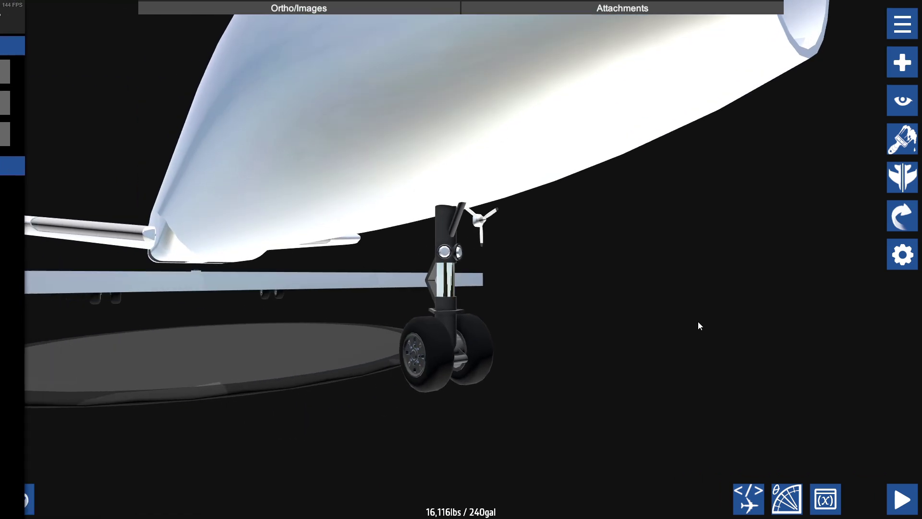
Disconnect both nose wheels from their fuselage axle and move them clear of the strut.
left_click(468, 327)
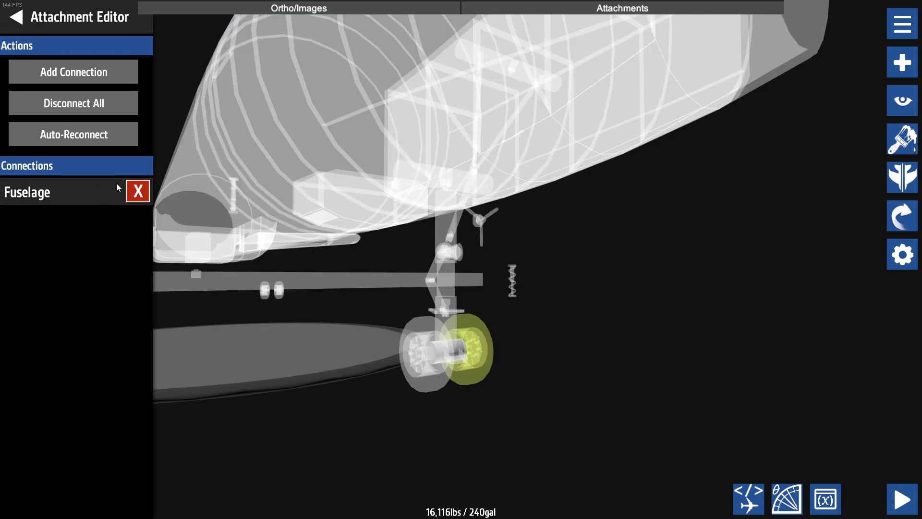
left_click(141, 192)
left_click(413, 342)
left_click(141, 194)
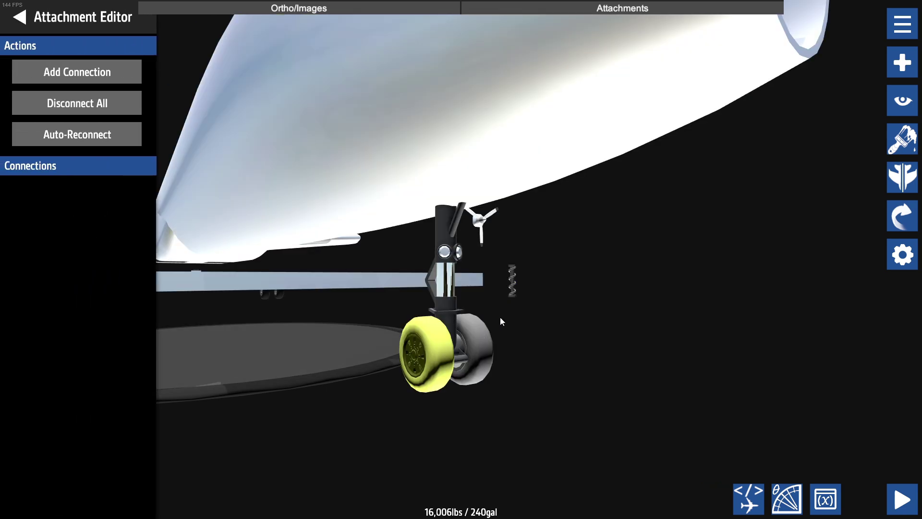
left_click_drag(432, 348, 520, 345)
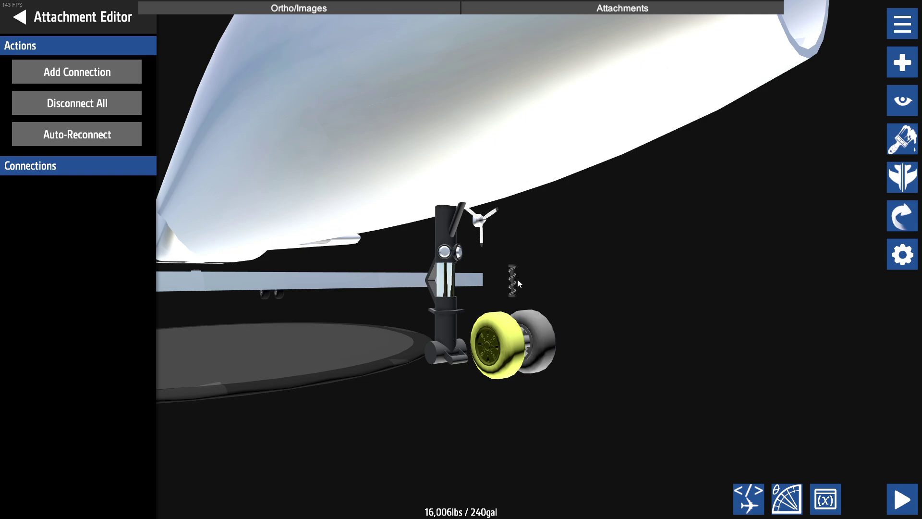
Delete the round lamps and their housing rings from both sides of the nose gear strut.
scroll(524, 269, "down", 2)
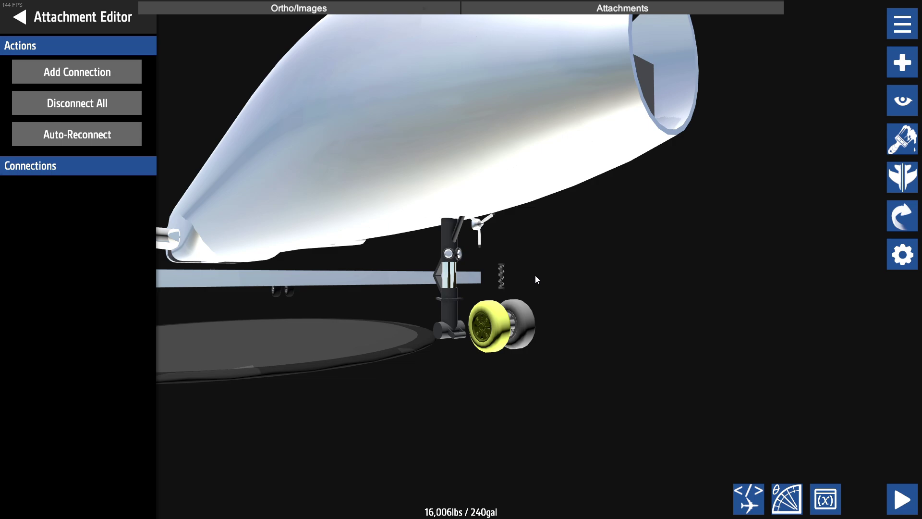
left_click(484, 165)
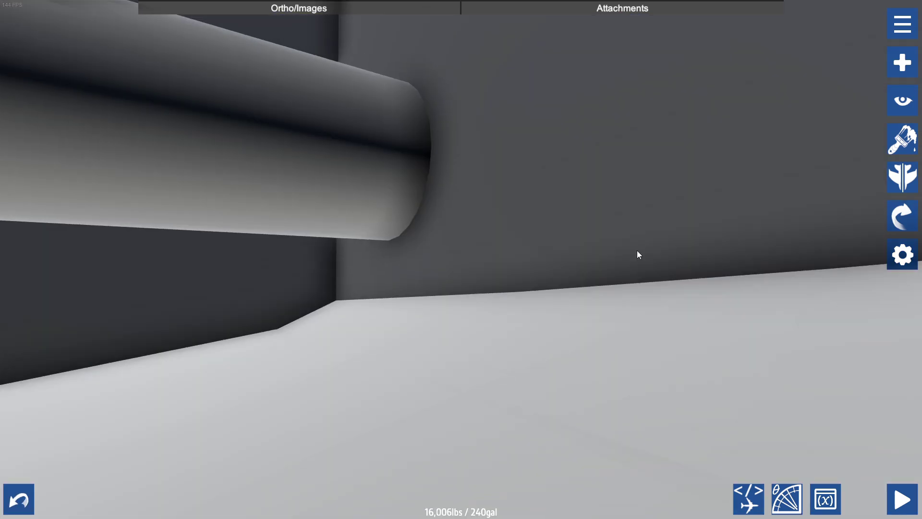
scroll(639, 252, "down", 4)
right_click_drag(655, 254, 669, 304)
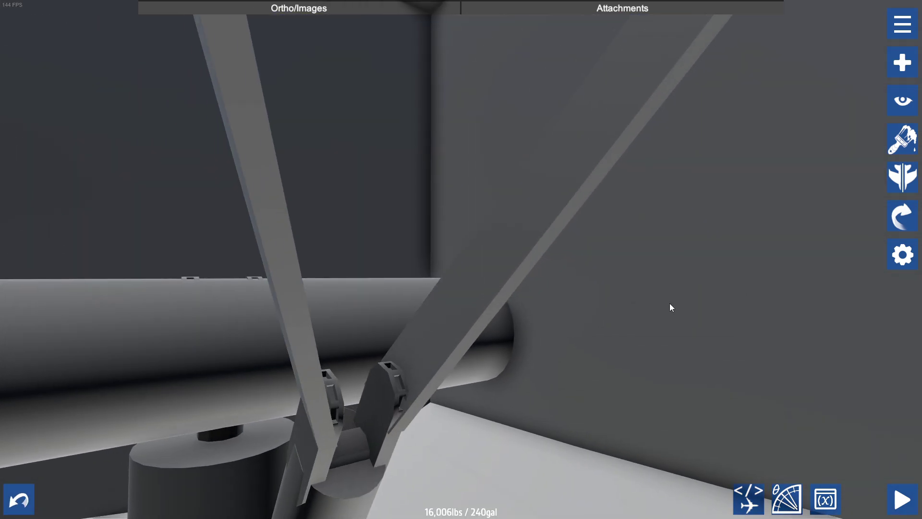
left_click(670, 304)
scroll(471, 270, "down", 1)
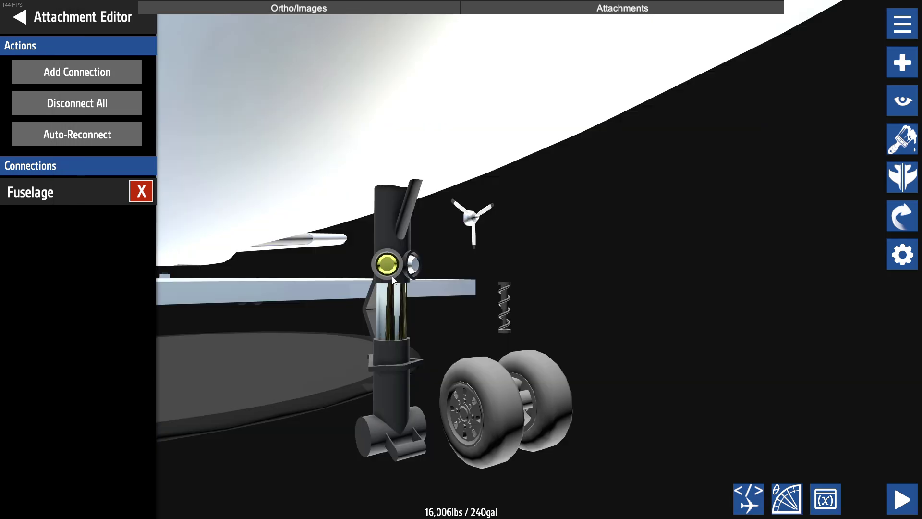
key("Delete")
left_click(412, 266)
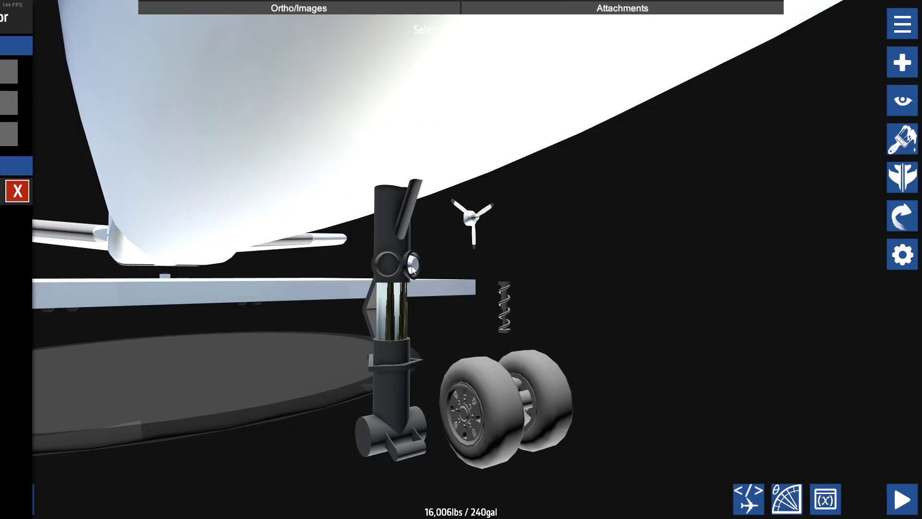
key("Delete")
left_click(411, 266)
key("Delete")
left_click(383, 265)
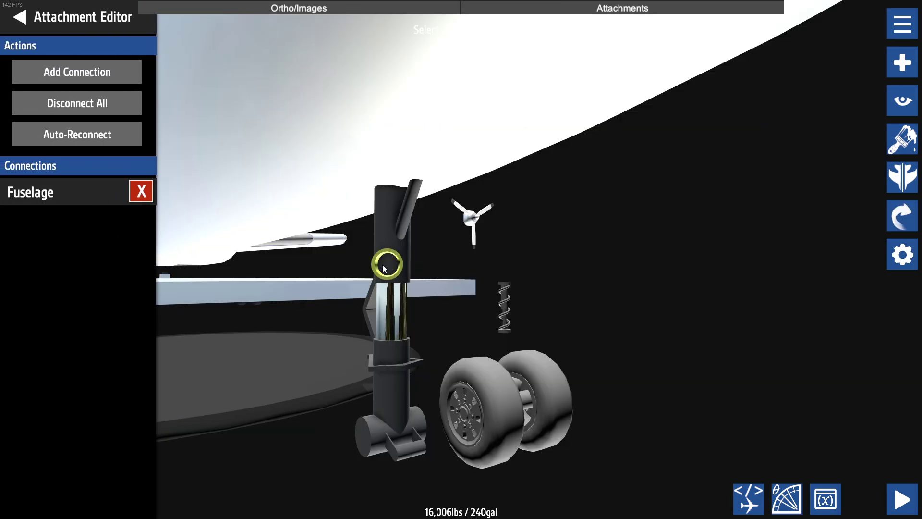
key("Delete")
Select the Small Rotator linked to the lower strut and remove its connections.
left_click(372, 298)
left_click(390, 384)
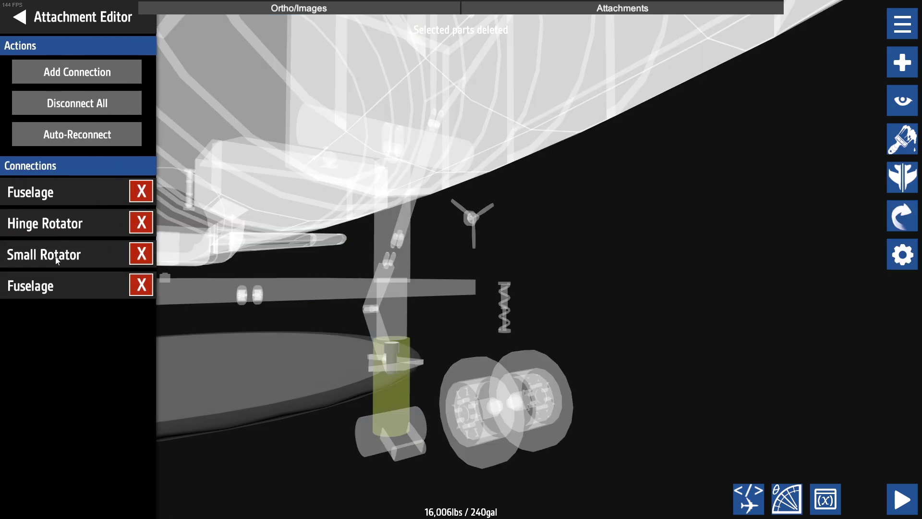
left_click(56, 257)
left_click(141, 192)
left_click(141, 191)
key("Delete")
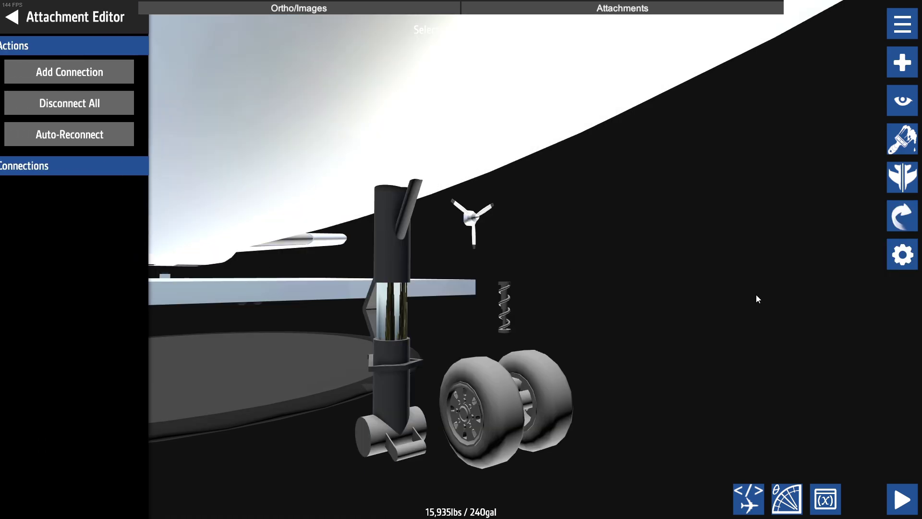
Delete the old nose gear strut together with its hinged braces inside the wheel bay.
left_click(390, 240)
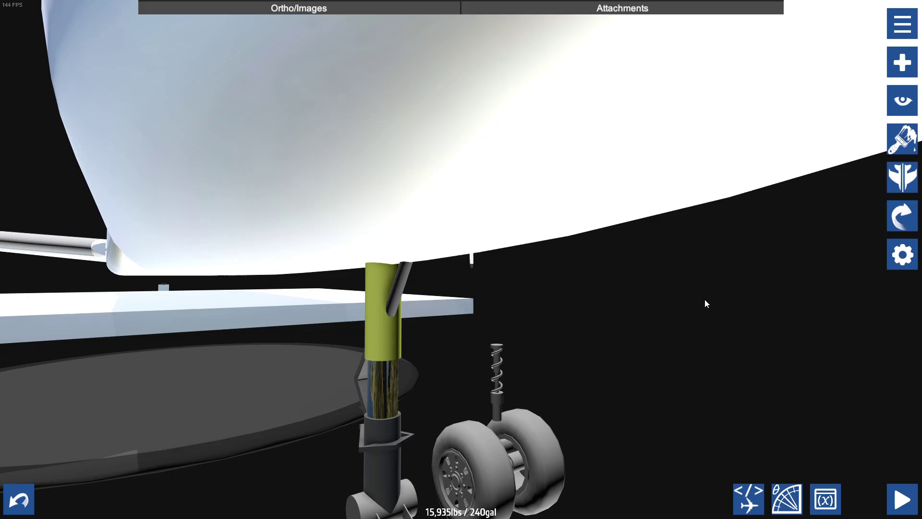
scroll(704, 299, "up", 5)
scroll(709, 306, "down", 2)
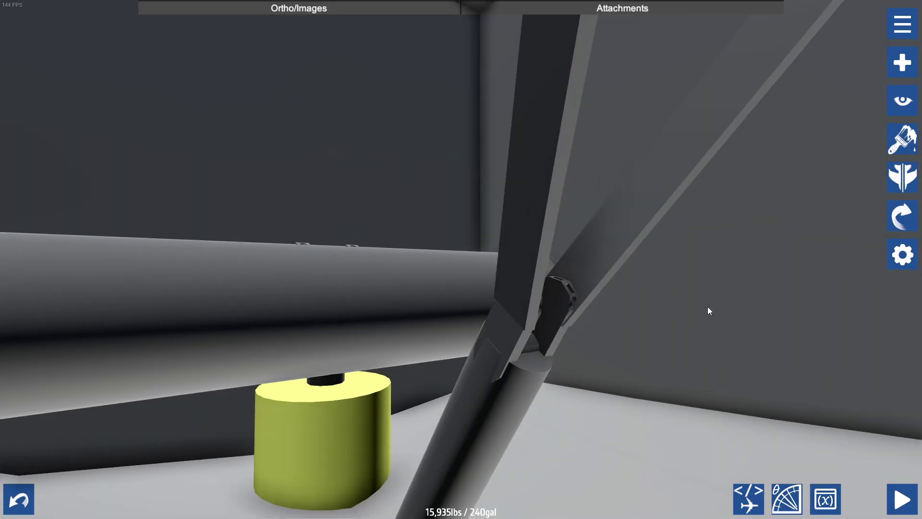
scroll(707, 306, "down", 2)
middle_click_drag(708, 306, 641, 414)
scroll(641, 414, "down", 2)
left_click(578, 136)
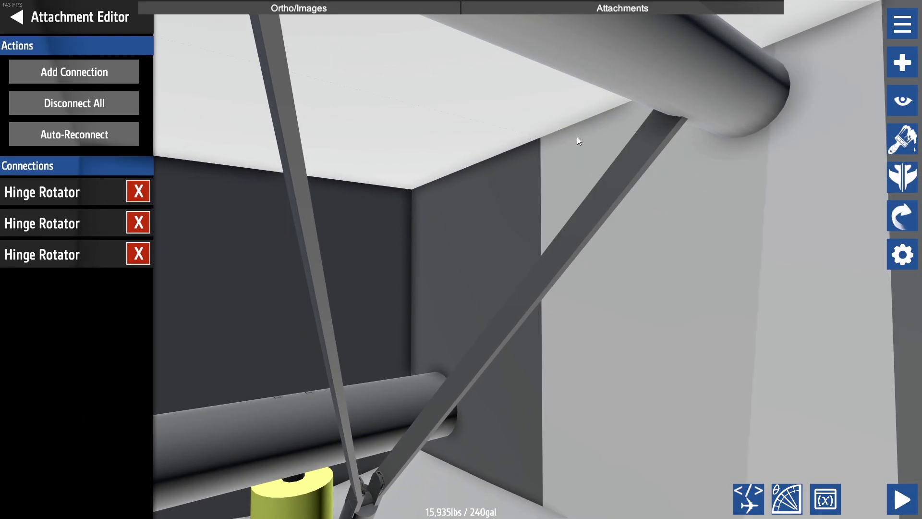
left_click(671, 122)
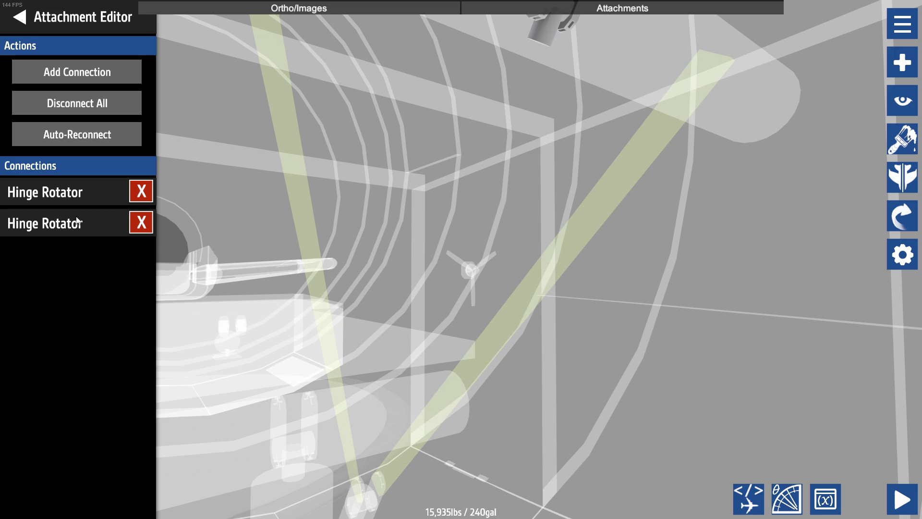
left_click(77, 219)
key("Delete")
scroll(627, 372, "down", 3)
left_click_drag(627, 371, 722, 347)
scroll(722, 346, "up", 3)
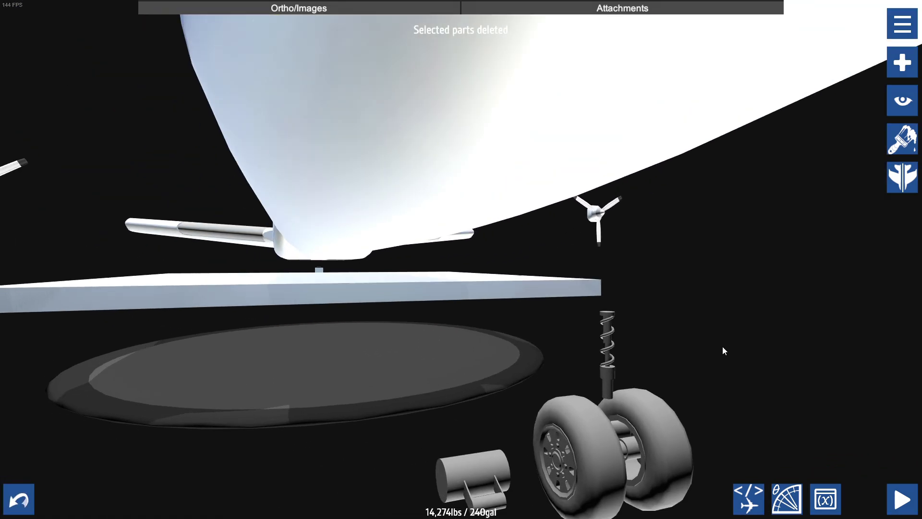
Disconnect the leftover axle cylinder from its small fuselage bracket and delete the bracket.
left_click(446, 390)
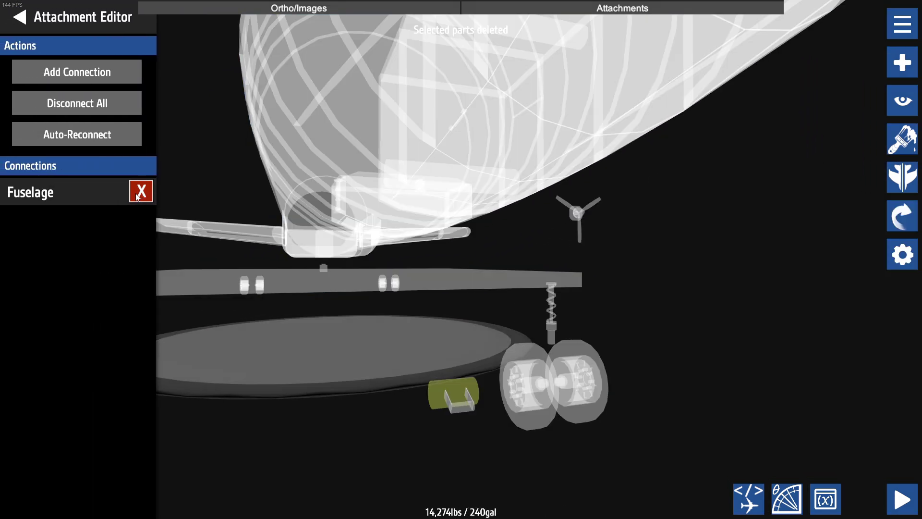
left_click(138, 197)
left_click(456, 406)
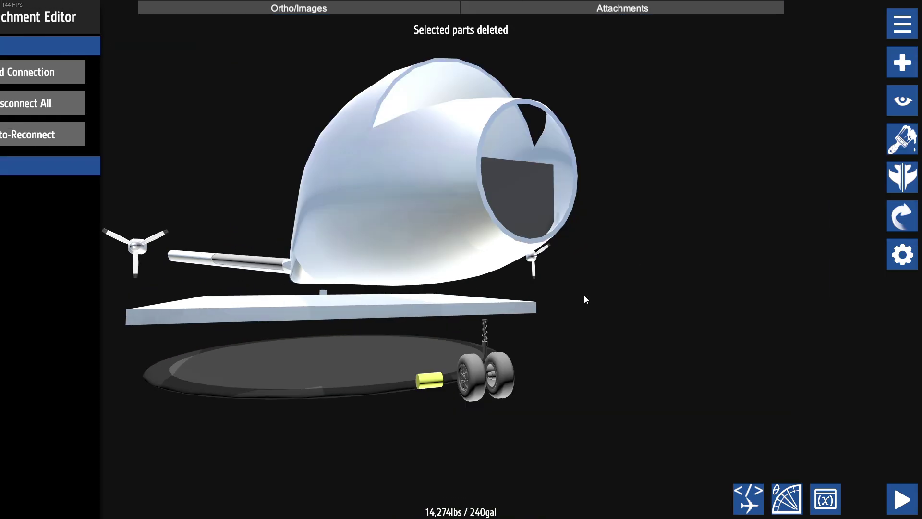
Detach the nose gear bay door panel from the adjoining fuselage section and move it clear of the hull.
left_click(439, 263)
left_click_drag(706, 281, 727, 250)
scroll(727, 250, "up", 3)
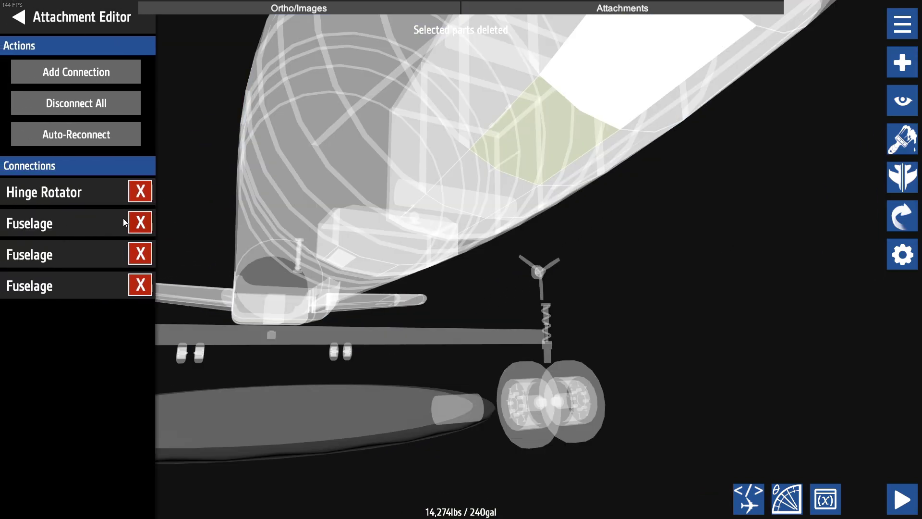
left_click(140, 222)
left_click(898, 219)
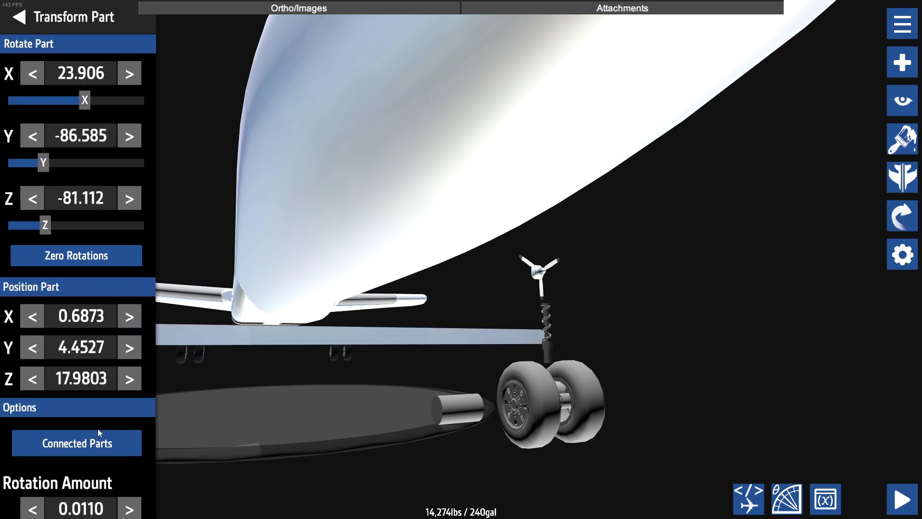
left_click(287, 173)
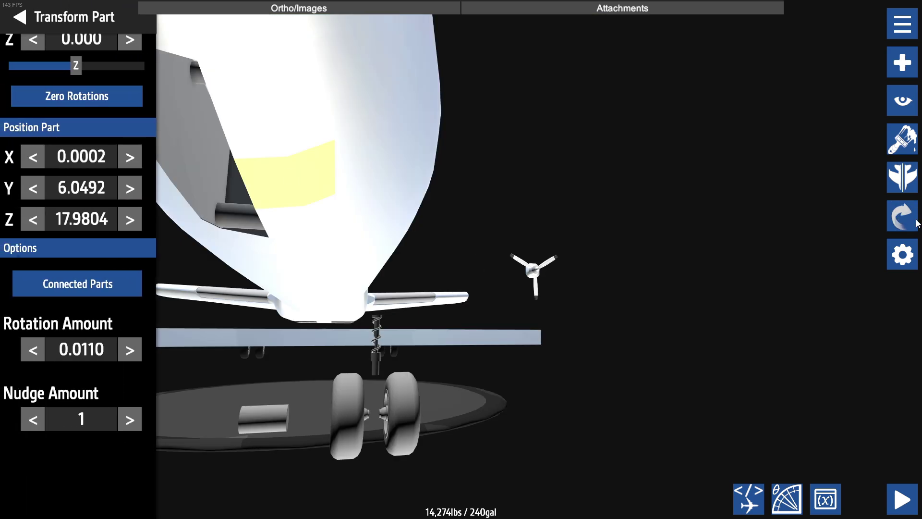
Bring up the connections of the nose bay's inner fuselage panel and select its linked Hinge Rotator.
left_click(863, 101)
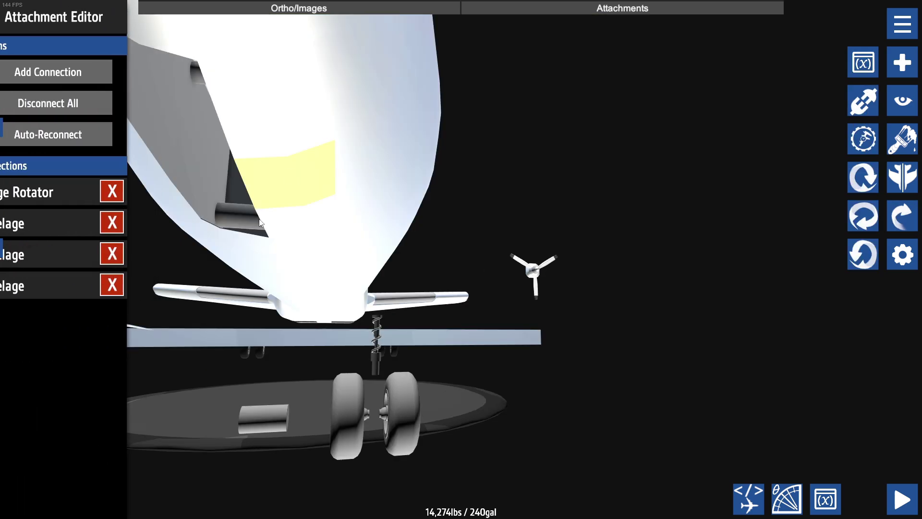
left_click(189, 208)
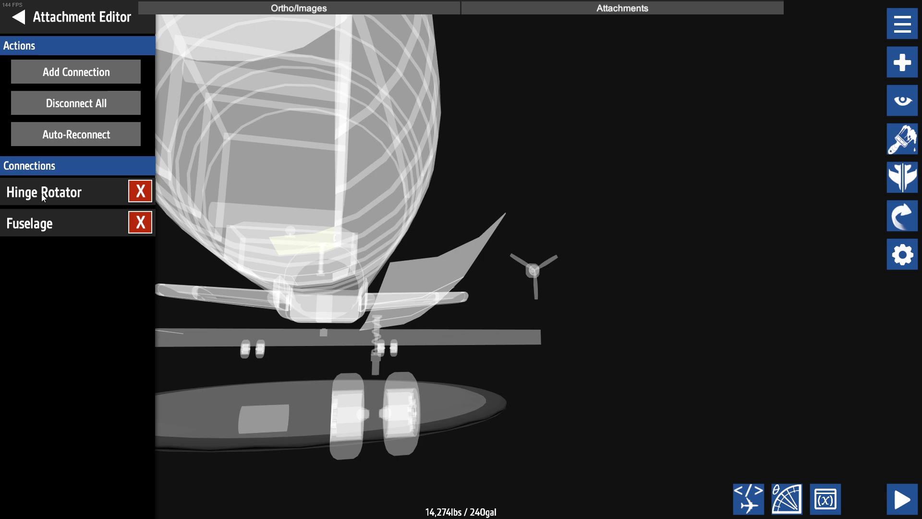
left_click(43, 191)
Examine the exposed nose gear bay, its separated door panels and the connections of the panel at the bay's edge.
scroll(662, 336, "down", 3)
left_click_drag(661, 336, 562, 249)
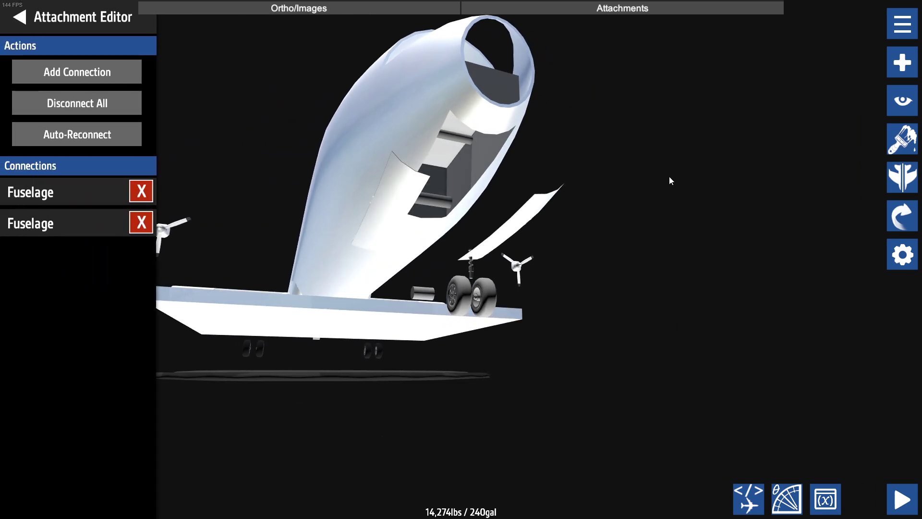
left_click_drag(670, 177, 704, 208)
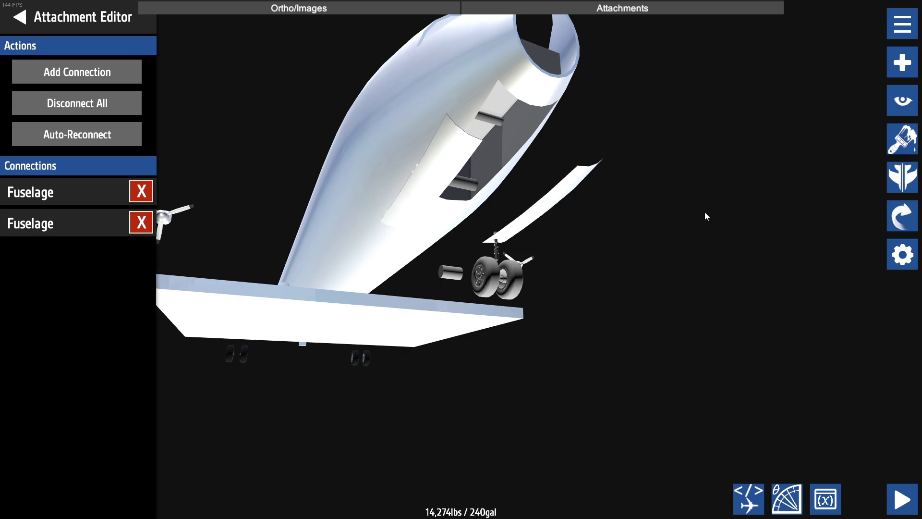
left_click_drag(670, 236, 655, 270)
scroll(656, 269, "up", 3)
scroll(575, 254, "down", 3)
left_click_drag(575, 253, 526, 237)
left_click(428, 214)
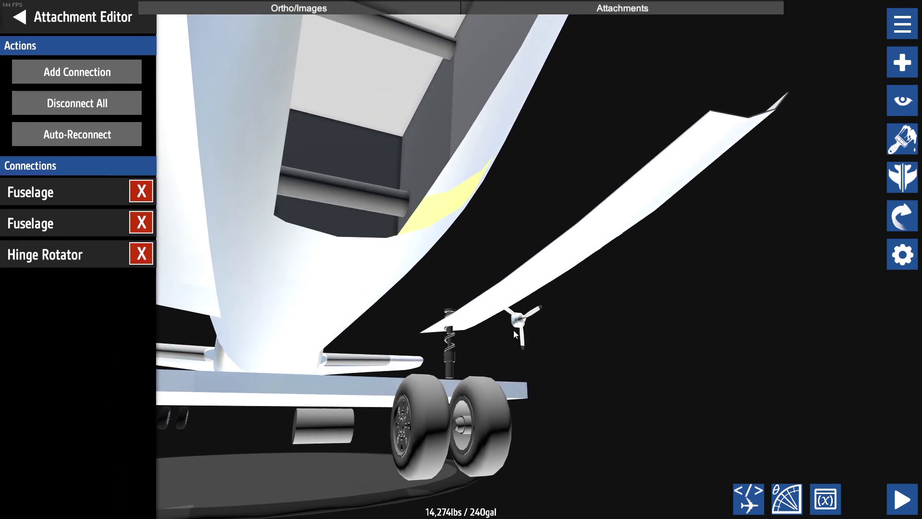
scroll(382, 217, "down", 2)
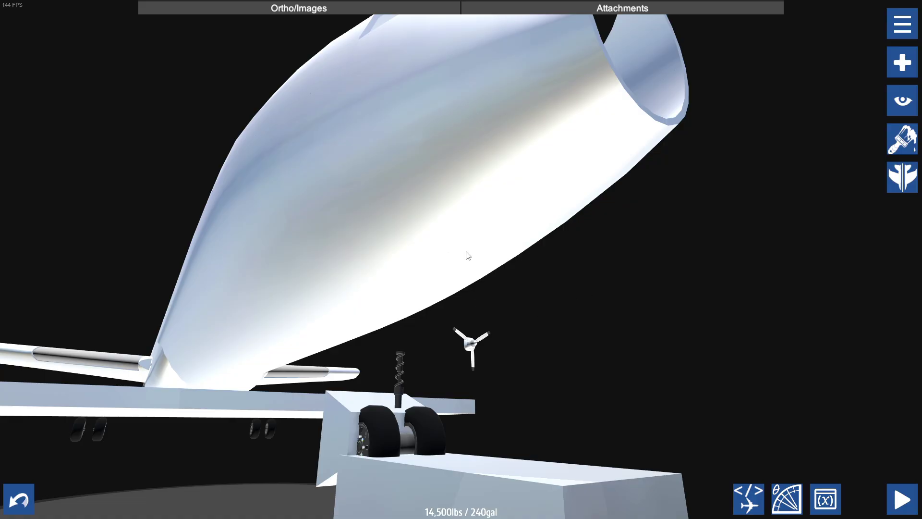
Select the nose gear bay door panels and nudge the doors outward, away from the wheel bay opening.
left_click(465, 250)
left_click_drag(464, 250, 475, 272)
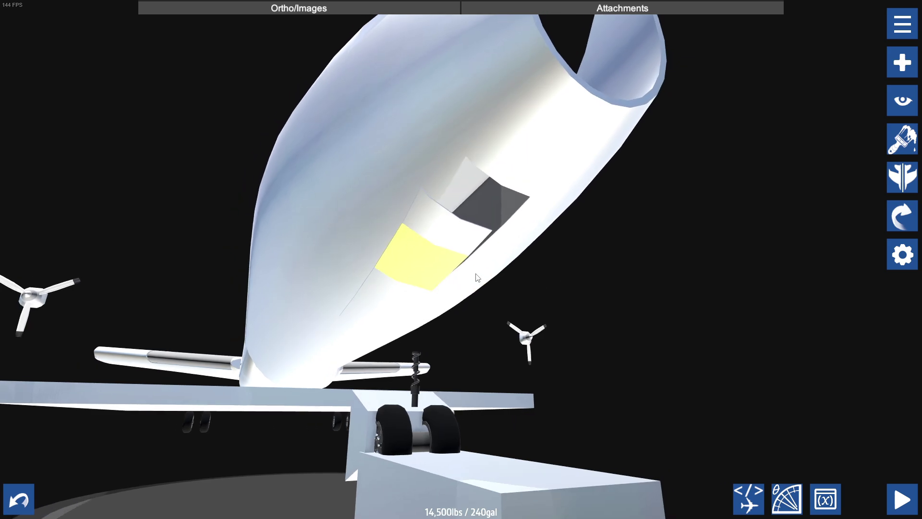
left_click(481, 248)
key("Right")
key("Right")
left_click_drag(745, 299, 660, 295)
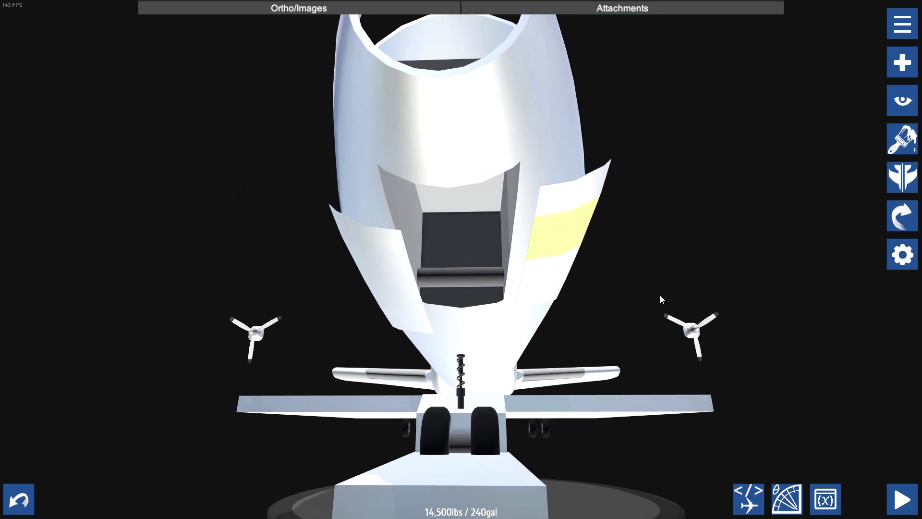
Spread the two detached nose gear door panels farther apart, one on each side of the wheel bay.
right_click_drag(660, 295, 707, 294)
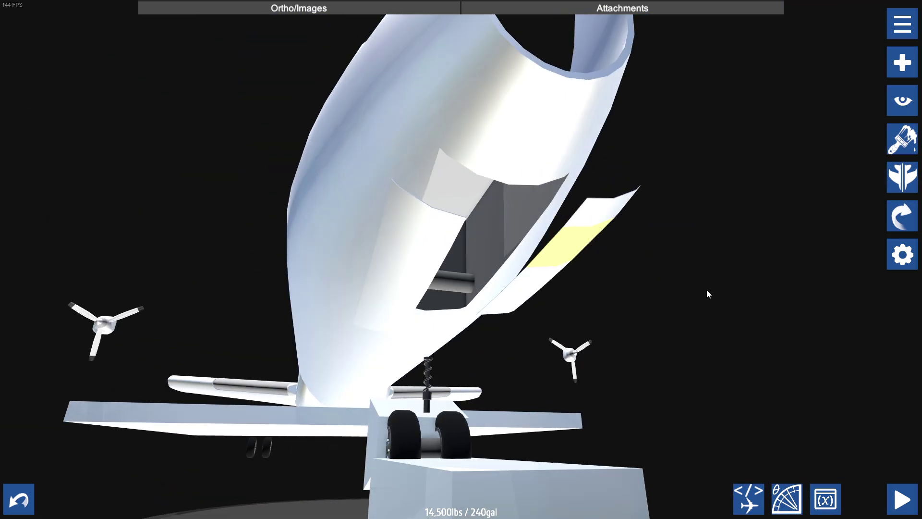
left_click_drag(707, 290, 686, 275)
left_click(371, 252)
key("Left")
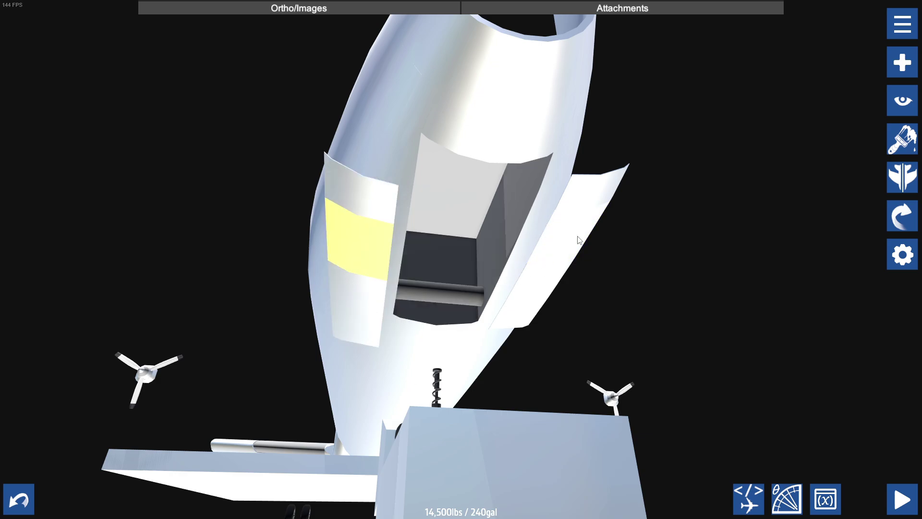
left_click(579, 238)
right_click_drag(756, 260, 521, 415)
Check the end-face width and height and the length of the long fuselage block at the nose wheels.
left_click(510, 422)
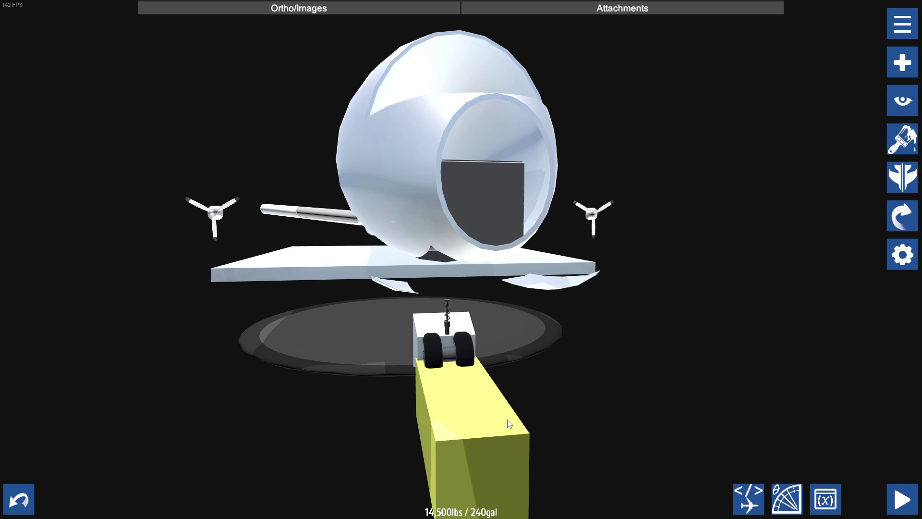
left_click(508, 419)
right_click_drag(349, 365, 457, 384)
left_click(110, 72)
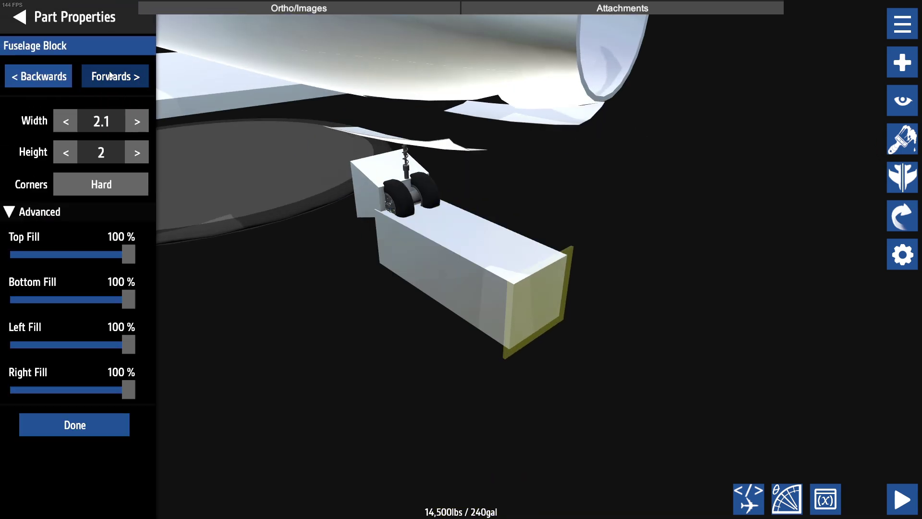
left_click(24, 81)
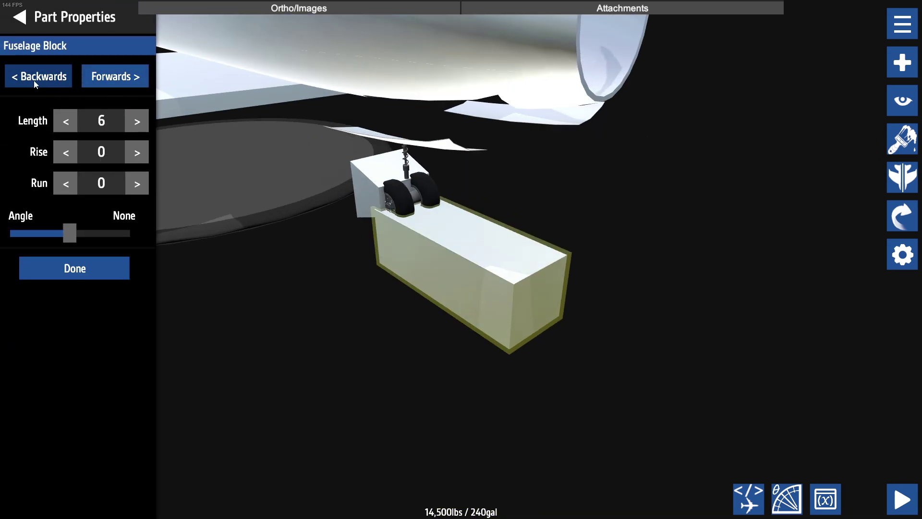
left_click(25, 80)
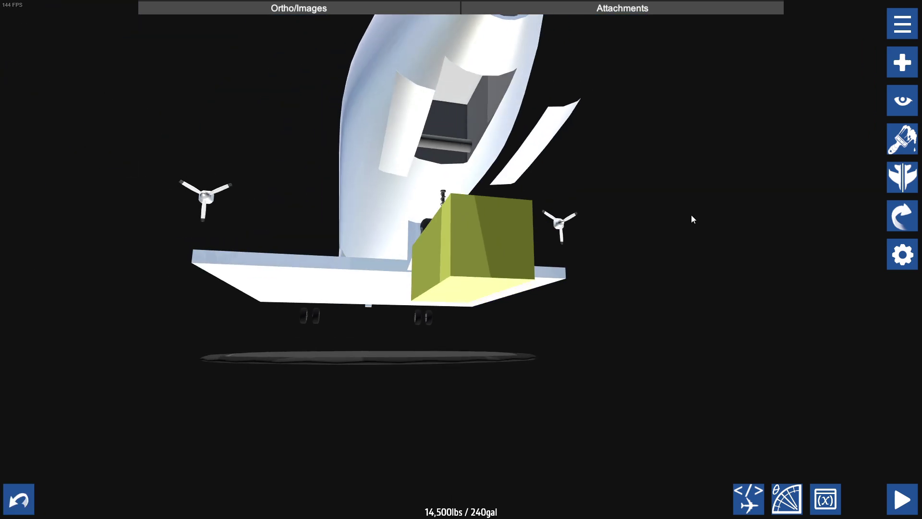
Nudge the long fuselage block three increments toward the nose wheels.
right_click_drag(690, 214, 444, 274)
key("Up")
key("Up")
key("Up")
Check the Fuselage XML values of the nose bay's side section and the measurement entries in the Wing Values Calculator.
left_click(451, 224)
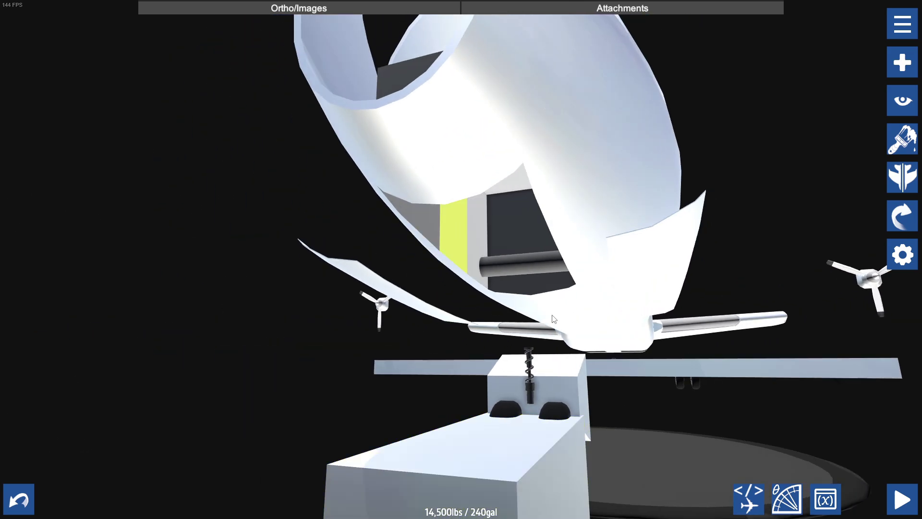
right_click_drag(673, 442, 667, 399)
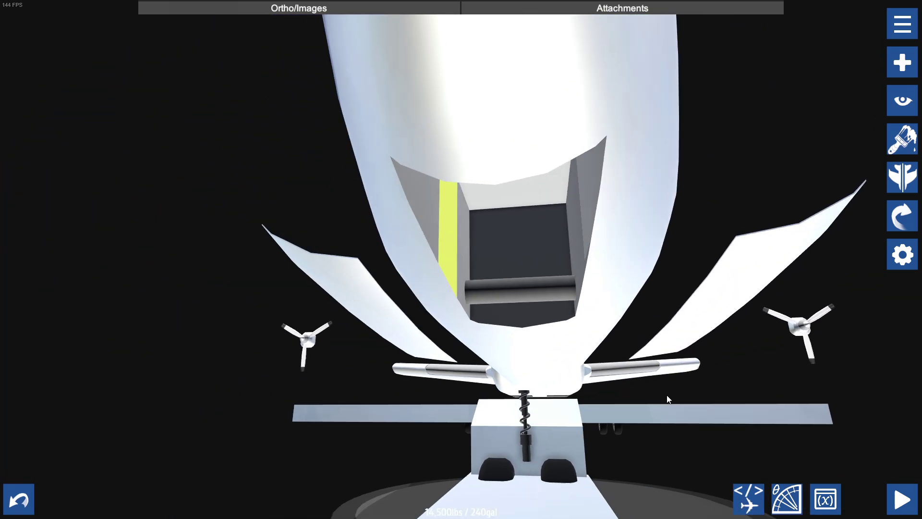
left_click(413, 239)
right_click_drag(413, 239, 552, 269)
left_click(795, 490)
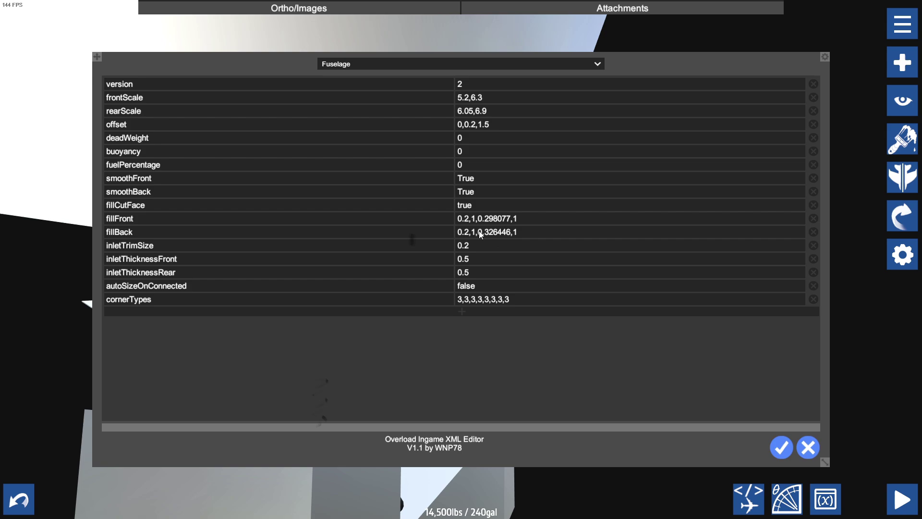
left_click(817, 449)
key("alt+Tab")
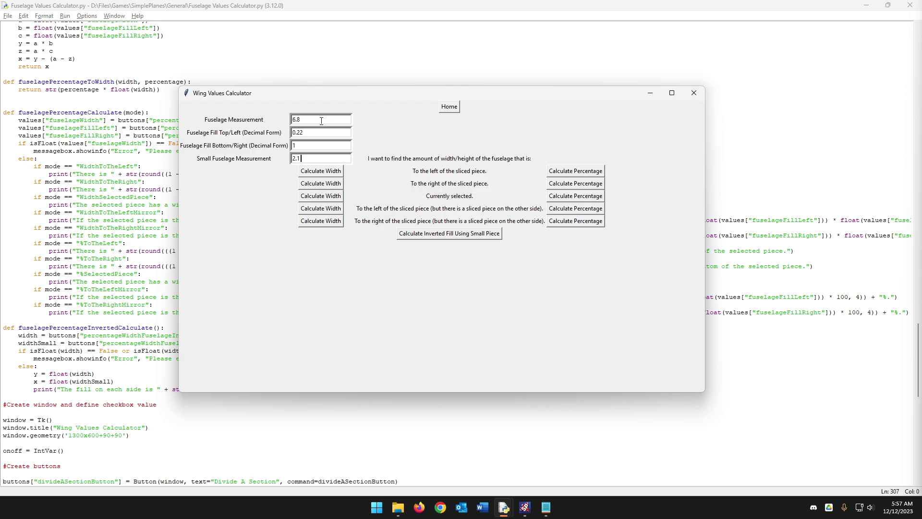
left_click(524, 504)
Place the curved fuselage ring section in open space, clear of the hull and the nose gear.
left_click_drag(524, 336, 711, 283)
scroll(418, 168, "up", 2)
scroll(442, 185, "down", 3)
scroll(789, 201, "down", 1)
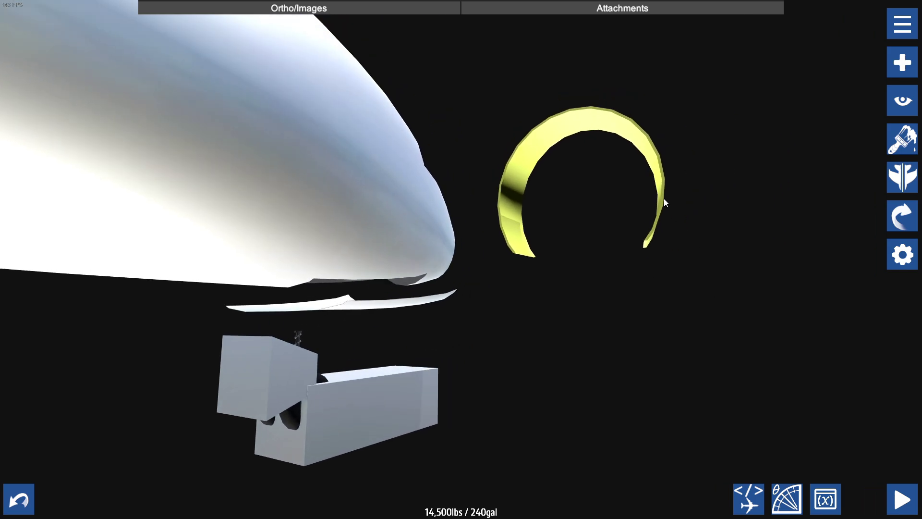
left_click_drag(536, 202, 408, 288)
Place a copy of the long fuselage block beside the ring section and set only its X position to 5.
left_click(477, 365)
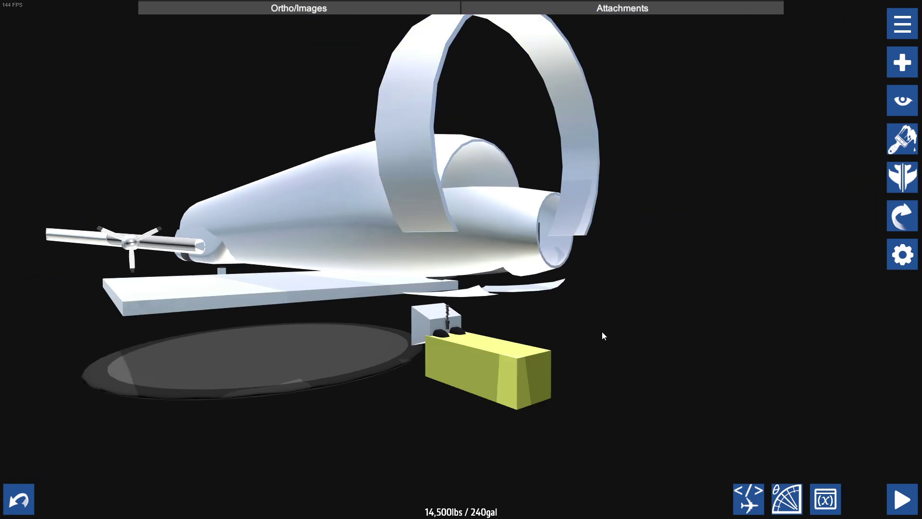
left_click_drag(601, 331, 363, 404)
left_click(862, 140)
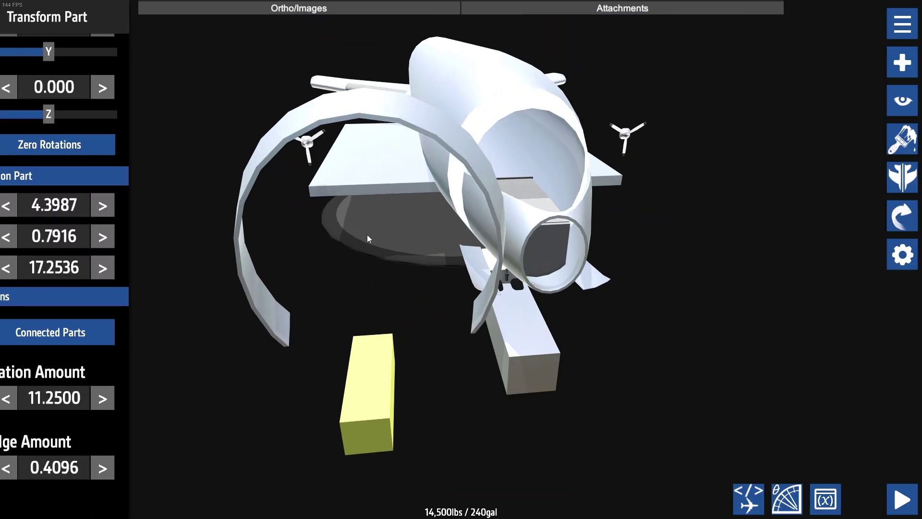
left_click(68, 193)
type("9")
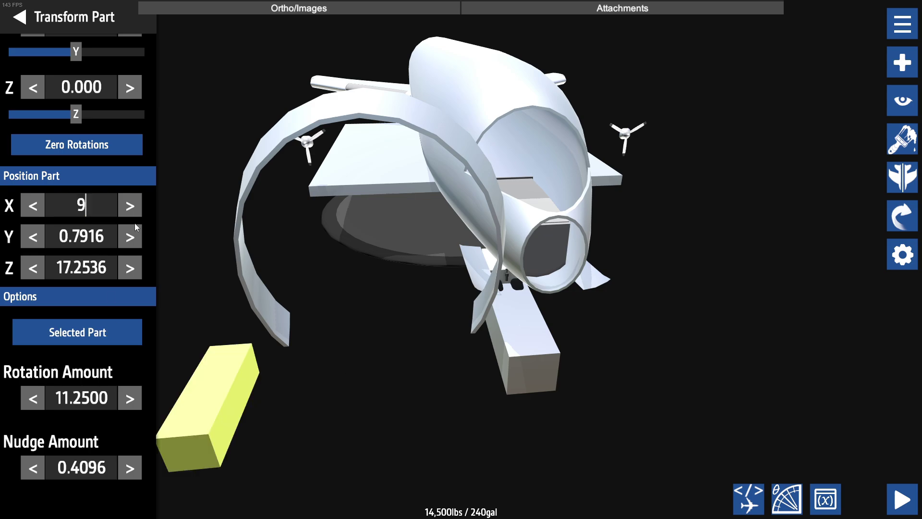
key("BackSpace")
type("0")
key("BackSpace")
type("5")
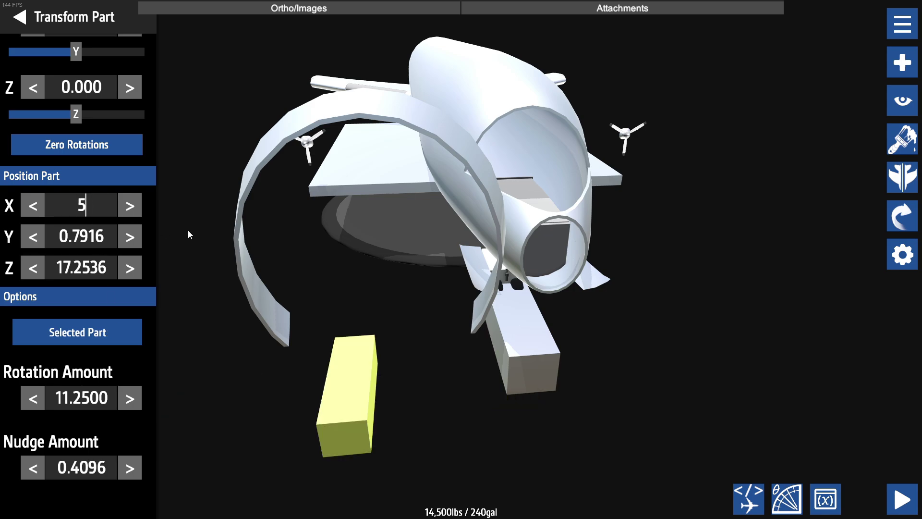
key("Return")
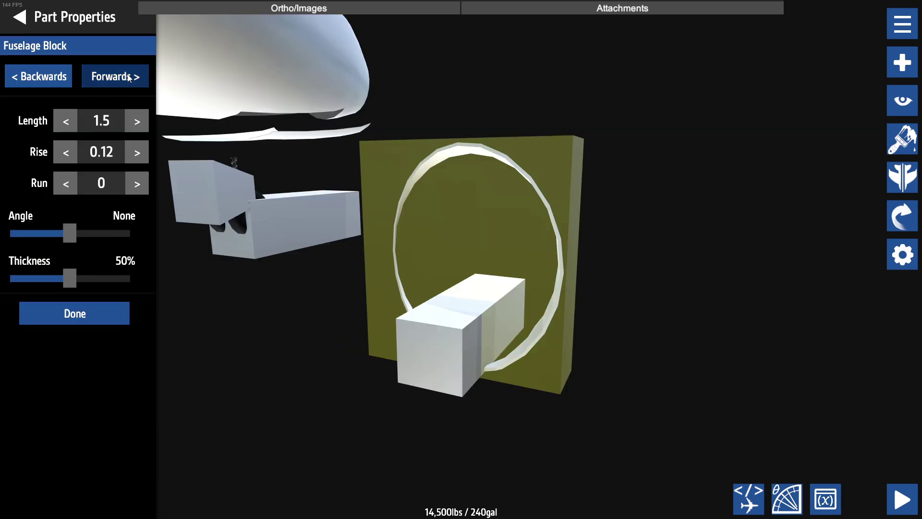
Set the ring section's front face to 5% left fill and a width of 7.65.
left_click(115, 76)
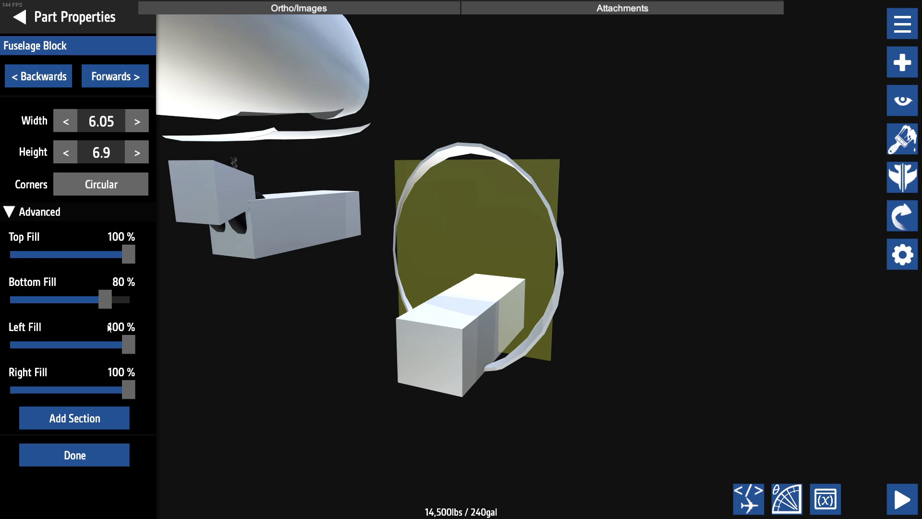
left_click_drag(122, 341, 16, 342)
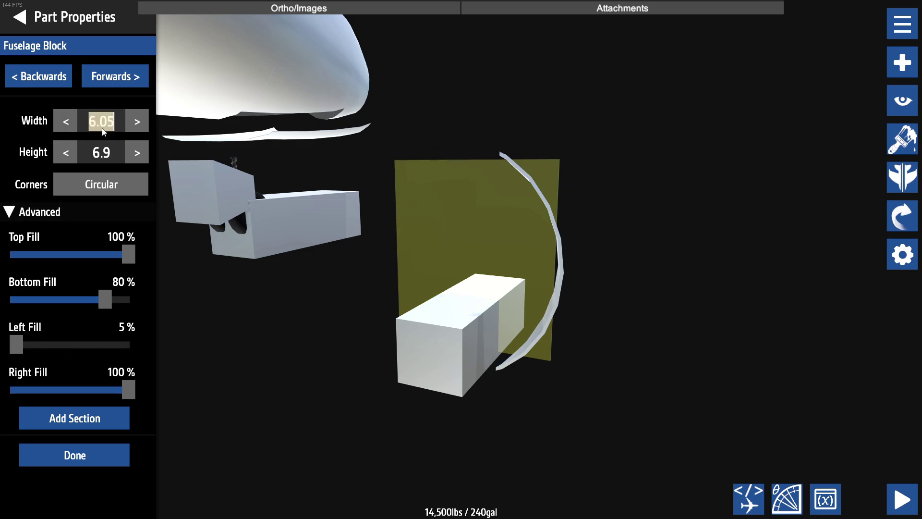
type("7.")
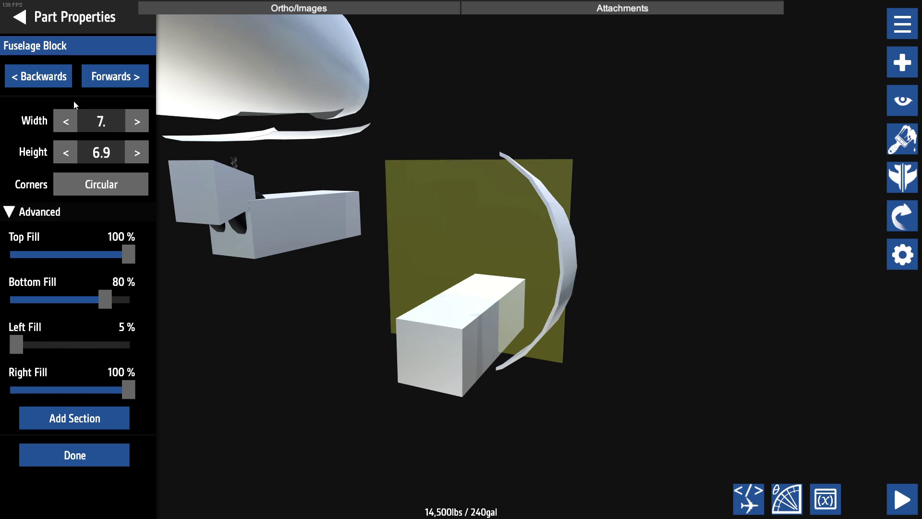
type("65")
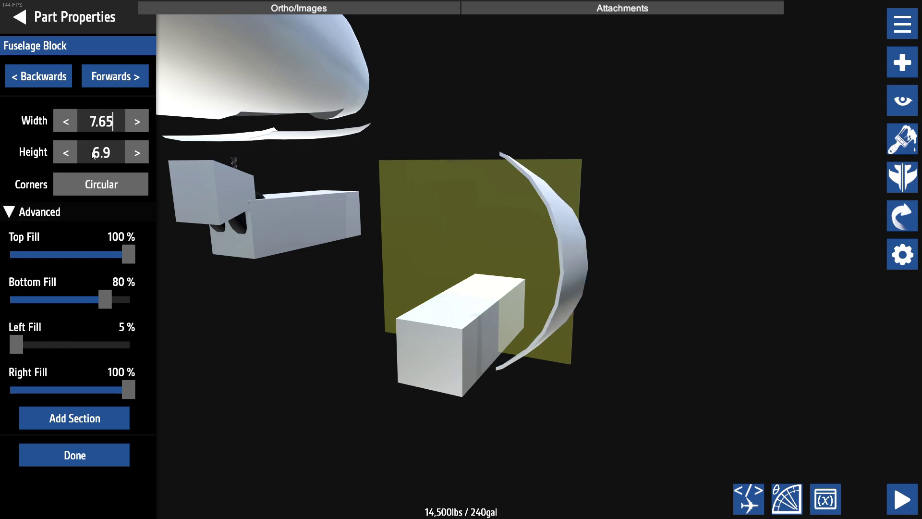
Set the ring section's rear face width to 7.65 and its left fill to 18%.
left_click(31, 75)
left_click(108, 125)
type("7.65")
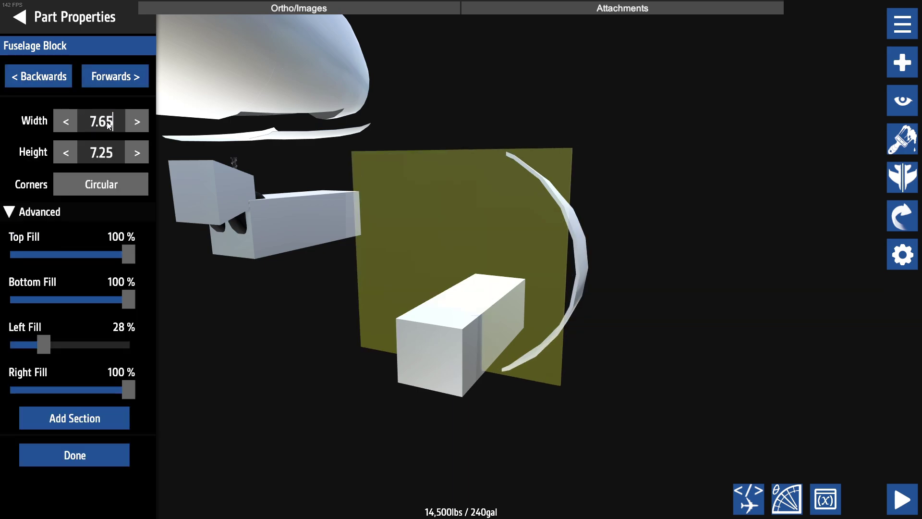
left_click(32, 344)
left_click_drag(255, 271, 281, 303)
right_click_drag(312, 331, 246, 311)
scroll(462, 305, "up", 2)
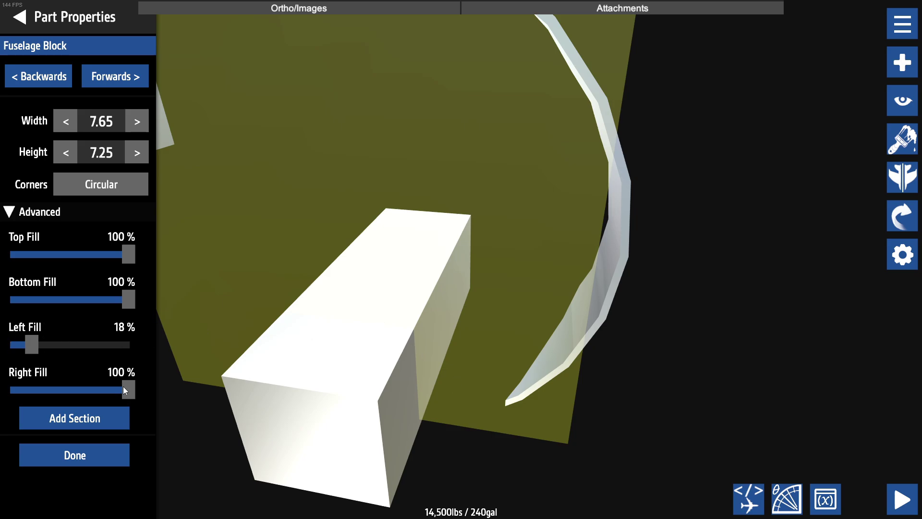
left_click_drag(390, 386, 412, 319)
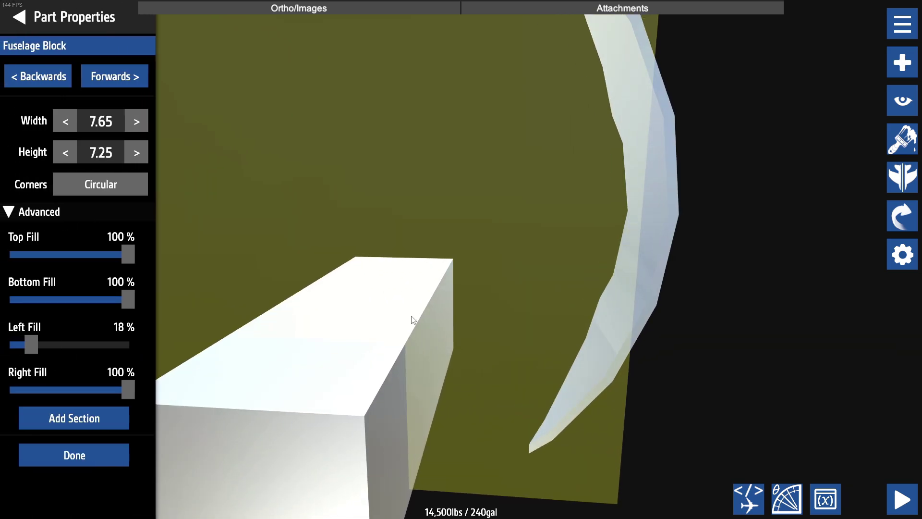
scroll(405, 292, "down", 2)
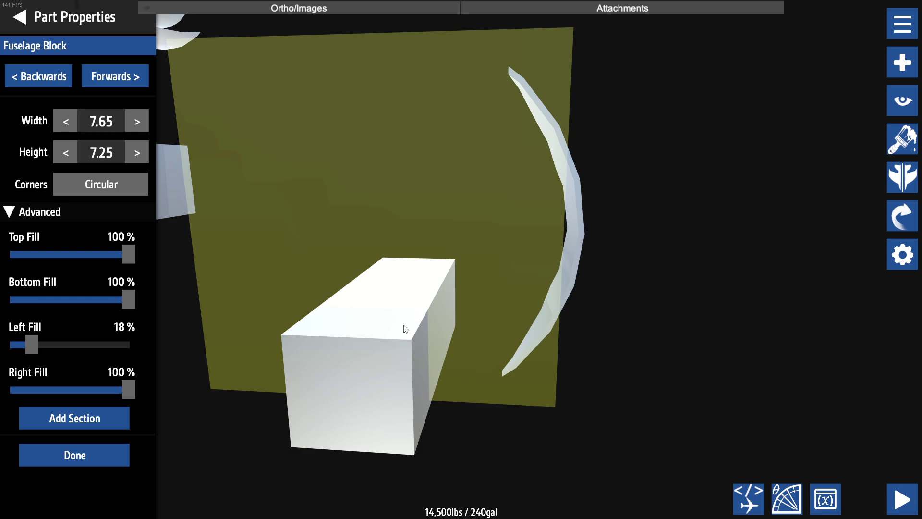
Calculate the inverted fill in the Wing Values Calculator, using fuselage measurement 7.65 and small fuselage measurement 2.1.
left_click(97, 121)
key("ctrl+c")
key("alt+Tab")
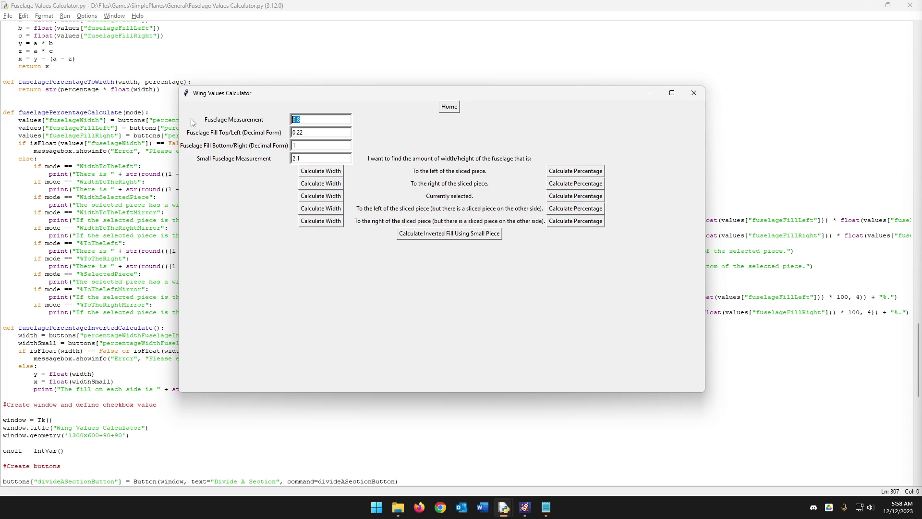
key("ctrl+v")
key("alt+Tab")
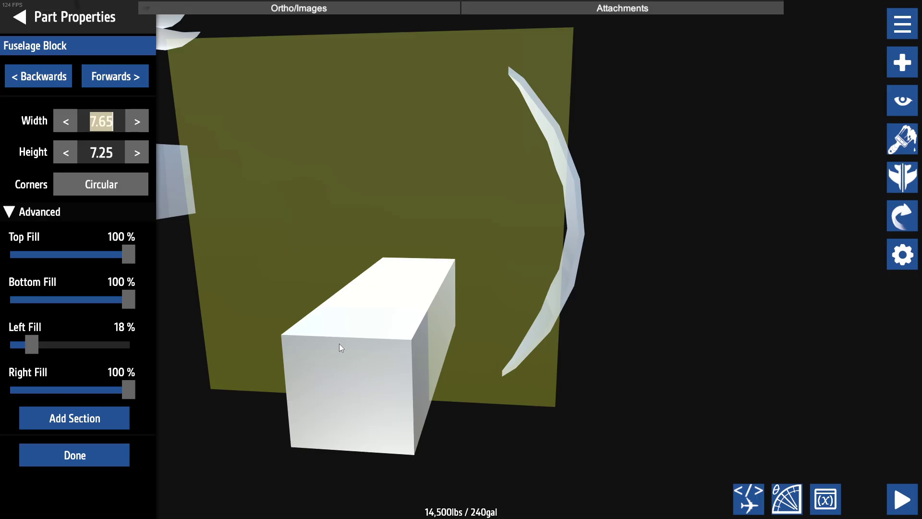
left_click(340, 346)
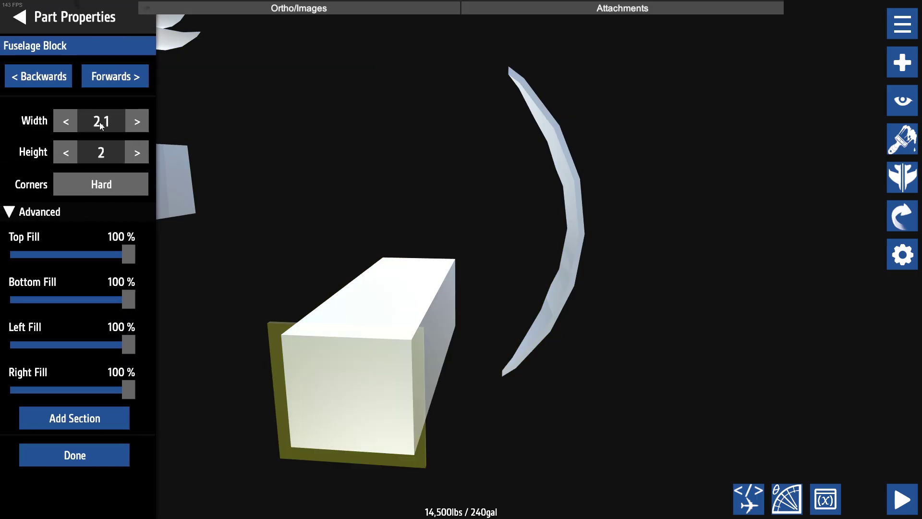
key("alt+Tab")
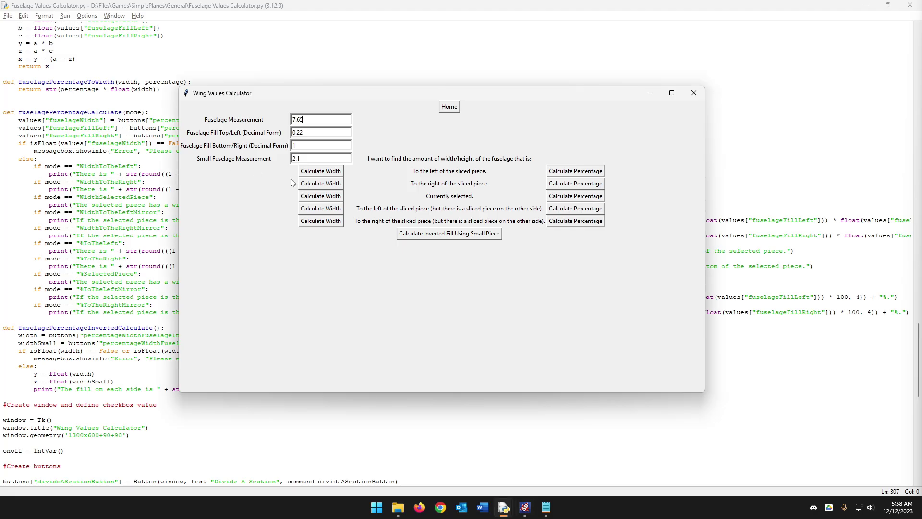
left_click(445, 235)
Copy the newest fill percentage from the IDLE Shell output and switch back to SimplePlanes.
key("alt+Tab")
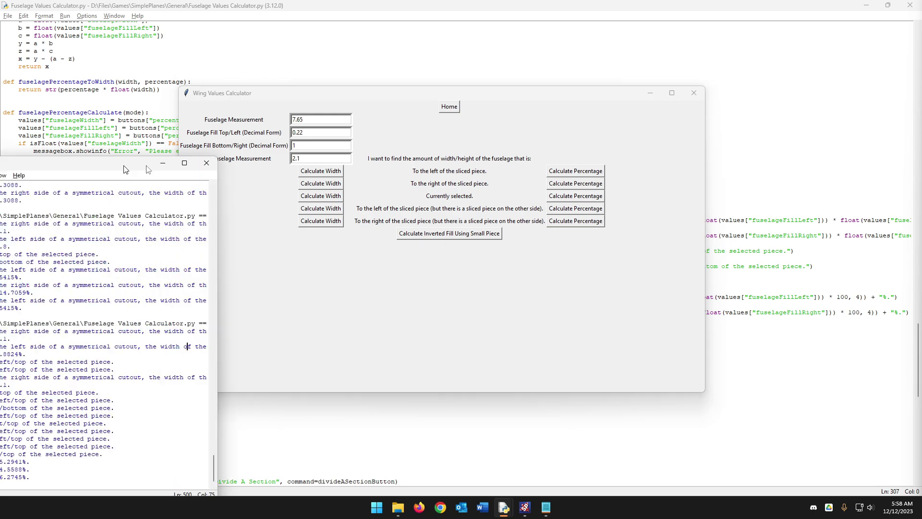
left_click_drag(375, 115, 284, 80)
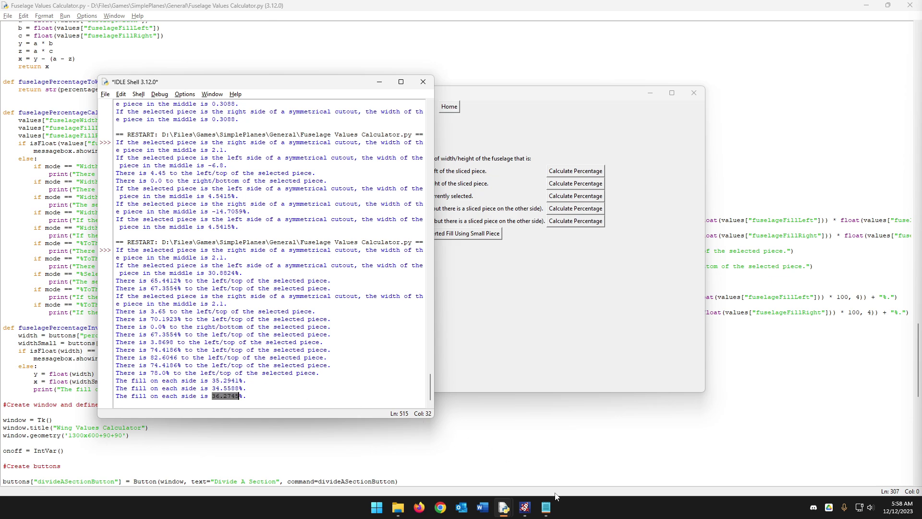
left_click(526, 508)
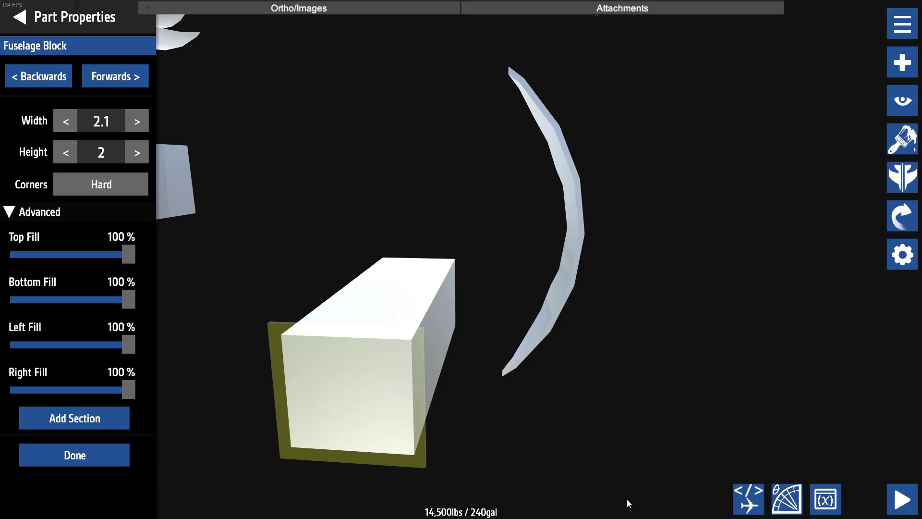
Set the third value of fillFront and fillBack to 0.362745 in the ring section's Fuselage XML and apply the changes.
left_click(748, 504)
left_click(815, 441)
left_click(539, 194)
left_click(747, 499)
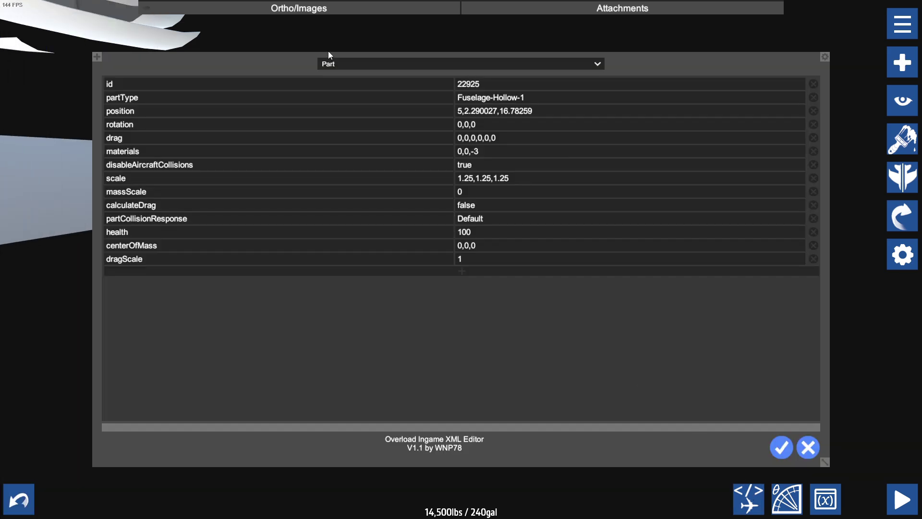
left_click(336, 65)
left_click(333, 85)
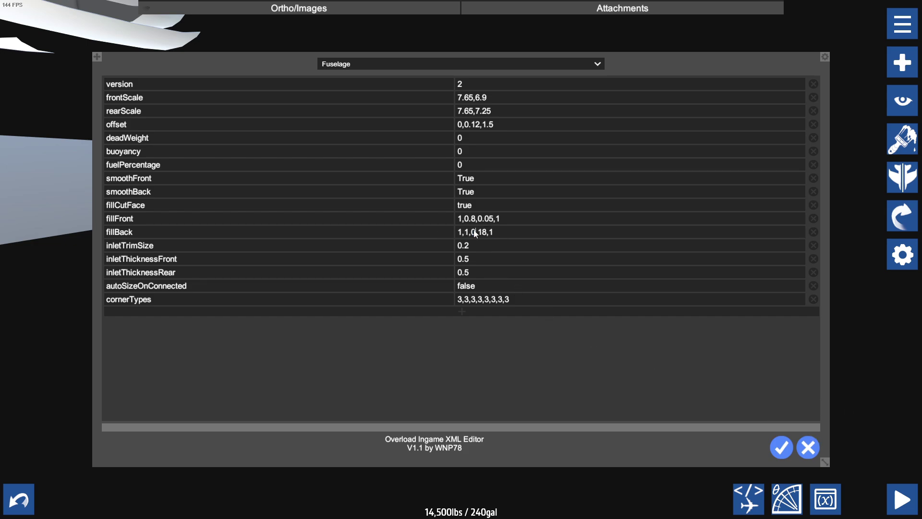
left_click(480, 218)
left_click(480, 218)
type("0.")
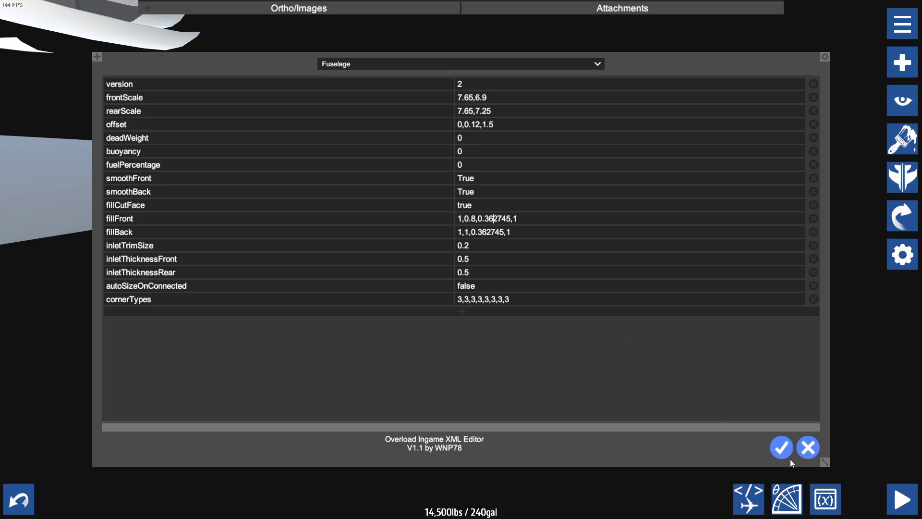
left_click(778, 444)
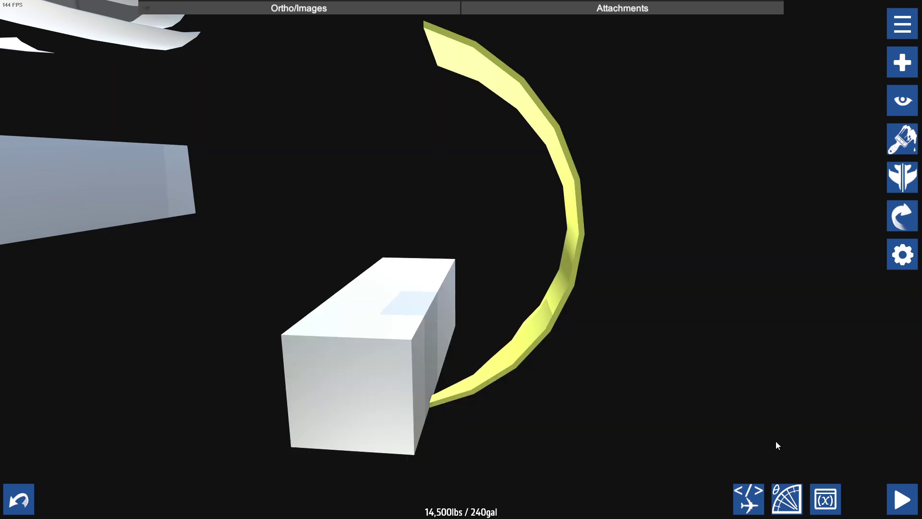
Switch to the Wing Values Calculator and calculate the width to the right of the sliced piece.
left_click_drag(669, 384, 759, 260)
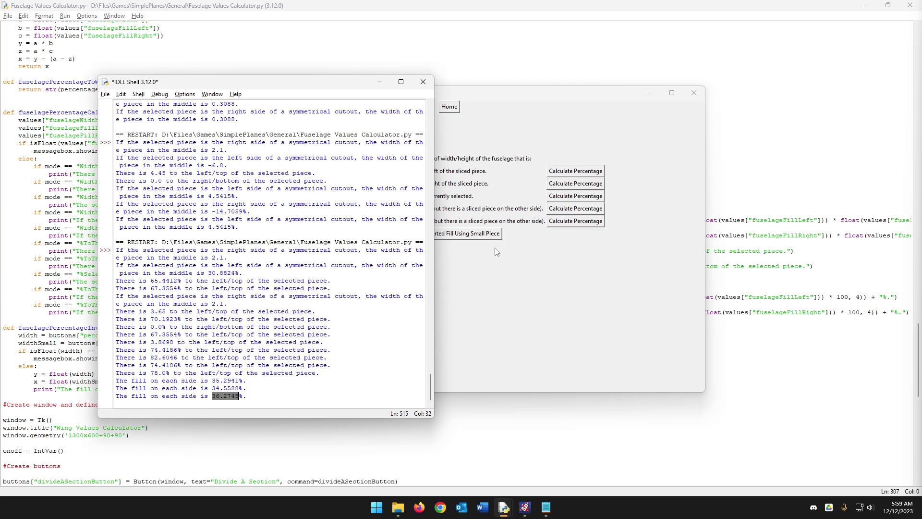
left_click(573, 273)
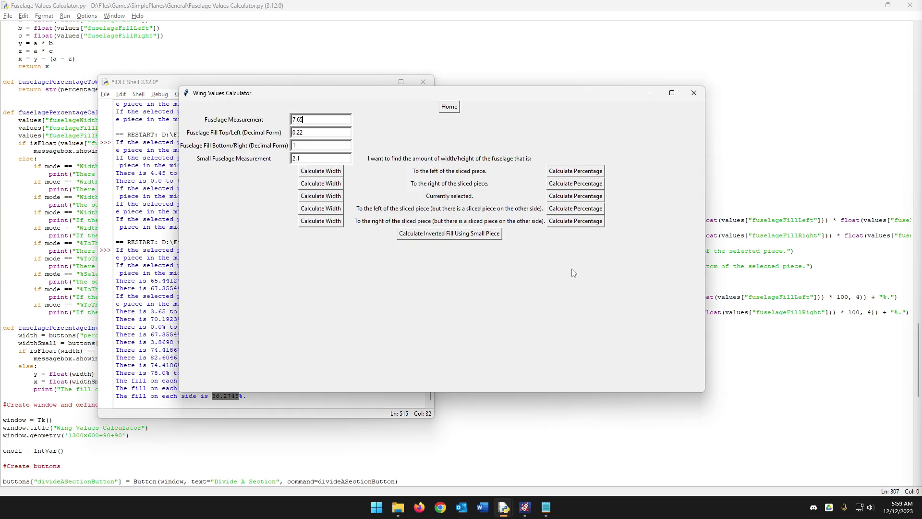
left_click(320, 183)
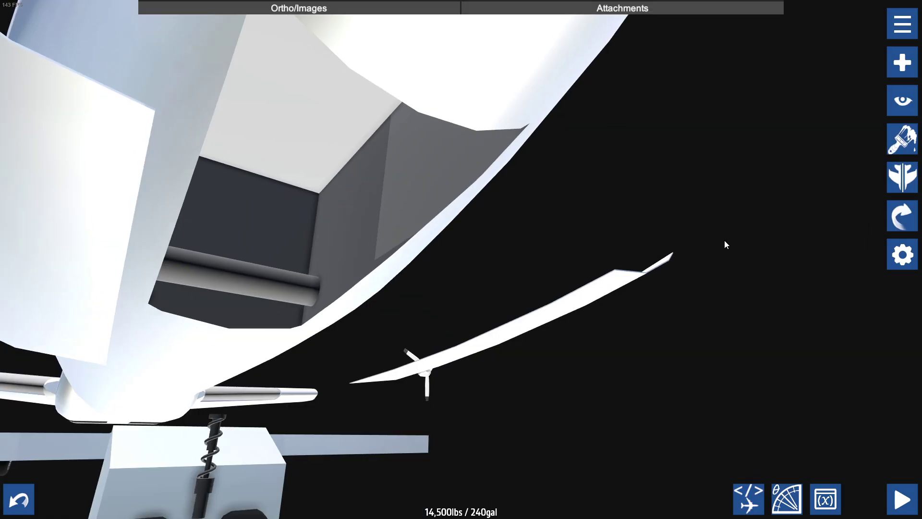
Open the transform settings for the middle panel of the starboard nose gear door and switch the scope to Connected Parts.
left_click_drag(725, 240, 728, 247)
scroll(728, 245, "down", 4)
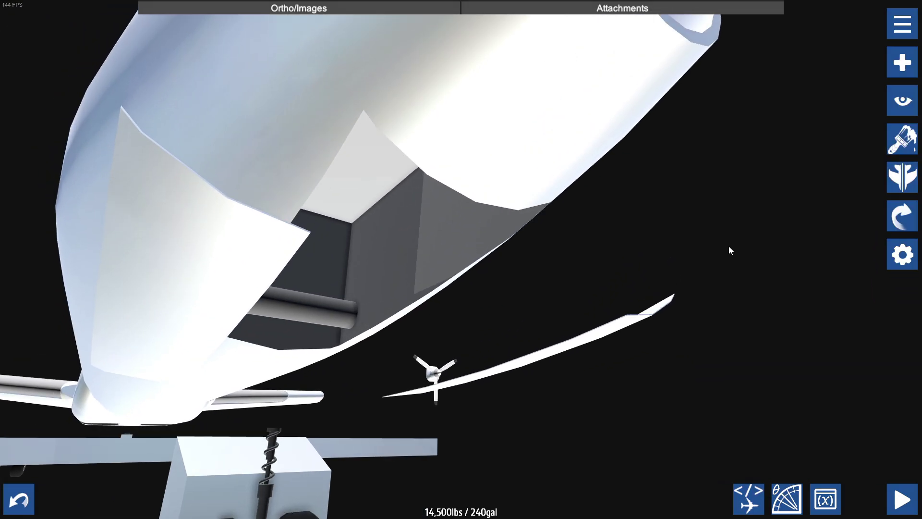
left_click_drag(664, 193, 364, 211)
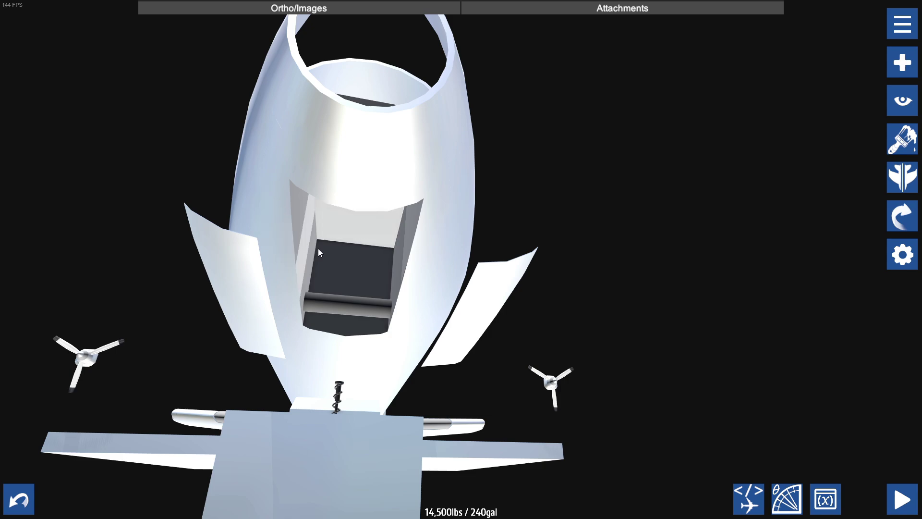
scroll(561, 233, "up", 3)
scroll(560, 232, "up", 3)
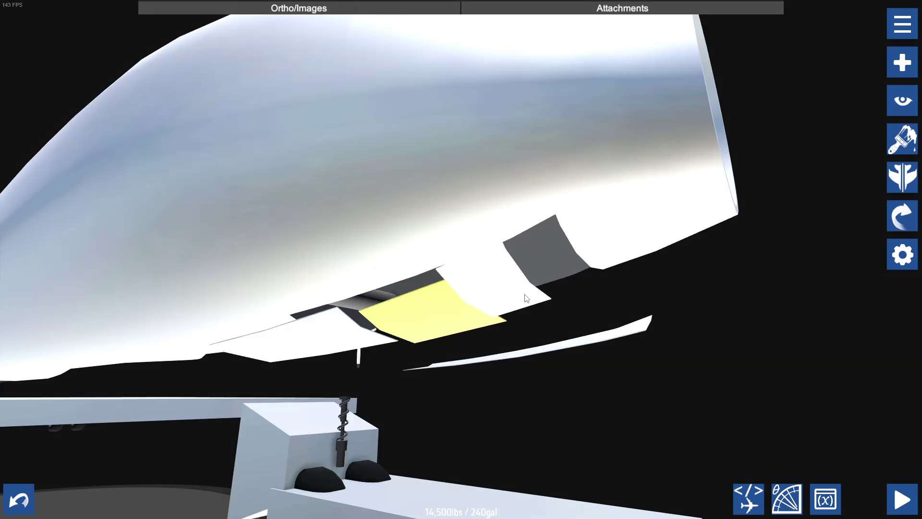
left_click(902, 216)
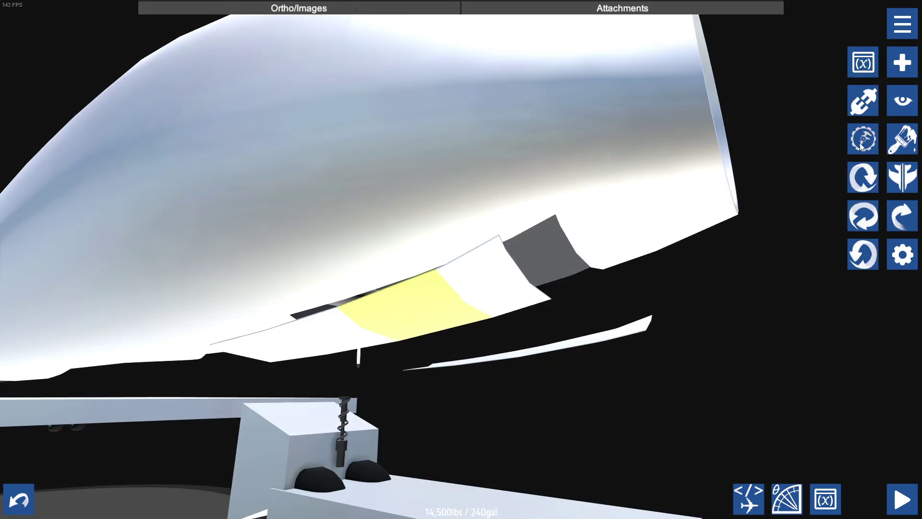
left_click(861, 145)
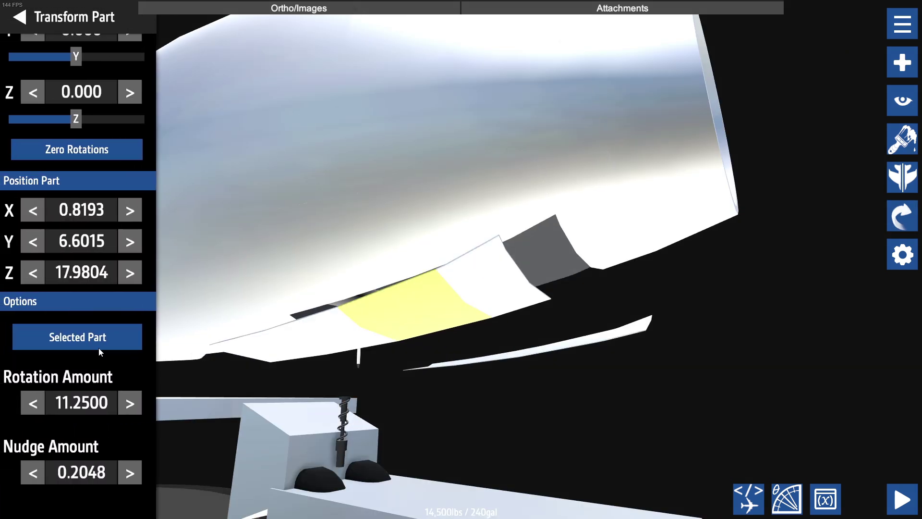
left_click(89, 338)
key("Right")
key("Left")
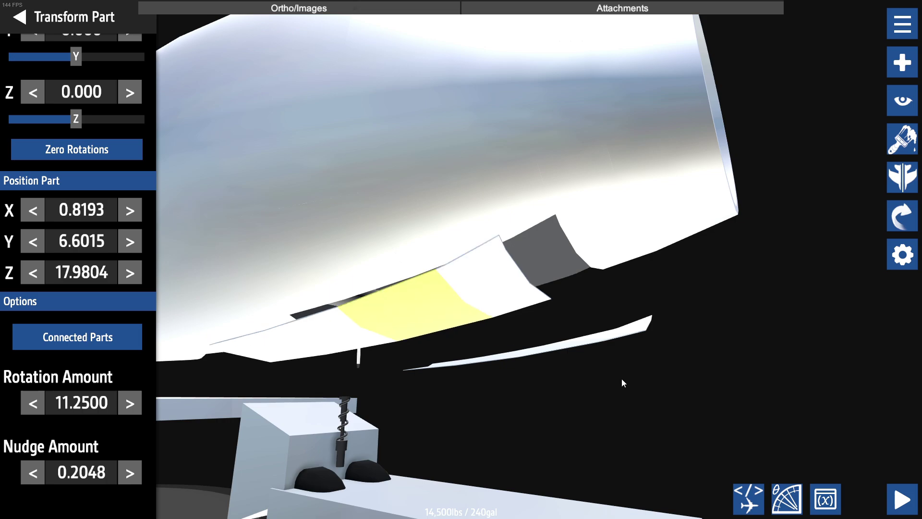
Nudge the starboard door with its connected parts outward and upward to X 1.2289 and Y 7.0111.
key("Right")
key("Right")
key("Up")
key("Up")
key("Right")
key("Right")
key("Right")
key("Right")
key("Right")
key("Right")
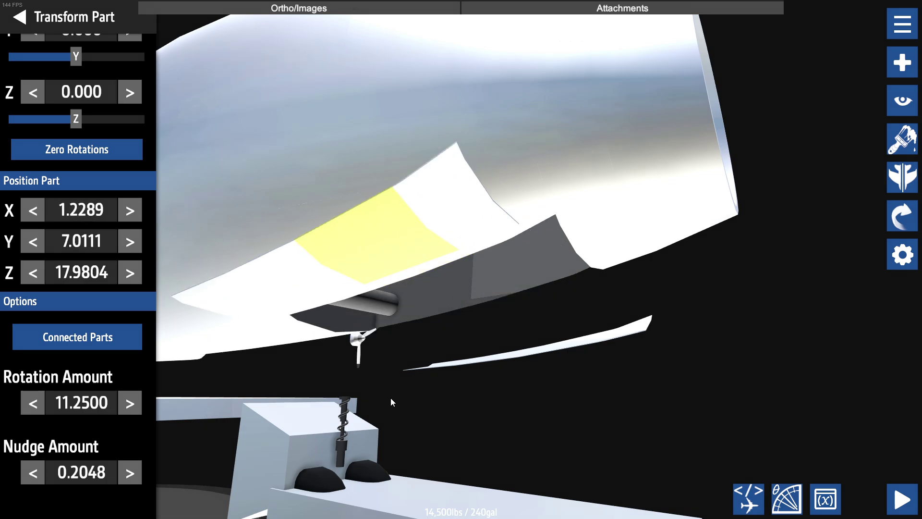
Rotate the nose gear's pivot cylinder and connected parts to a Z rotation of 11.25, swinging the wheels into the bay.
left_click(364, 302)
scroll(400, 294, "down", 2)
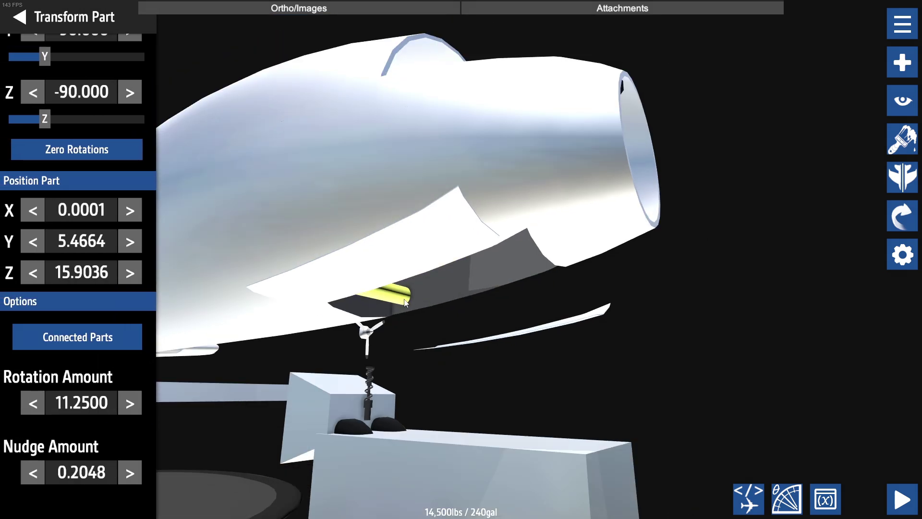
left_click_drag(400, 295, 342, 294)
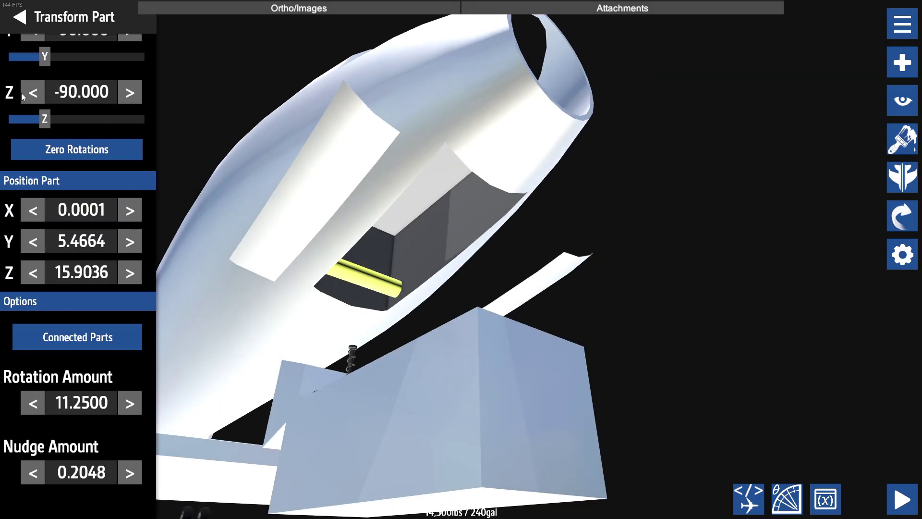
left_click(22, 93)
left_click(130, 91)
left_click(131, 91)
left_click(131, 90)
left_click(130, 90)
left_click(131, 90)
left_click(131, 91)
left_click(130, 91)
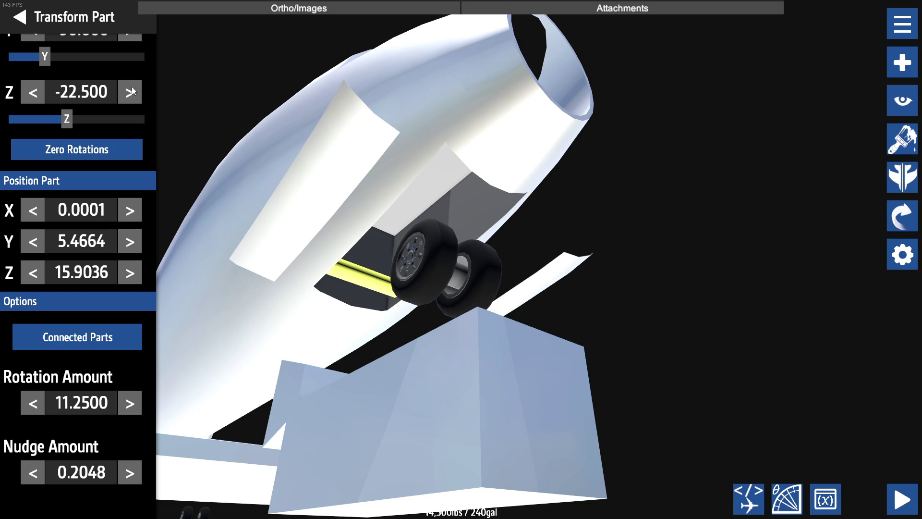
left_click(131, 86)
left_click(131, 86)
left_click(131, 86)
left_click_drag(638, 158, 759, 231)
scroll(745, 277, "up", 3)
scroll(760, 232, "down", 3)
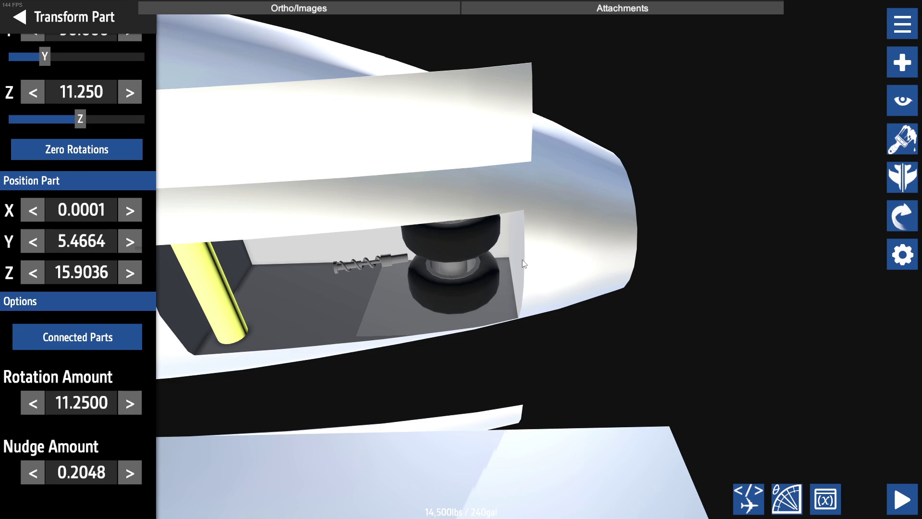
right_click_drag(523, 263, 509, 183)
scroll(417, 162, "down", 3)
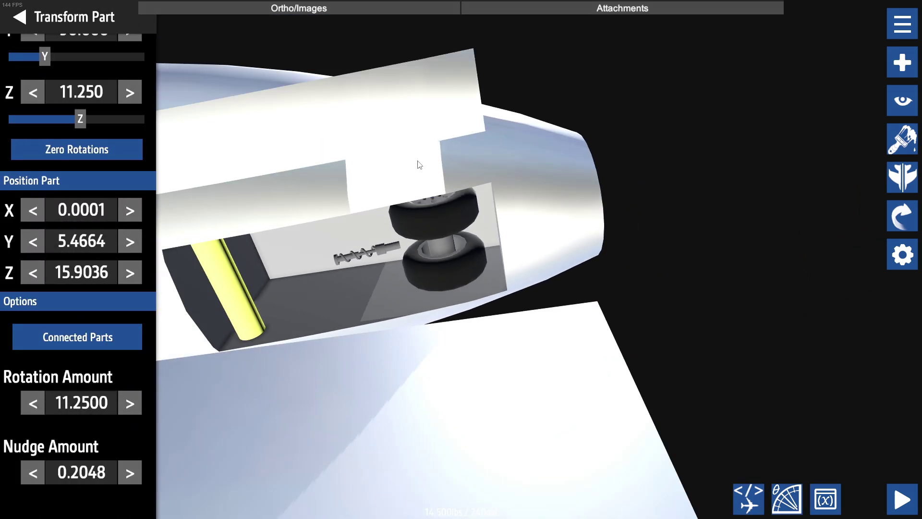
Load the saved aircraft SWL-120 Landing Gear for comparison.
left_click(889, 29)
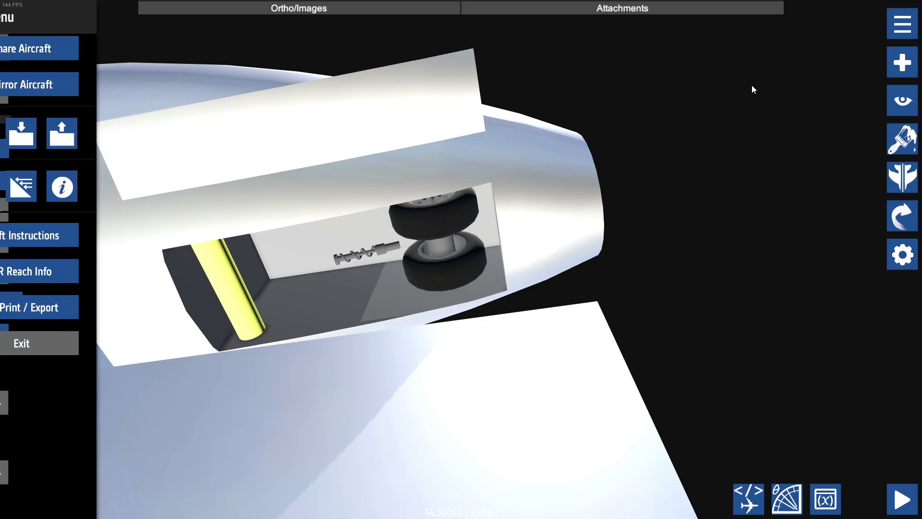
left_click(110, 128)
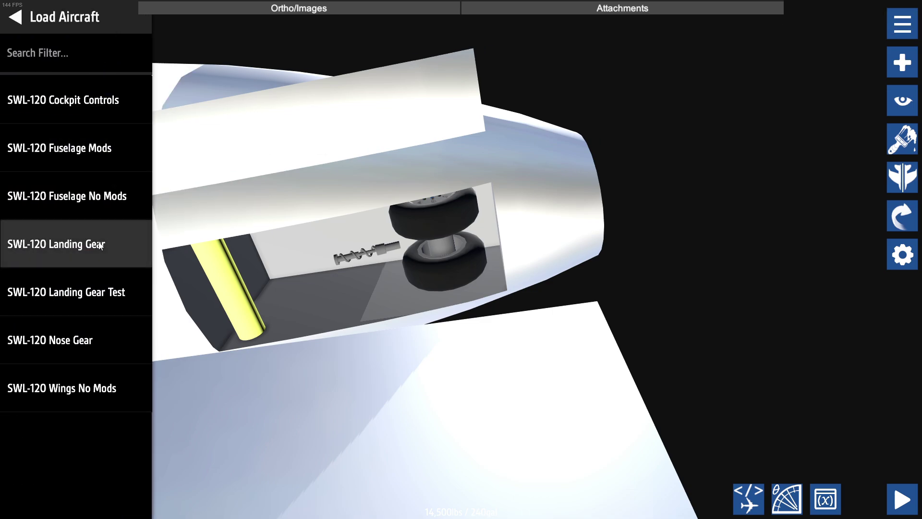
left_click(91, 251)
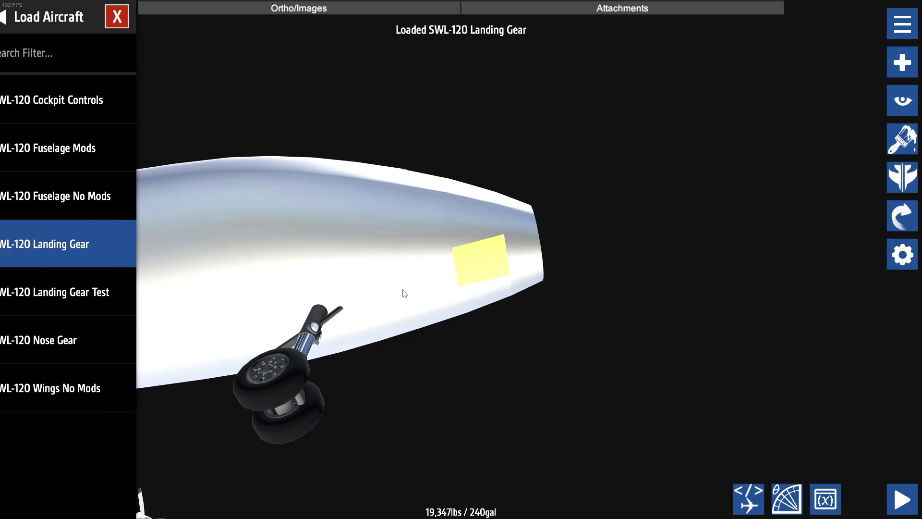
Delete the panels covering the nose gear bay and the folding brace between the gear strut and the bay.
scroll(404, 288, "up", 3)
key("Delete")
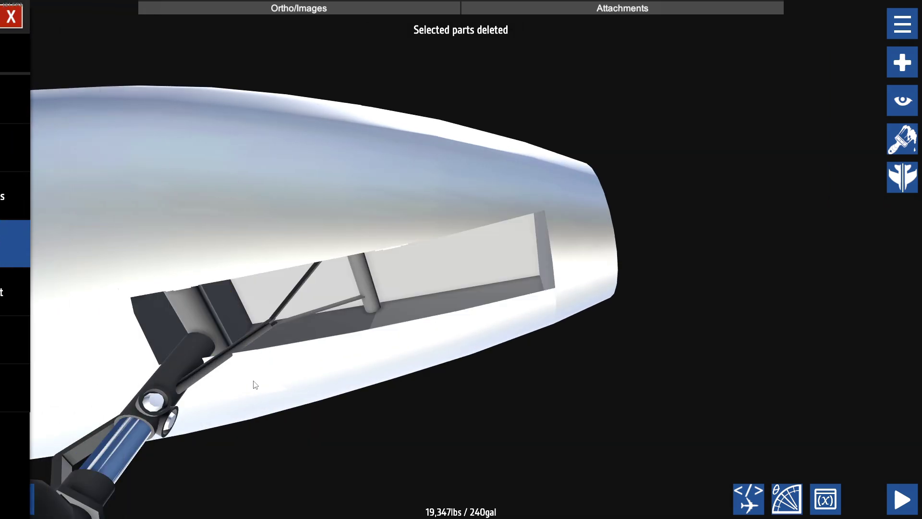
left_click(239, 379)
key("Delete")
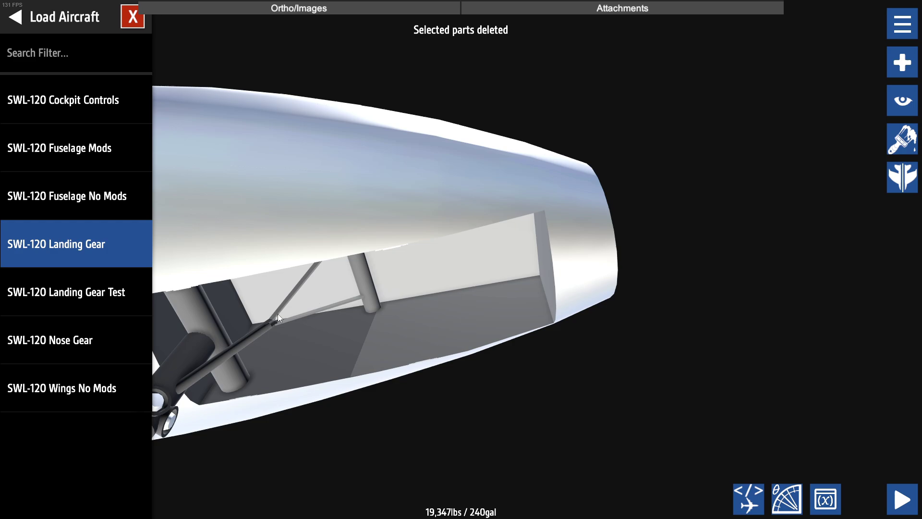
left_click(269, 330)
key("Delete")
left_click(223, 353)
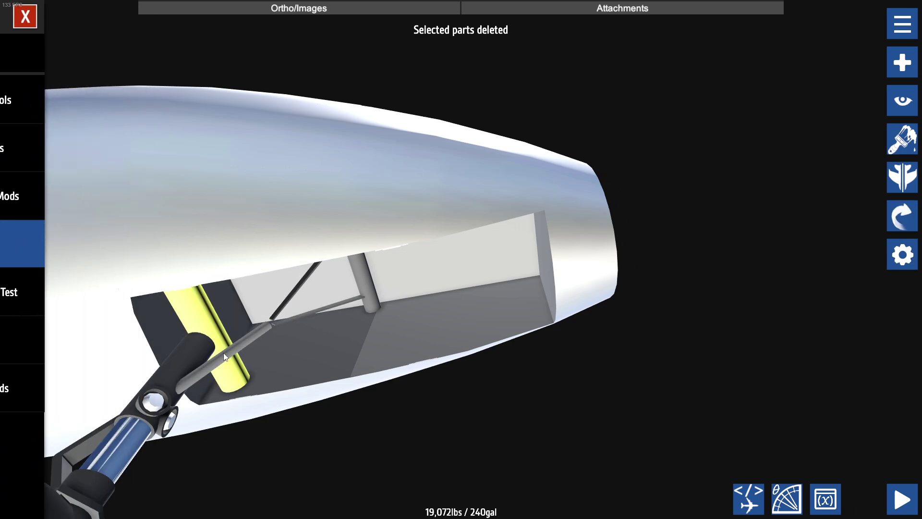
key("Delete")
Rotate the comparison aircraft's nose gear pivot cylinder and connected parts to a Z rotation of 11.25.
left_click(206, 313)
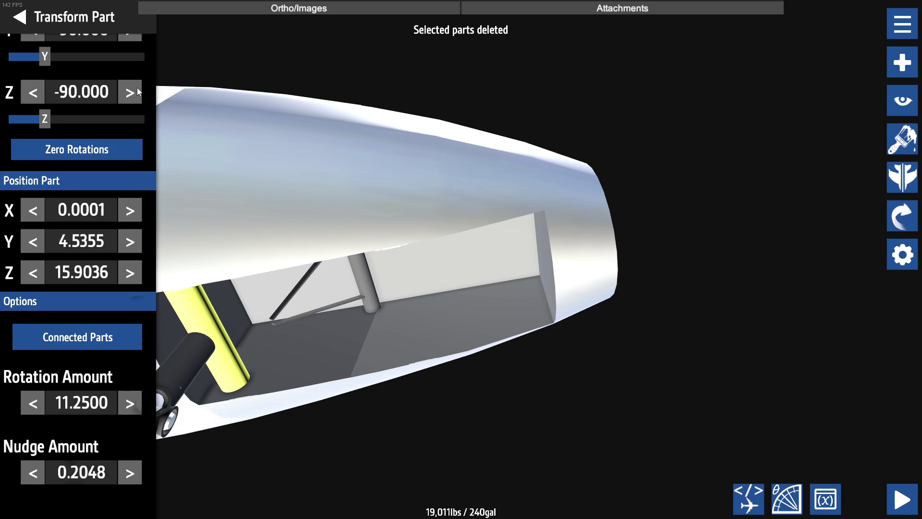
left_click(128, 90)
left_click(128, 90)
left_click(127, 90)
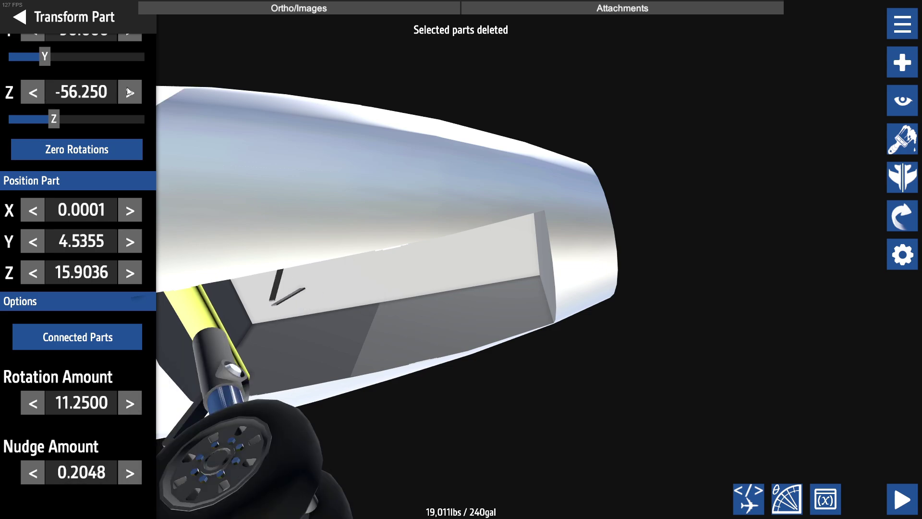
left_click(128, 91)
left_click(128, 90)
left_click(126, 89)
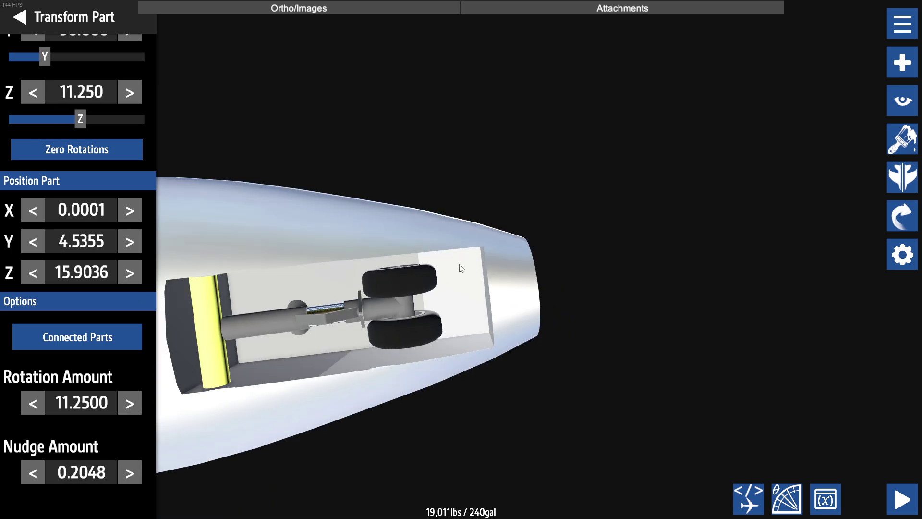
Inspect the retracted gear's fit in the bay and the Fuselage XML fill values of the adjoining hollow fuselage section.
scroll(429, 282, "up", 3)
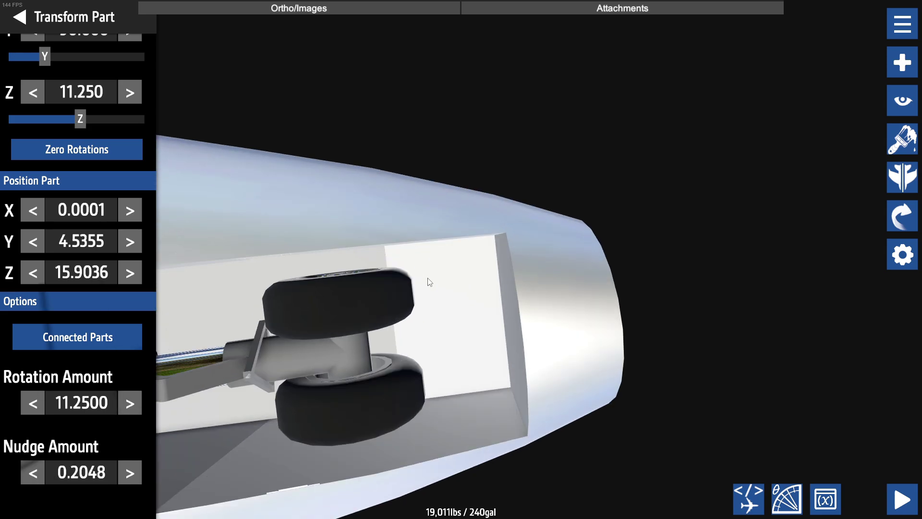
scroll(419, 277, "down", 3)
left_click_drag(623, 179, 319, 231)
key("Escape")
mouse_move(117, 76)
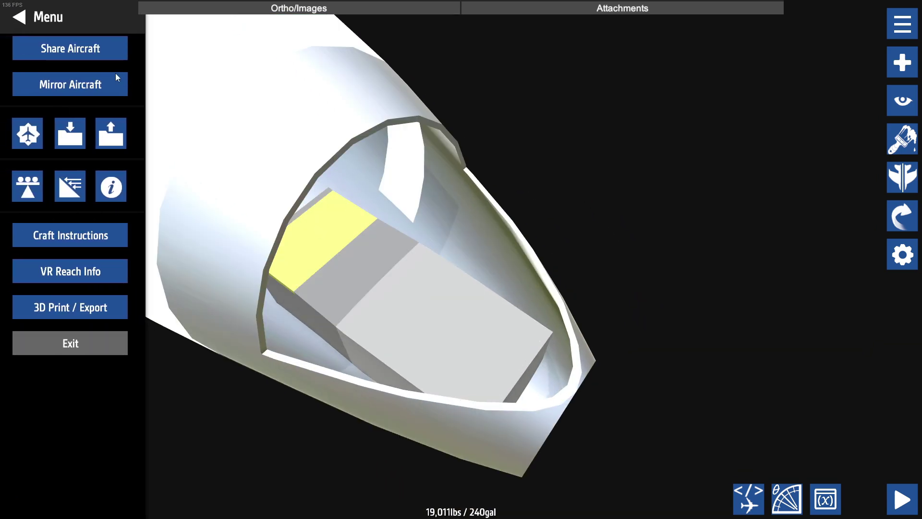
left_click_drag(303, 135, 275, 249)
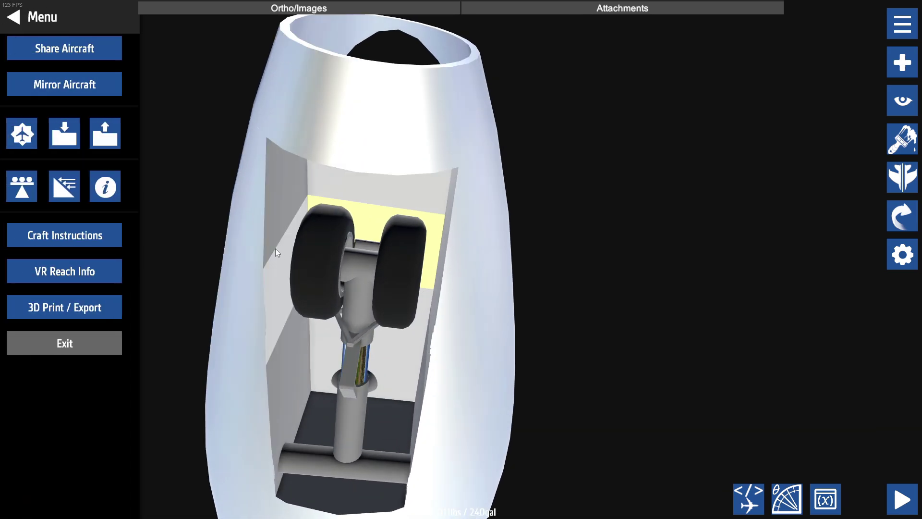
left_click(247, 261)
left_click(749, 498)
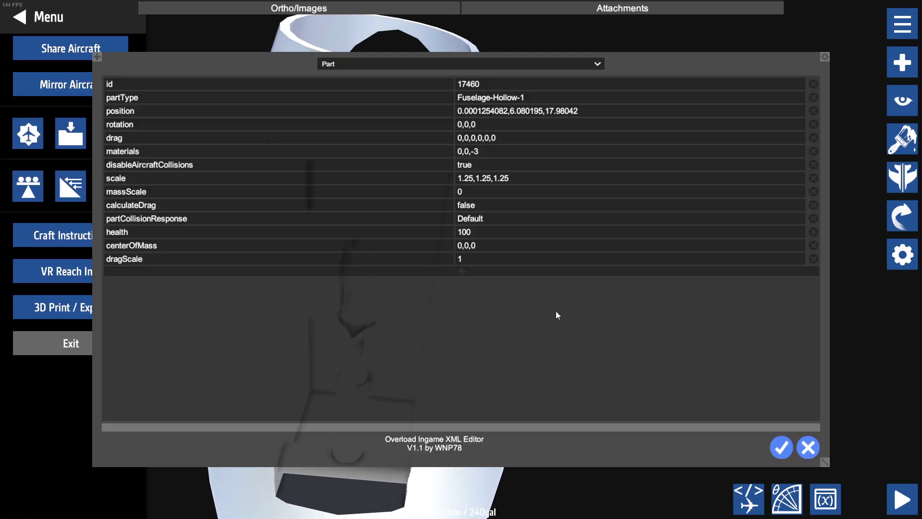
left_click(324, 64)
left_click(338, 87)
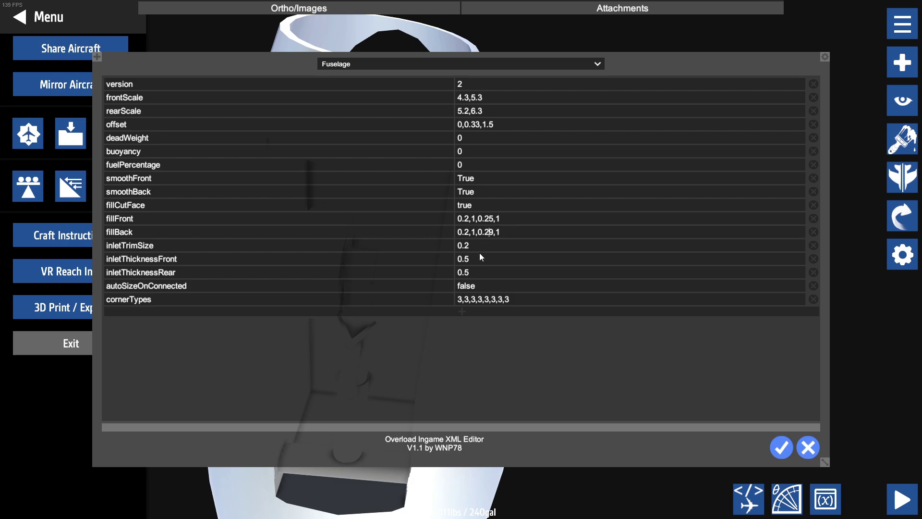
left_click(808, 447)
Load the saved aircraft SWL-120 Nose Gear.
left_click(123, 81)
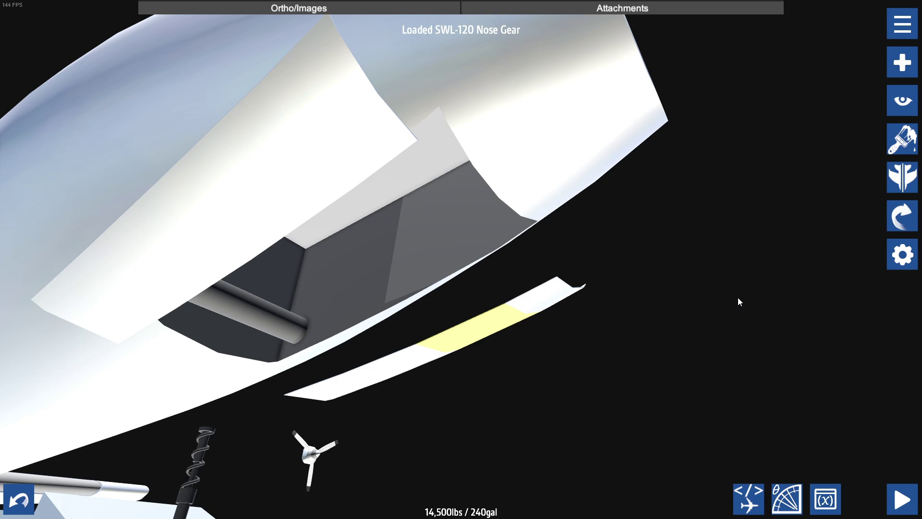
left_click_drag(738, 298, 742, 329)
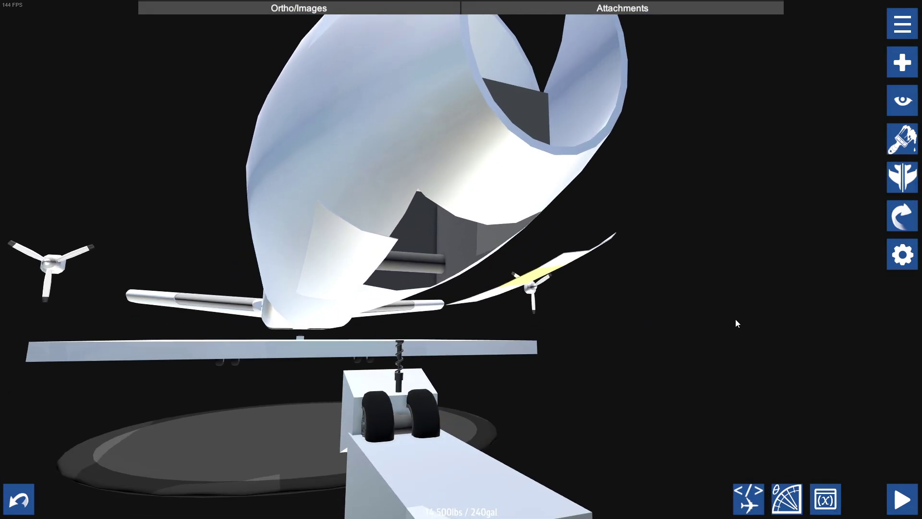
left_click_drag(736, 319, 275, 282)
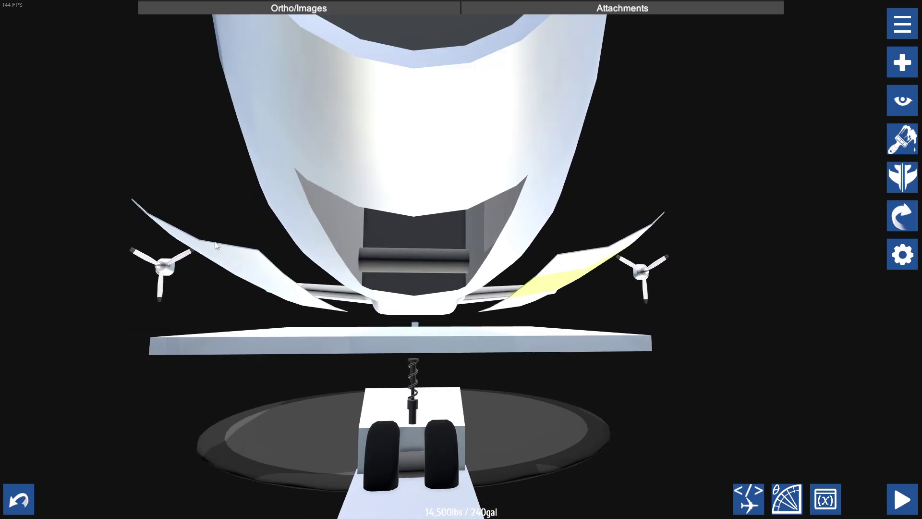
Nudge the starboard nose gear door with its connected parts inward toward the bay opening and check its placement from inside.
key("Right")
key("Right")
key("Right")
key("Right")
key("Right")
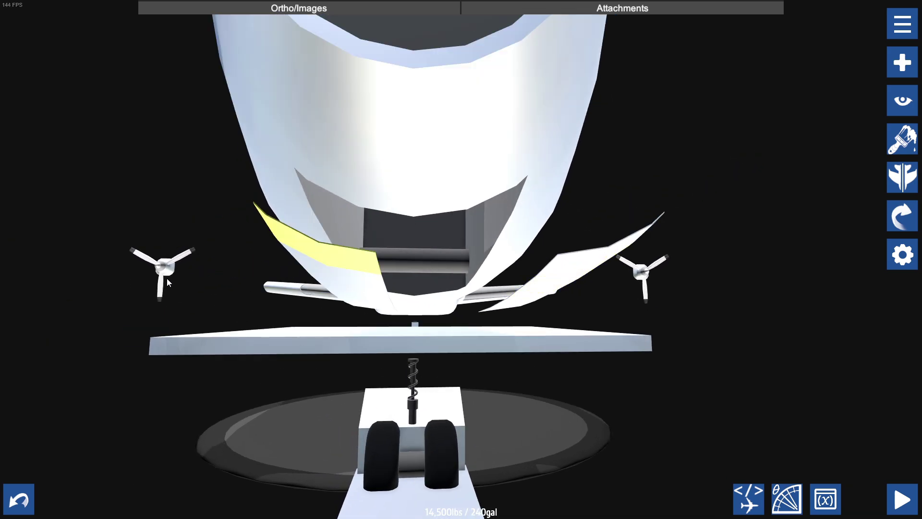
key("Left")
key("Up")
key("Right")
key("Right")
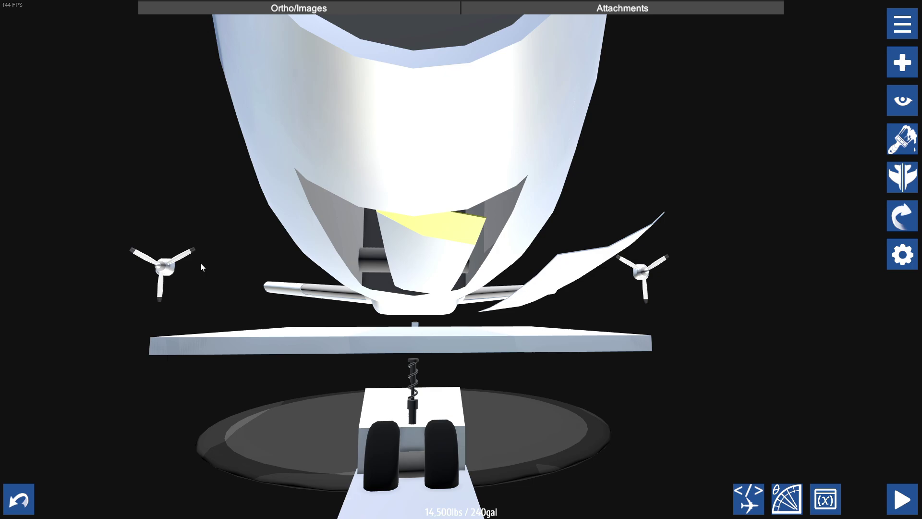
key("Left")
left_click_drag(215, 262, 457, 122)
left_click_drag(372, 165, 388, 230)
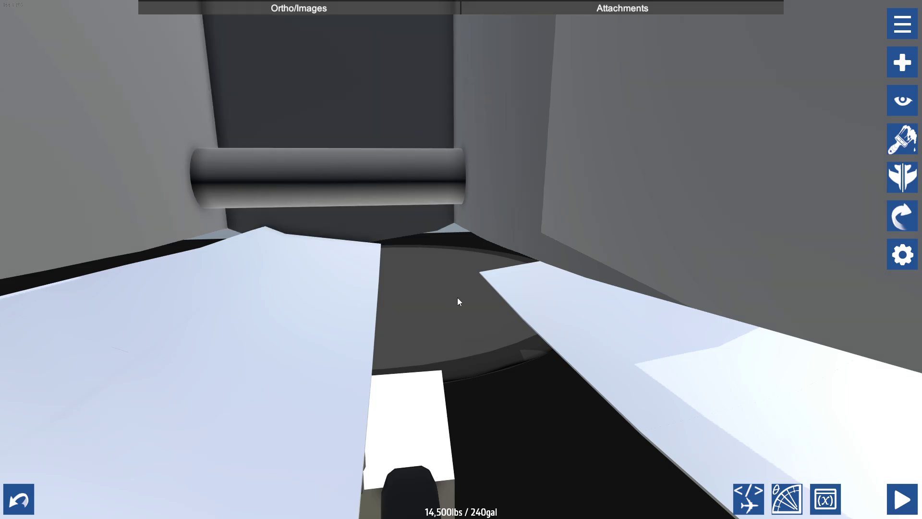
Examine the detached nose gear doors, wheels and bay opening from several angles beneath the fuselage.
scroll(457, 297, "down", 5)
left_click_drag(577, 293, 587, 227)
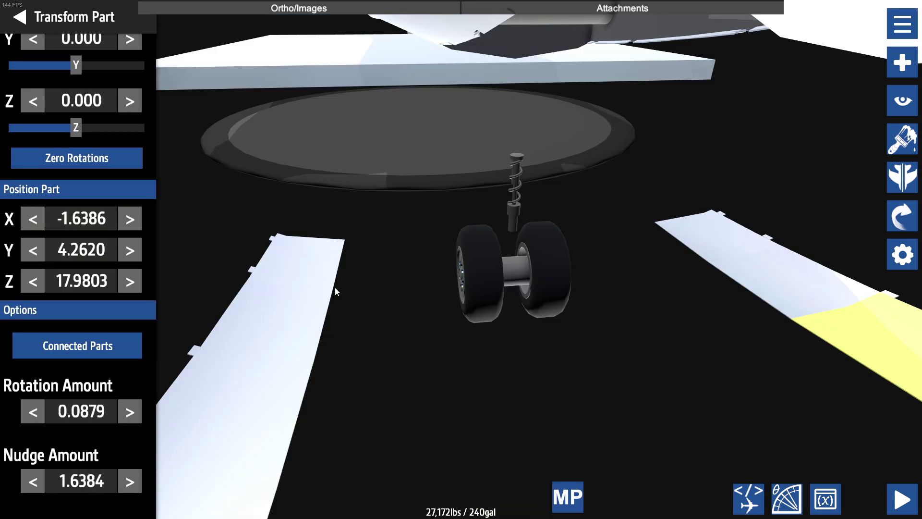
left_click_drag(352, 238, 284, 265)
scroll(286, 263, "up", 1)
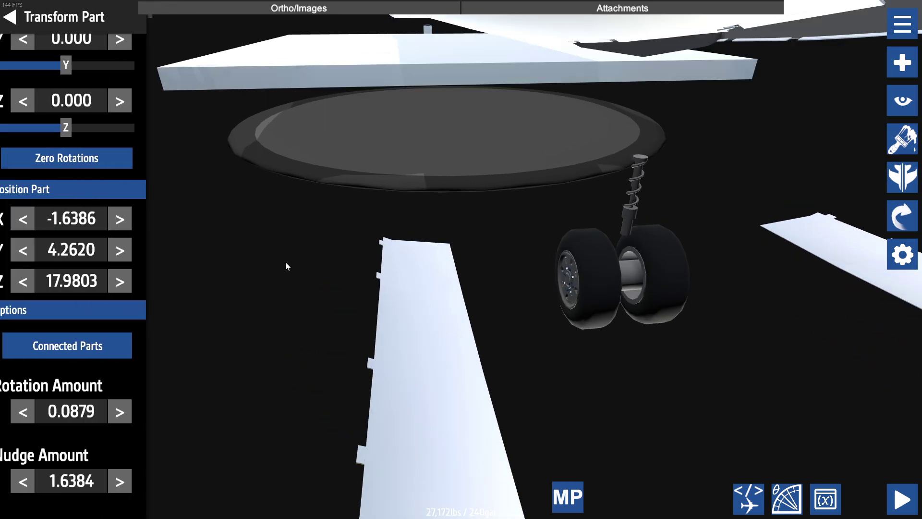
scroll(285, 268, "down", 2)
scroll(338, 287, "down", 3)
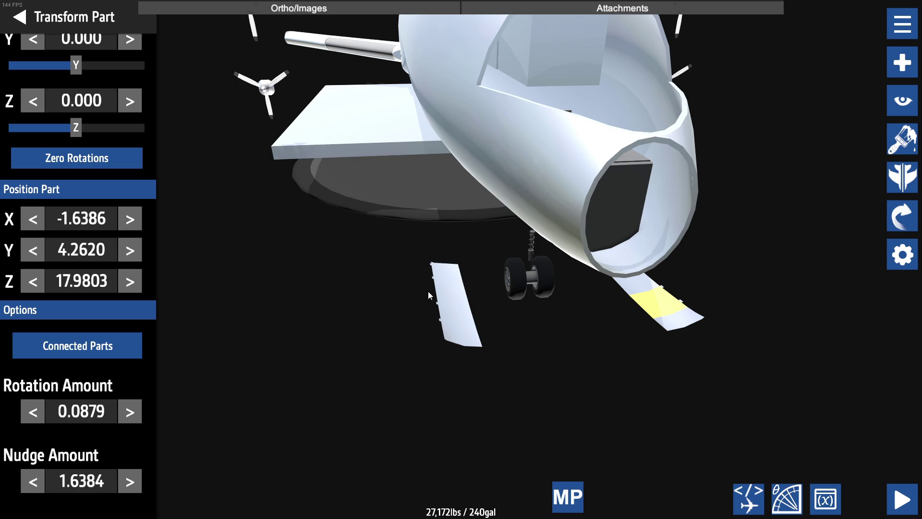
scroll(432, 283, "up", 1)
scroll(438, 273, "down", 2)
left_click_drag(448, 249, 232, 371)
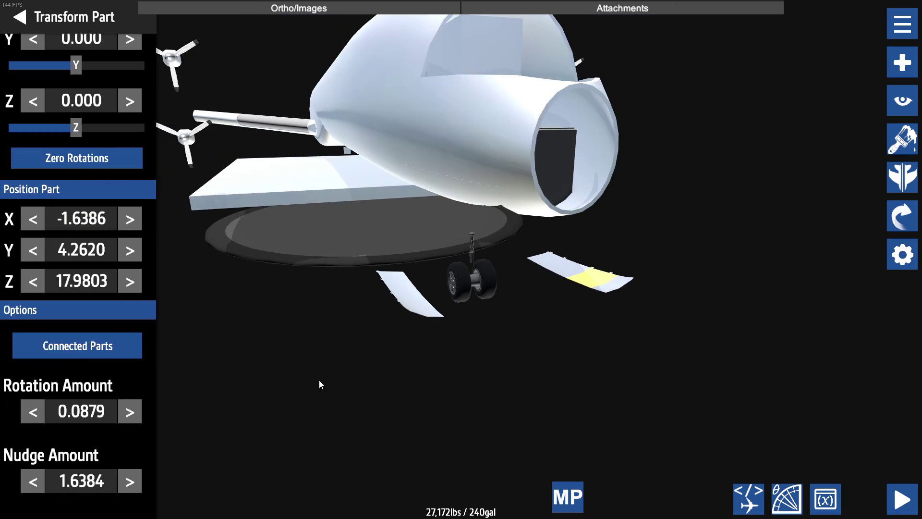
left_click_drag(320, 381, 217, 321)
scroll(365, 363, "up", 4)
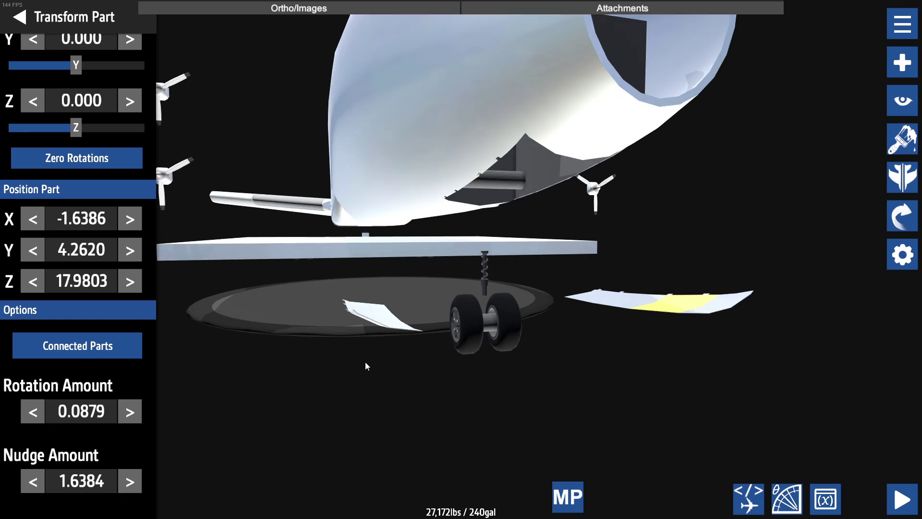
left_click_drag(365, 366, 389, 428)
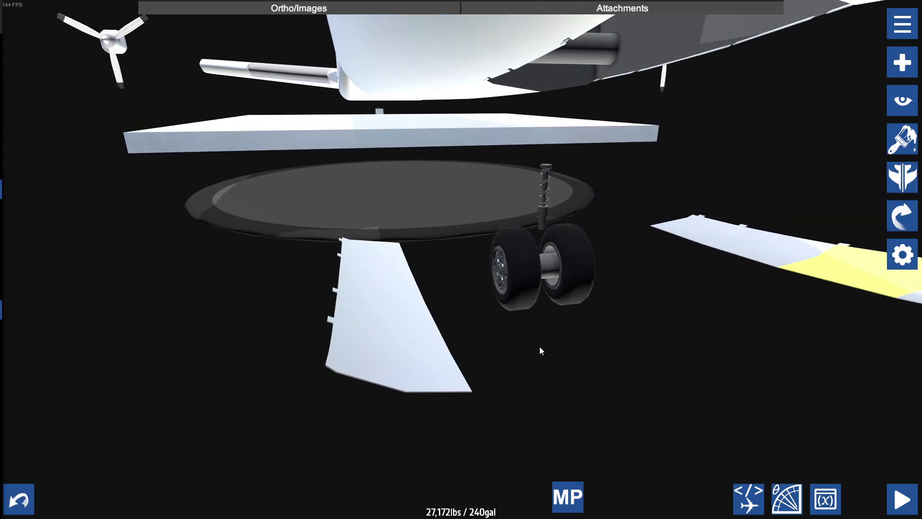
mouse_move(531, 364)
left_mouse_down()
mouse_move(489, 367)
mouse_move(506, 272)
mouse_move(521, 310)
mouse_move(635, 317)
mouse_move(521, 370)
mouse_move(402, 406)
mouse_move(626, 393)
mouse_move(557, 402)
left_mouse_up()
Select the detached nose gear door sections and hinges and nudge them into place at the bay opening.
left_click(413, 299)
scroll(499, 222, "up", 1)
scroll(499, 222, "down", 1)
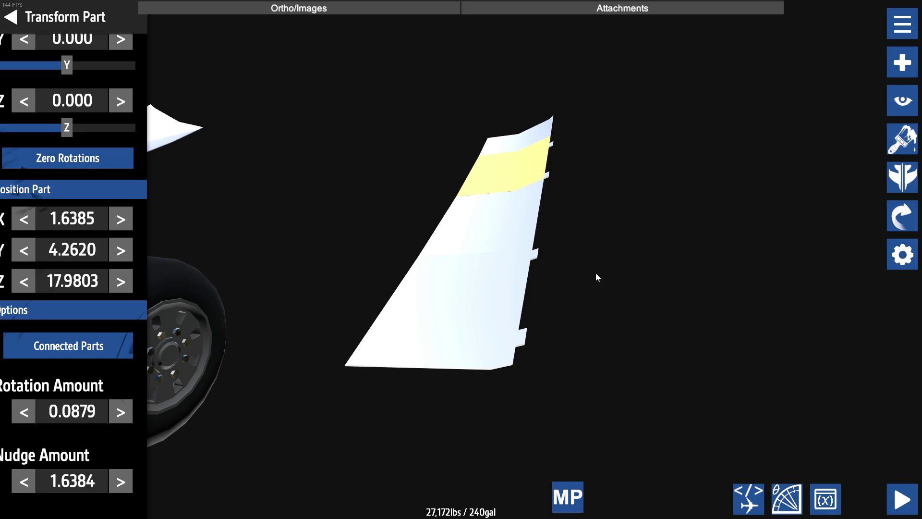
mouse_move(596, 276)
left_mouse_down()
mouse_move(216, 247)
mouse_move(197, 265)
mouse_move(561, 321)
mouse_move(603, 264)
mouse_move(610, 305)
mouse_move(620, 247)
mouse_move(580, 311)
mouse_move(621, 311)
mouse_move(549, 283)
left_mouse_up()
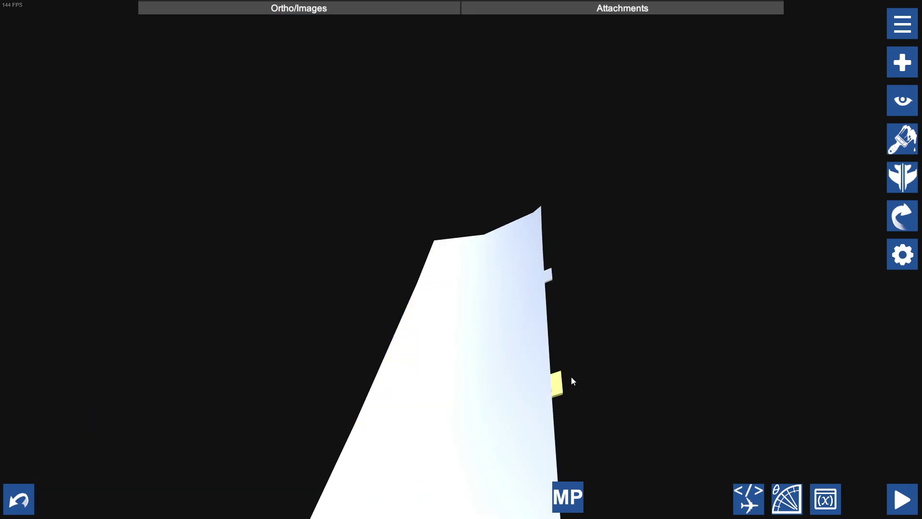
left_click_drag(572, 377, 427, 308)
key("Down")
key("Up")
key("Right")
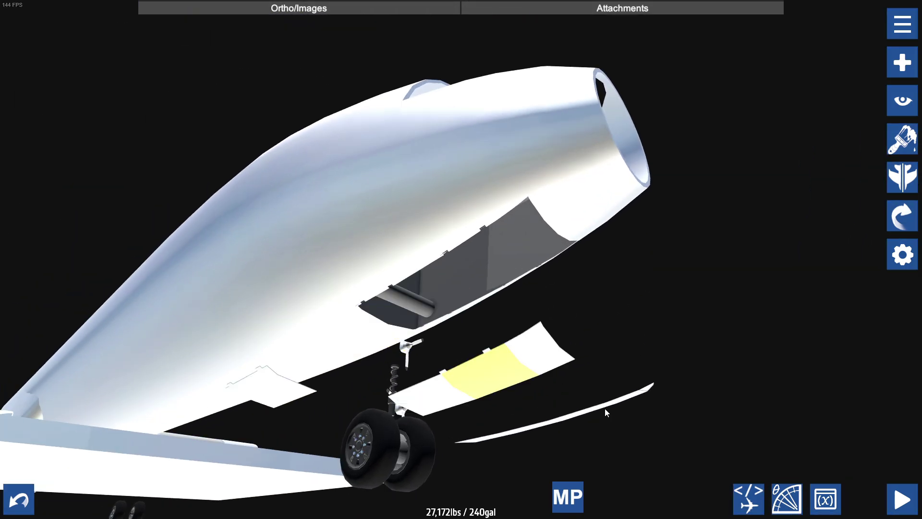
key("Down")
left_click(296, 395)
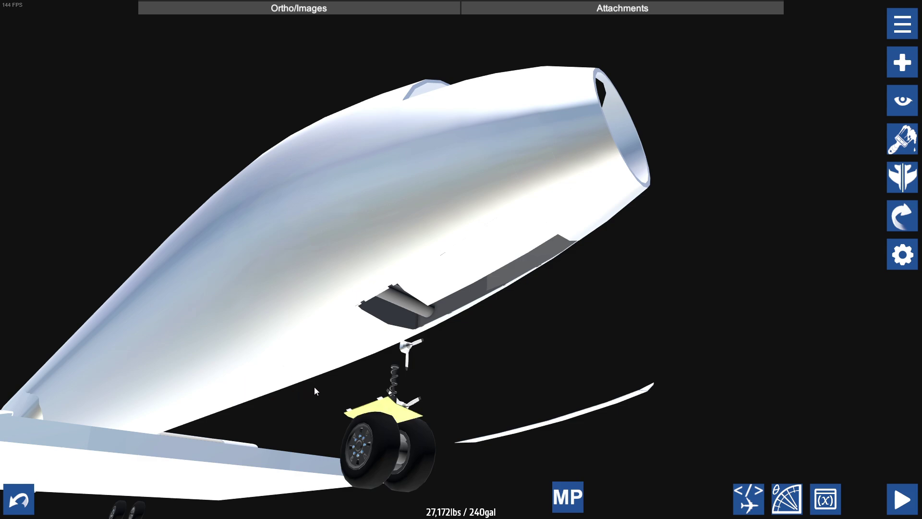
left_click_drag(639, 397, 384, 363)
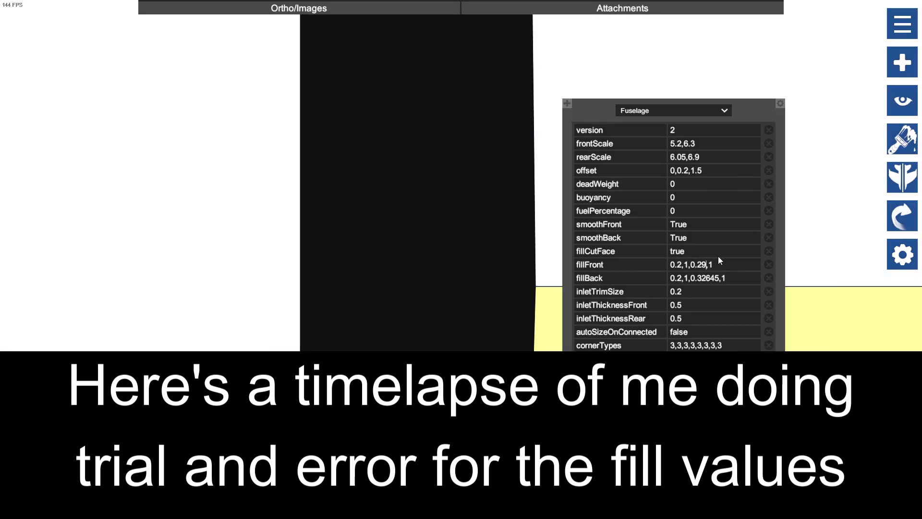
Fine-tune the third fillFront value of the hollow door section with front scale 5.2,6.3, starting from 0.29.
left_click(707, 264)
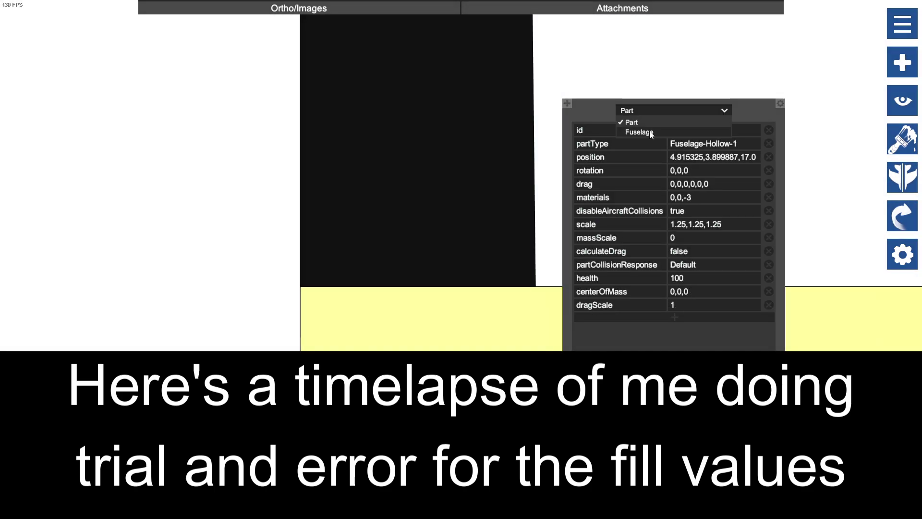
left_click(649, 134)
mouse_move(453, 265)
left_mouse_down()
mouse_move(753, 181)
mouse_move(453, 265)
left_mouse_up()
Set fillFront of the hollow door section with front scale 4.3,5.3 to 0.2,1,0.255815,1.
left_click(674, 111)
left_click(650, 133)
left_click_drag(710, 264, 714, 266)
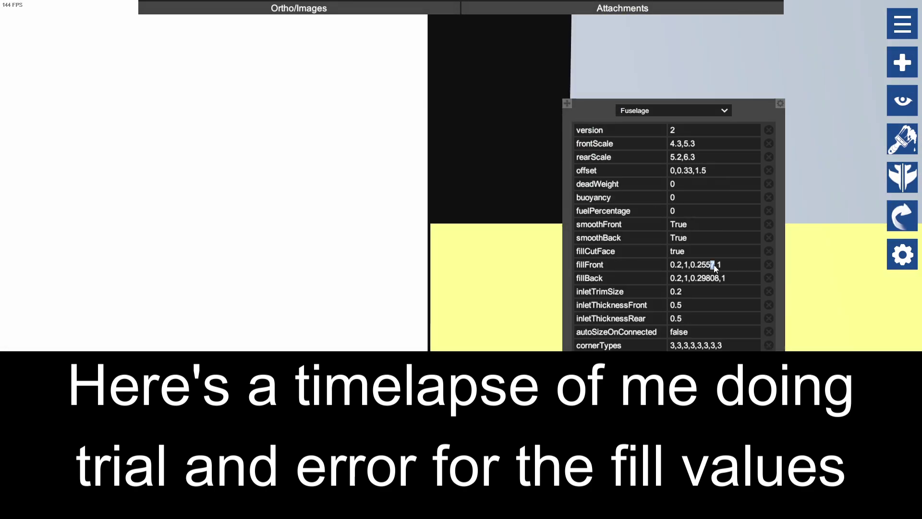
type("8")
left_click(736, 437)
left_click(748, 498)
left_click(639, 108)
left_click(650, 132)
left_click(715, 264)
type("15")
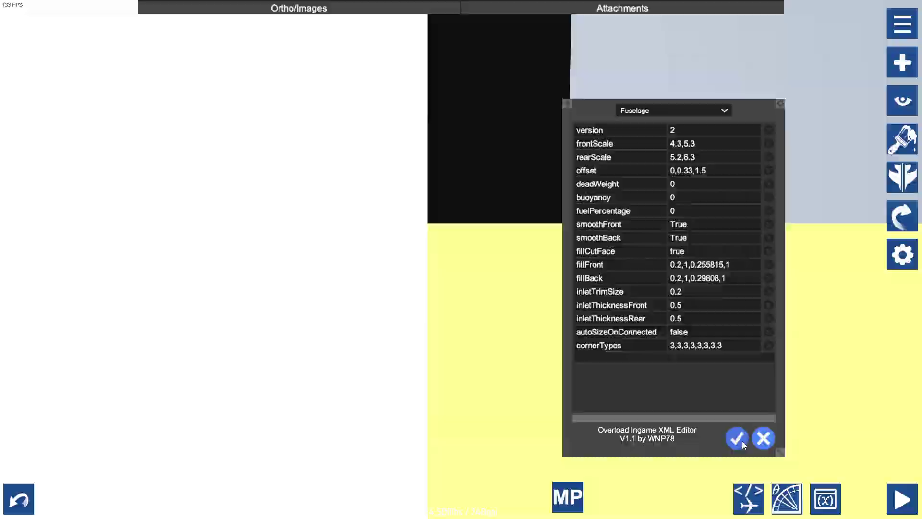
left_click(742, 445)
Refine the fill value of the hollow door section by trial and error, adding further decimals.
type("5")
left_click(737, 438)
key("BackSpace")
key("BackSpace")
type("2")
left_click(732, 439)
key("BackSpace")
type("1995")
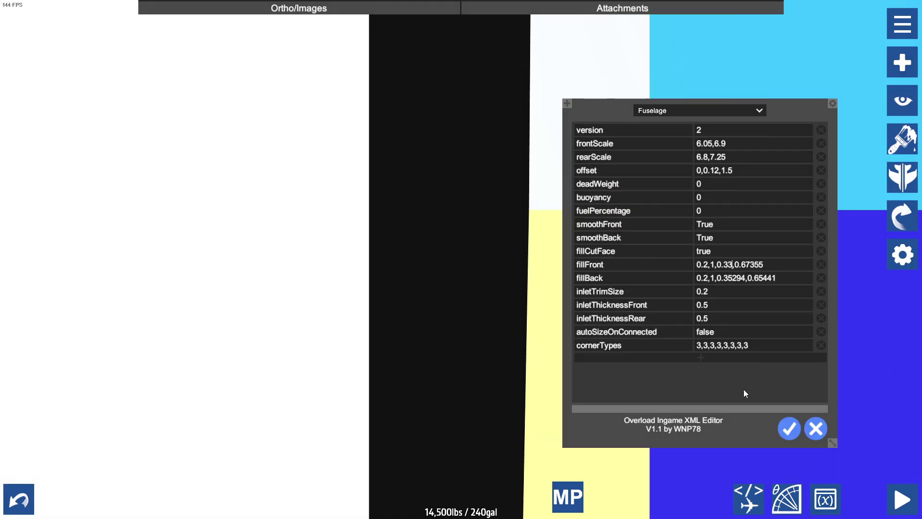
Set the third fillFront value of the door section with front scale 6.05,6.9 to 0.33471.
type("47")
left_click(742, 267)
left_click(789, 428)
left_click(639, 113)
left_click(648, 134)
left_click(745, 264)
type("15")
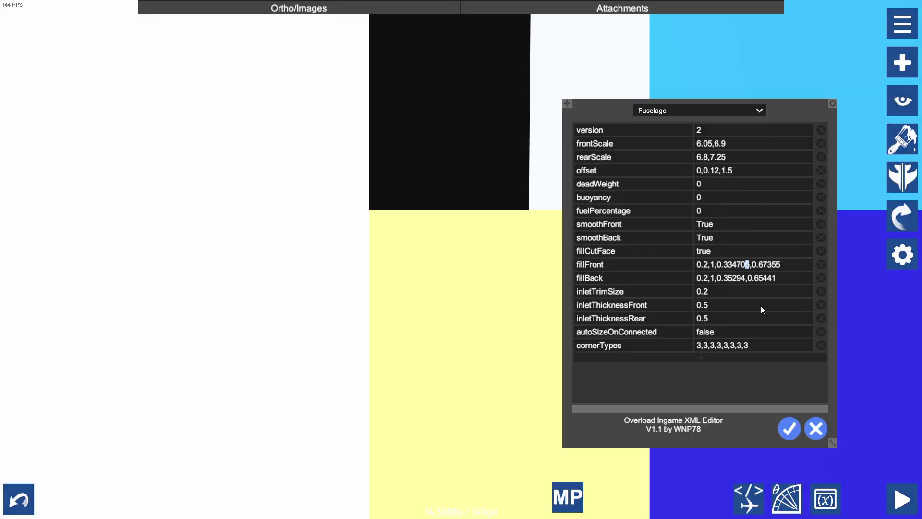
left_click(657, 132)
left_click(789, 427)
Apply the fill value adjustments to the door section at Z 17.98 and save the aircraft.
left_click(699, 110)
left_click(789, 428)
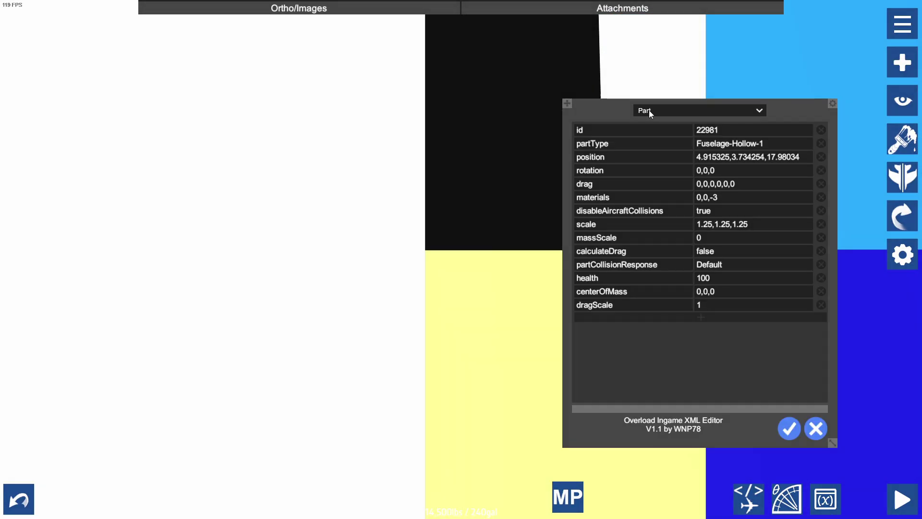
left_click(649, 111)
left_click(789, 428)
scroll(663, 284, "down", 5)
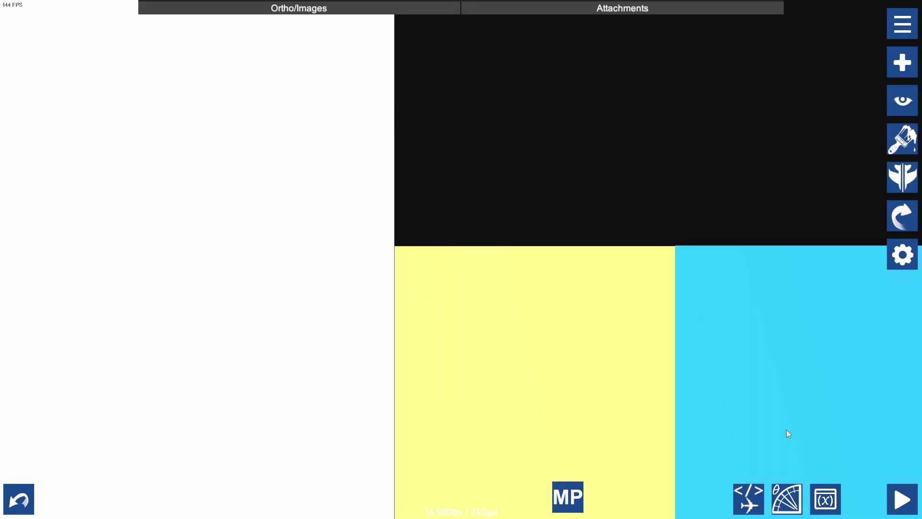
key("ctrl+s")
left_click(518, 315)
Compare the Fuselage XML fillFront and fillBack values of the 6.05,6.9 door section and the two 4.3,5.3 door sections.
scroll(454, 208, "down", 5)
left_click(748, 499)
left_click(699, 110)
left_click(651, 133)
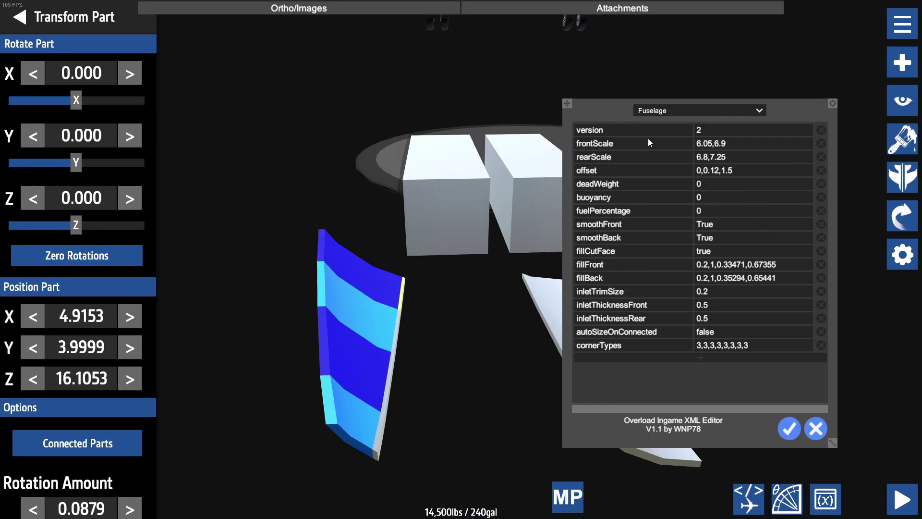
left_click(735, 277)
left_click(789, 427)
left_click(414, 317)
left_click(414, 385)
left_click(749, 499)
left_click(699, 110)
left_click(655, 137)
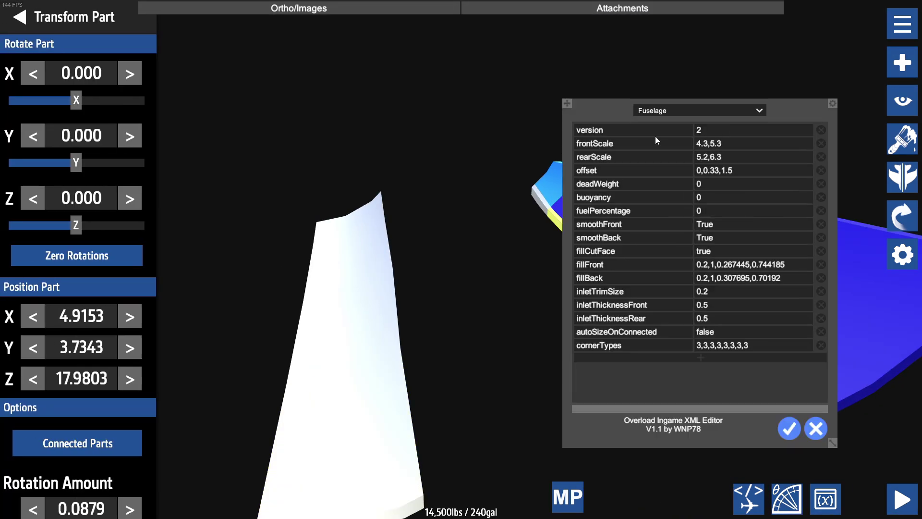
left_click(343, 327)
left_click_drag(738, 277, 860, 272)
left_click(815, 428)
left_click(365, 110)
left_click(749, 499)
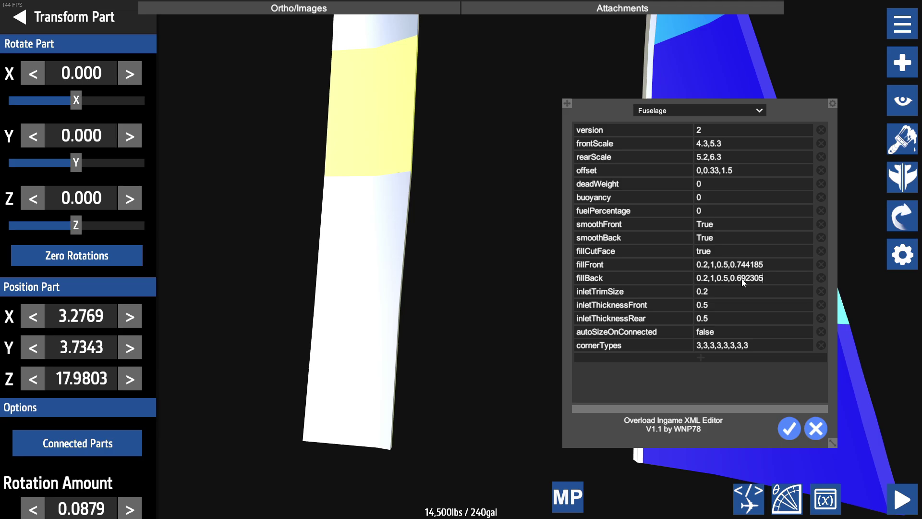
left_click(816, 428)
Set fillFront of the end door section with front scale 3.75,4.65 to 0.2,1,0.5,0.786667 and save the aircraft.
left_click(358, 245)
left_click(336, 240)
left_click(749, 499)
left_click(360, 144)
left_click(699, 110)
left_click(653, 134)
left_click(756, 264)
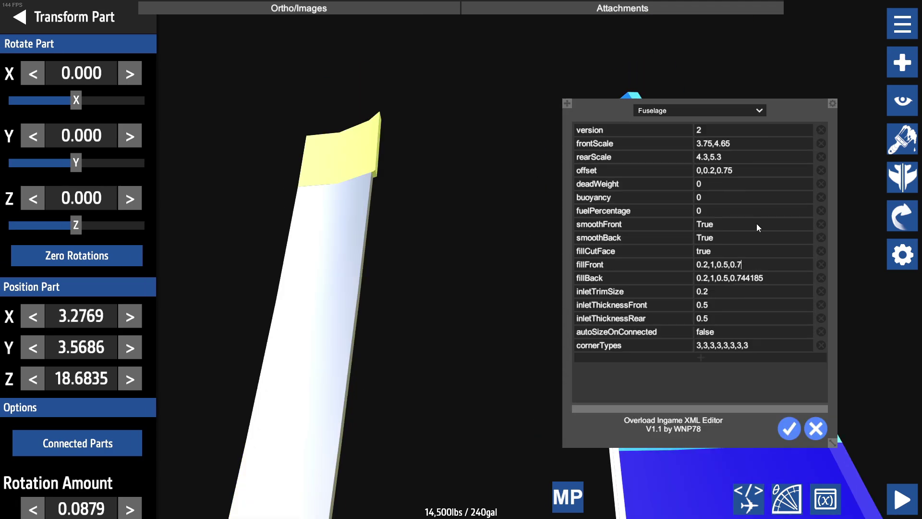
type("86667")
left_click(789, 428)
left_click(336, 240)
key("ctrl+s")
left_click(514, 314)
Adjust fillFront of the thin door section with front scale 5.11,6.2, using 0.3044 as its third value.
left_click_drag(245, 240, 514, 245)
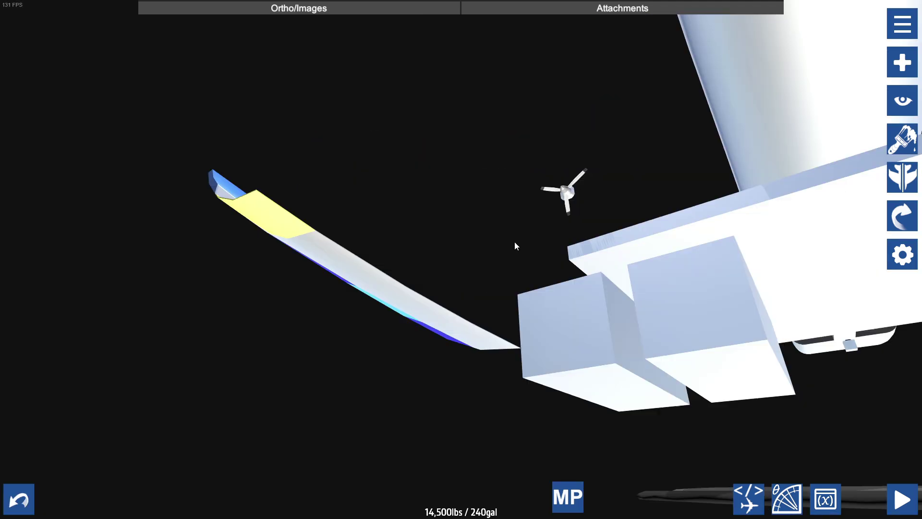
left_click(268, 216)
left_click(749, 499)
left_click(699, 110)
left_click(655, 136)
left_click(731, 264)
type("04")
key("End")
type("6")
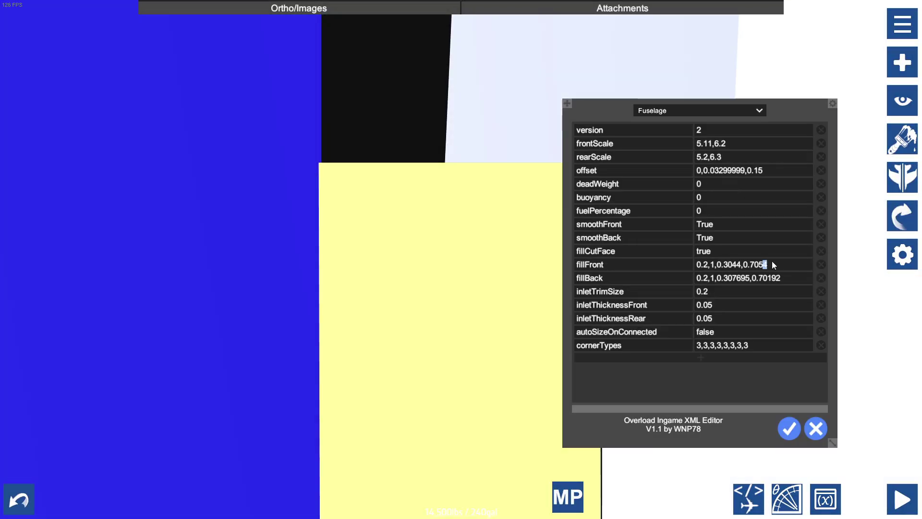
left_click(700, 110)
left_click(675, 134)
left_click(789, 428)
Select the adjoining door section and open its XML attributes.
left_click(428, 202)
left_click(749, 499)
left_click(776, 138)
left_click(731, 162)
left_click(821, 292)
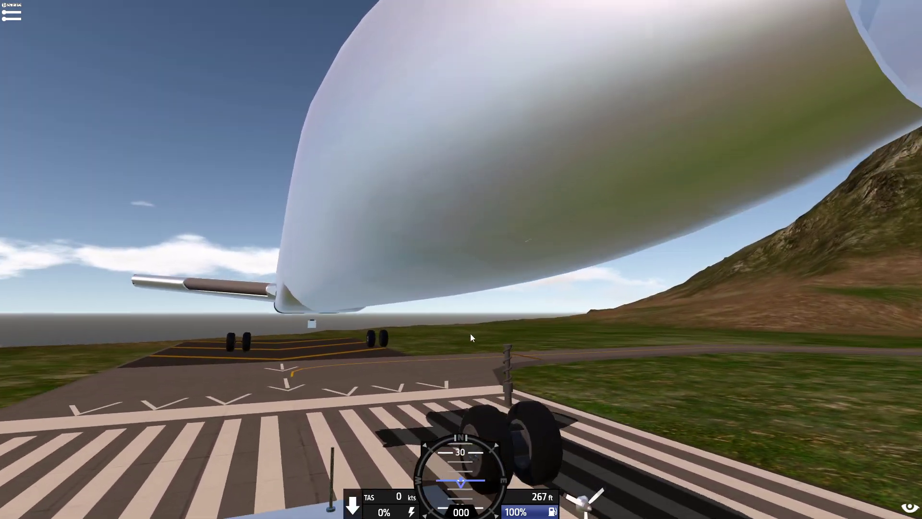
Toggle activation group 1 on the runway to open the nose gear doors and check them from the front.
key("1")
left_click_drag(567, 299, 331, 264)
scroll(401, 283, "down", 3)
scroll(329, 260, "down", 3)
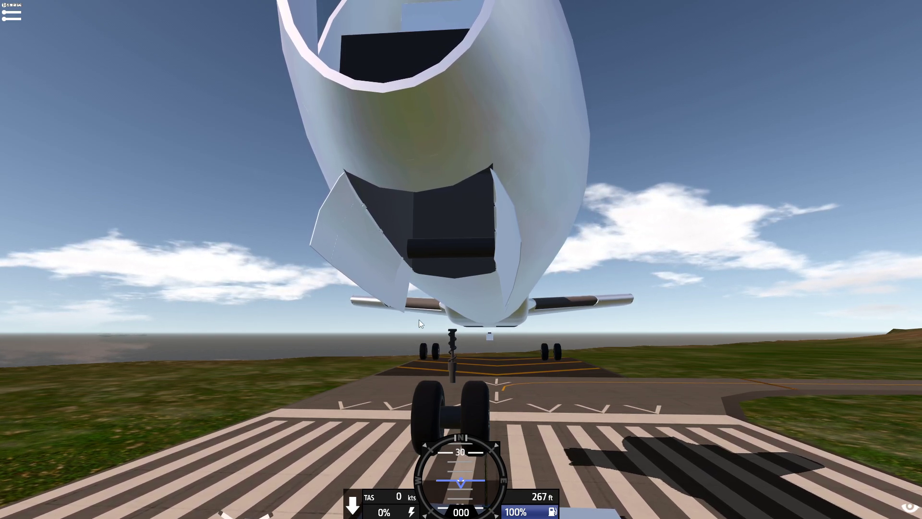
left_click_drag(416, 318, 356, 266)
Examine the detailed nose gear bay's interior, including its ribs, spars, hydraulic lines and door pistons.
left_click_drag(276, 269, 486, 289)
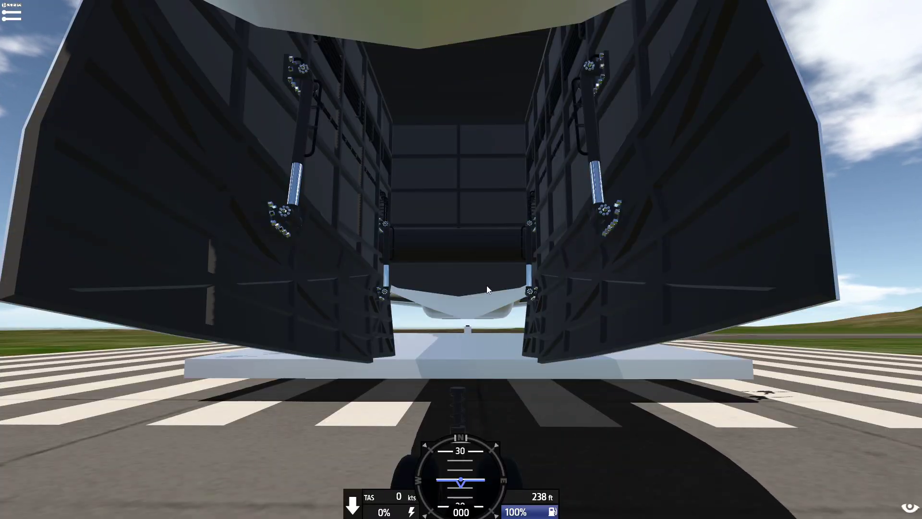
scroll(486, 286, "up", 8)
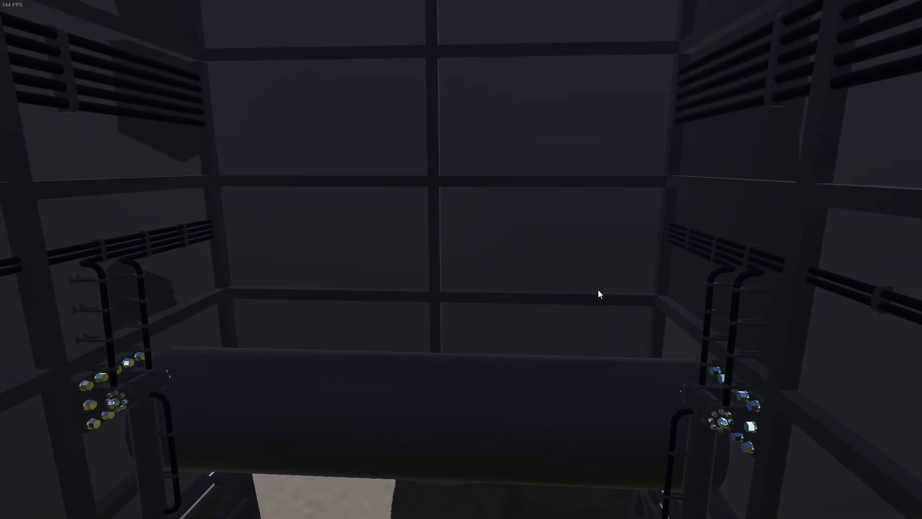
scroll(598, 290, "down", 3)
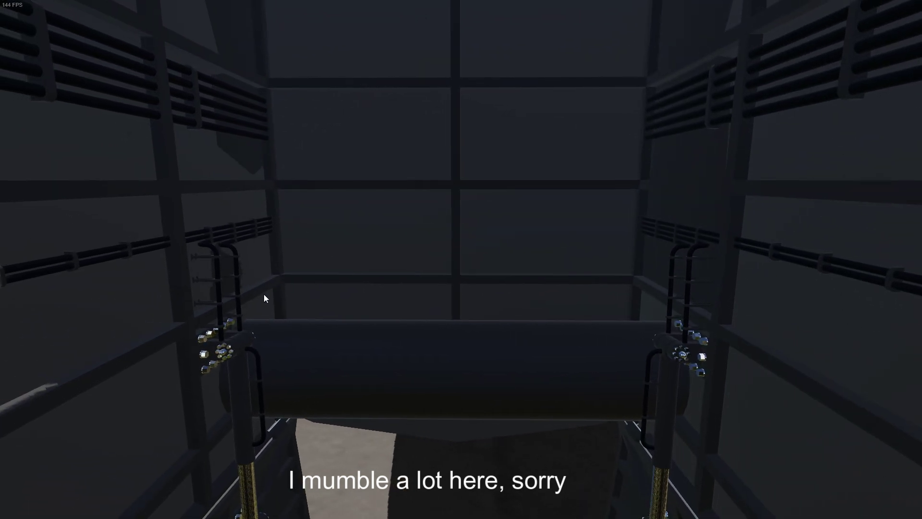
scroll(269, 206, "down", 3)
scroll(288, 177, "down", 2)
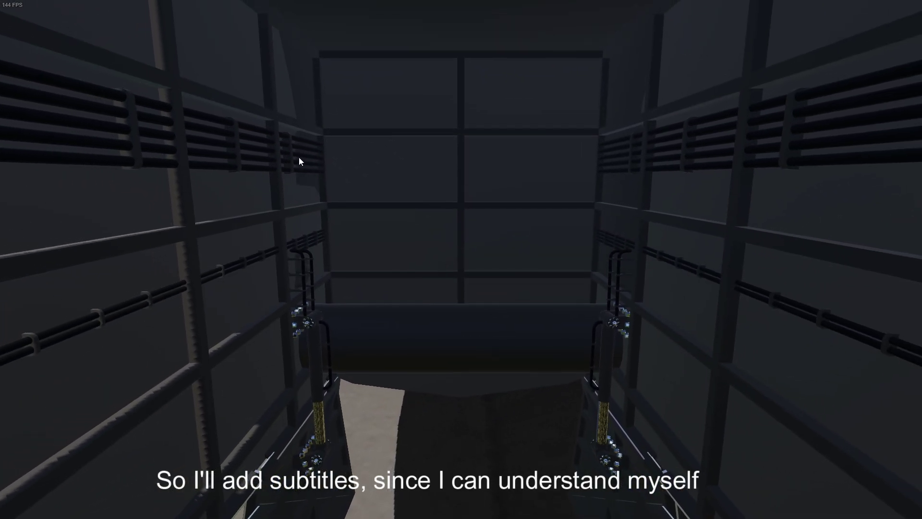
scroll(253, 173, "down", 3)
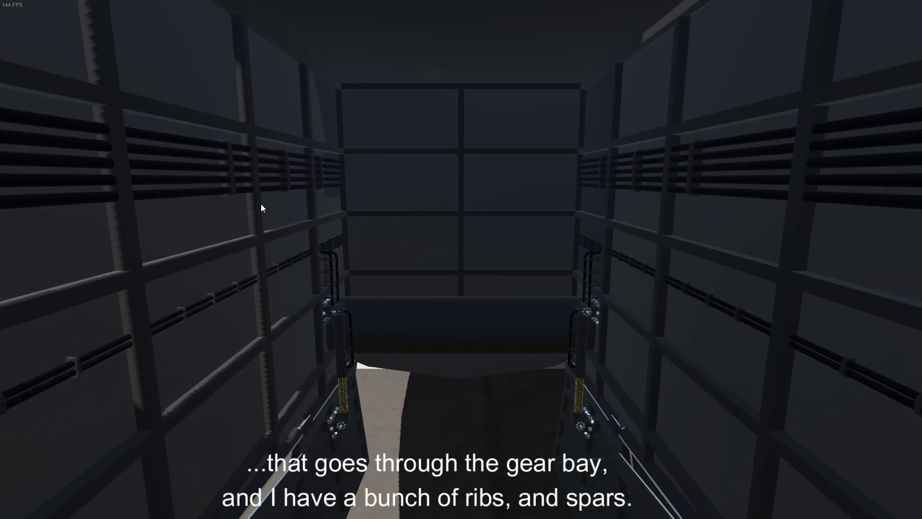
scroll(261, 203, "down", 3)
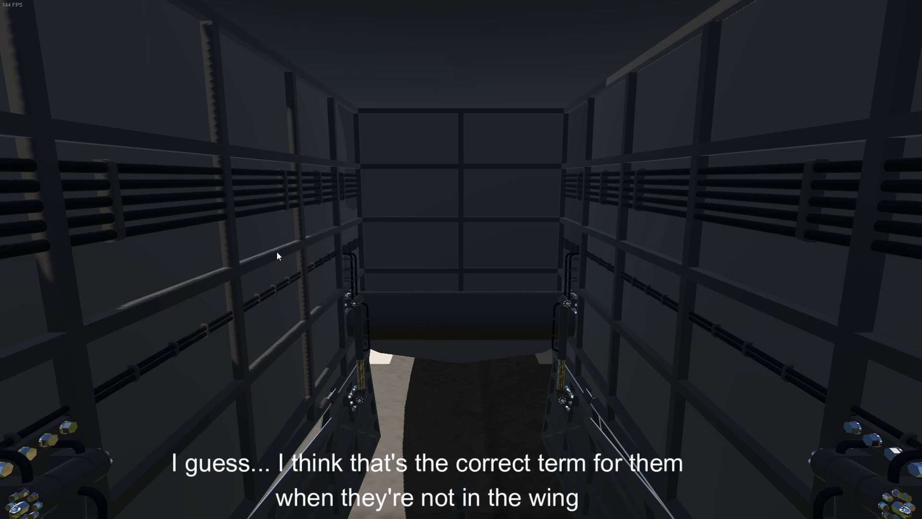
scroll(283, 252, "up", 3)
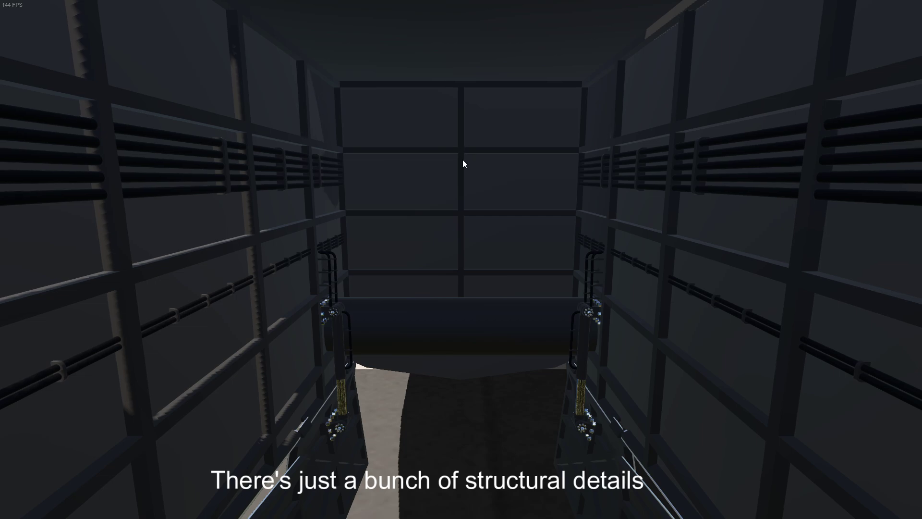
scroll(292, 185, "up", 5)
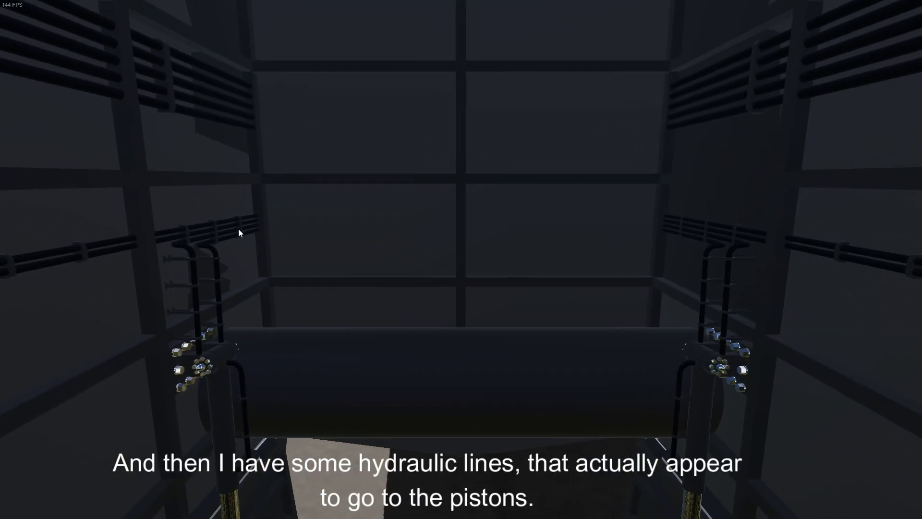
scroll(223, 231, "down", 1)
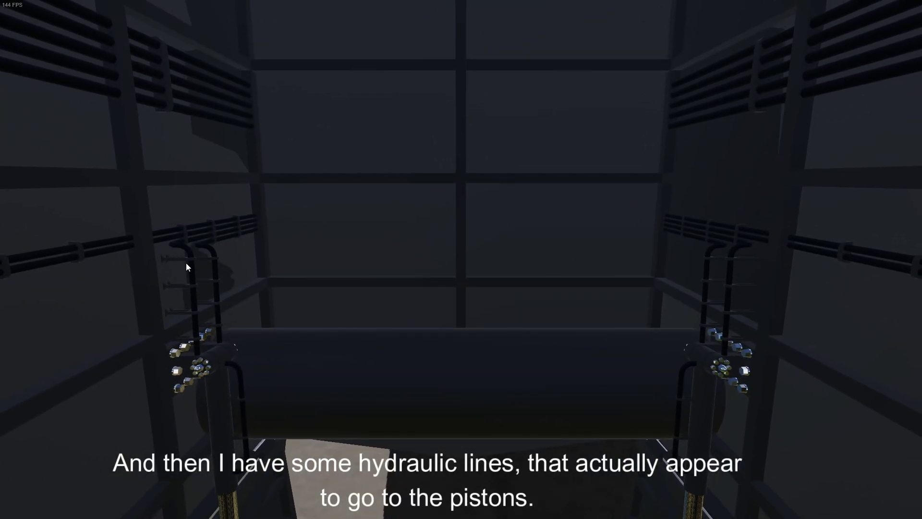
Examine the hydraulic lines feeding the rear door pistons up close, including their supports and piston attachments.
middle_click_drag(203, 372, 223, 316)
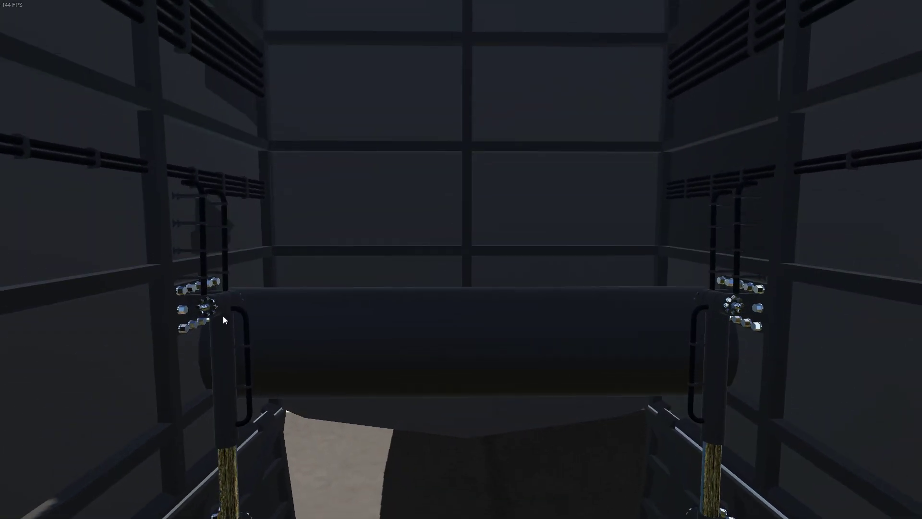
scroll(210, 253, "up", 1)
scroll(214, 230, "up", 2)
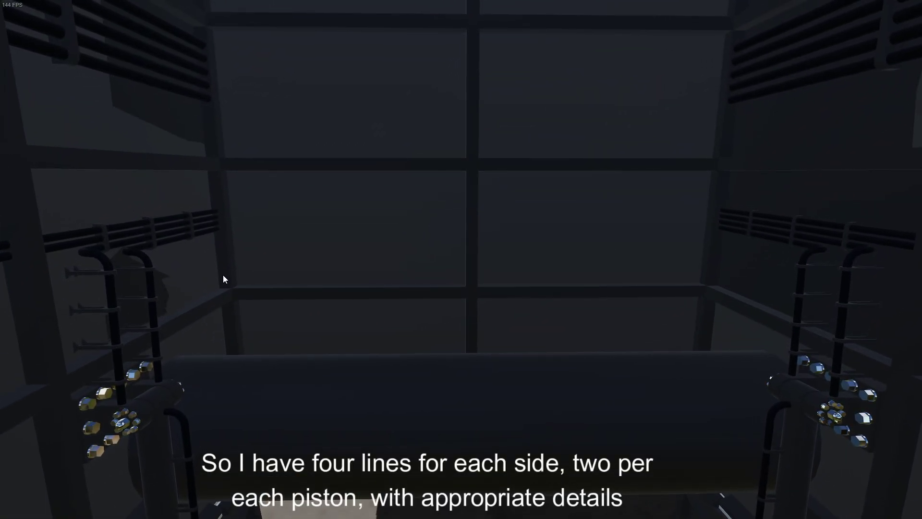
middle_click_drag(223, 274, 229, 273)
scroll(108, 253, "up", 2)
middle_click_drag(120, 252, 160, 273)
scroll(70, 290, "down", 2)
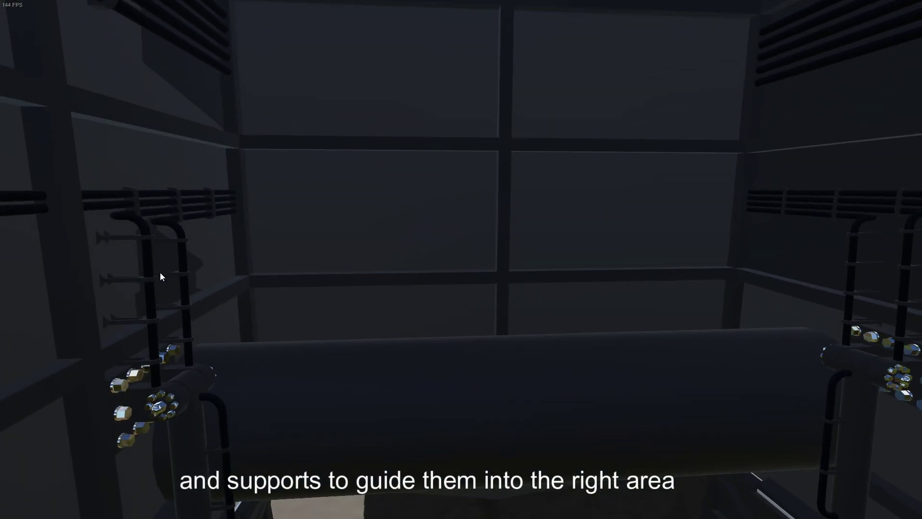
left_click_drag(161, 277, 169, 392)
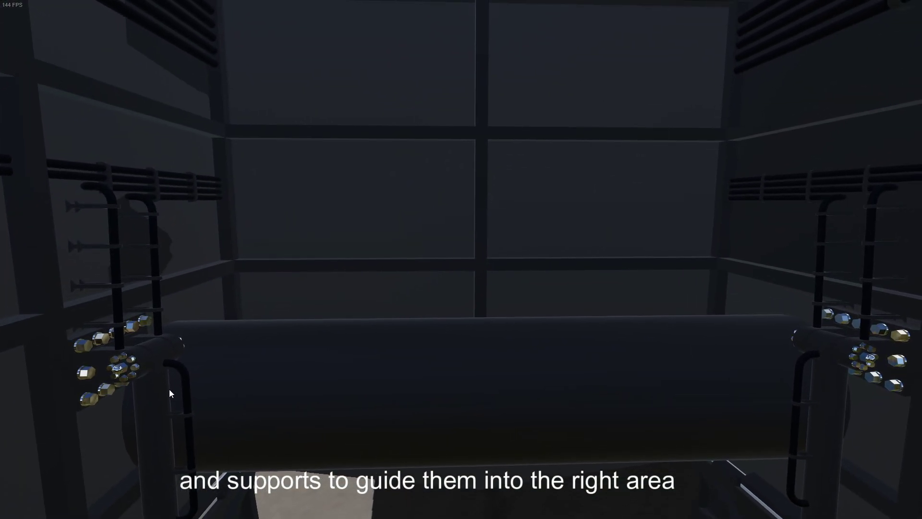
middle_click_drag(141, 388, 129, 277)
scroll(129, 286, "up", 1)
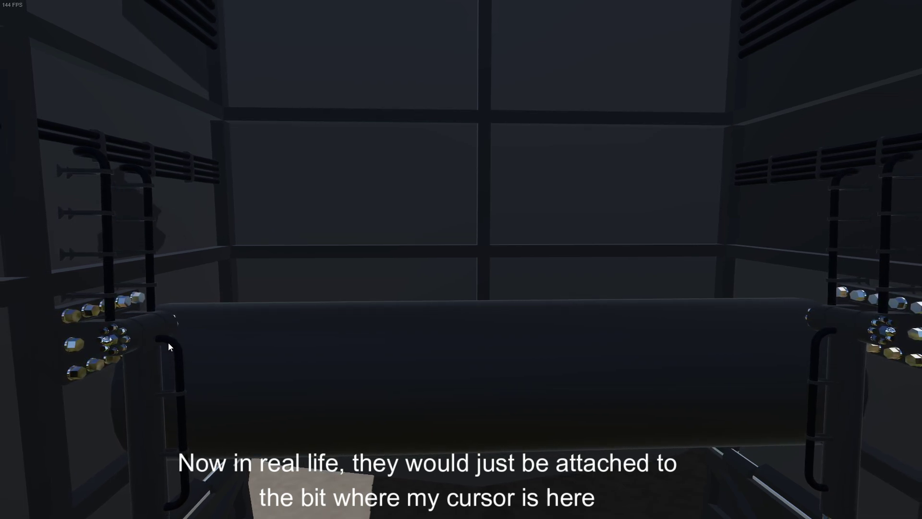
left_click_drag(180, 361, 274, 301)
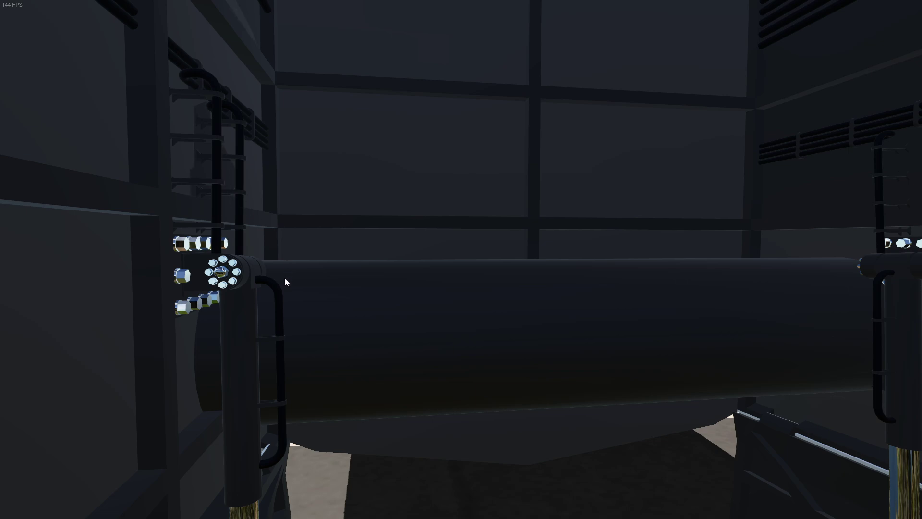
mouse_move(293, 279)
left_mouse_down()
mouse_move(281, 280)
mouse_move(287, 285)
left_mouse_up()
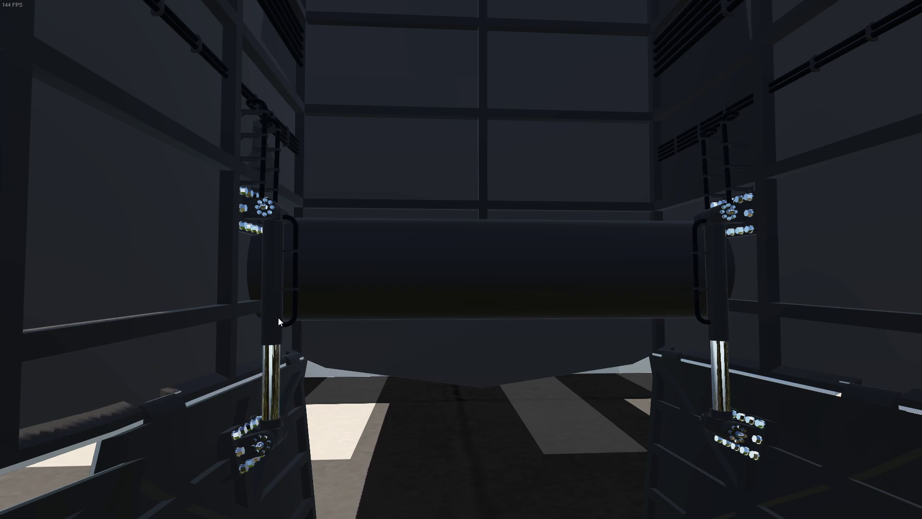
Examine the open nose gear bay from inside and below, covering both ribbed doors and the front and rear pistons.
scroll(283, 252, "up", 2)
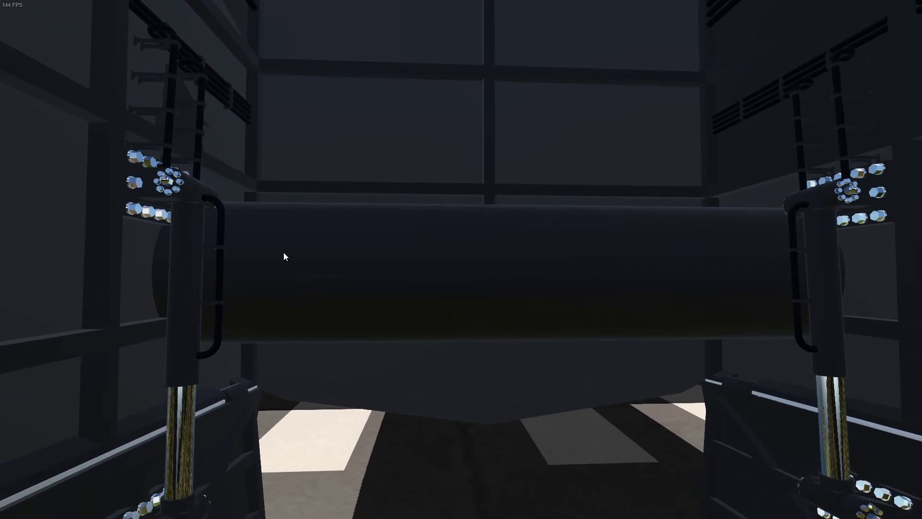
scroll(283, 262, "down", 7)
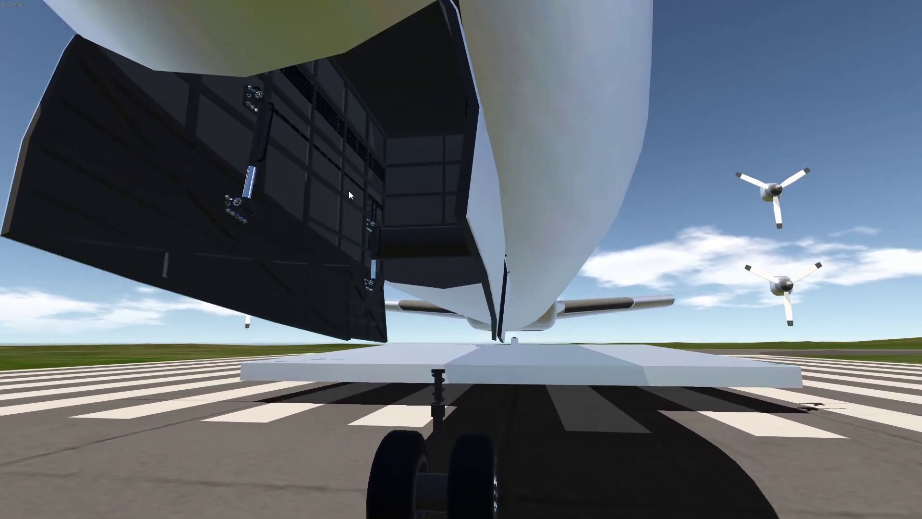
left_click_drag(349, 192, 418, 247)
scroll(489, 264, "up", 2)
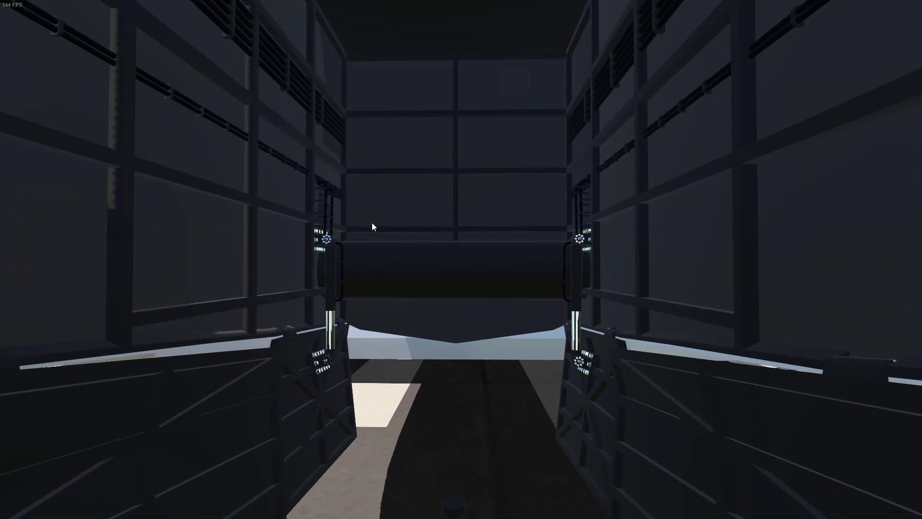
key("c")
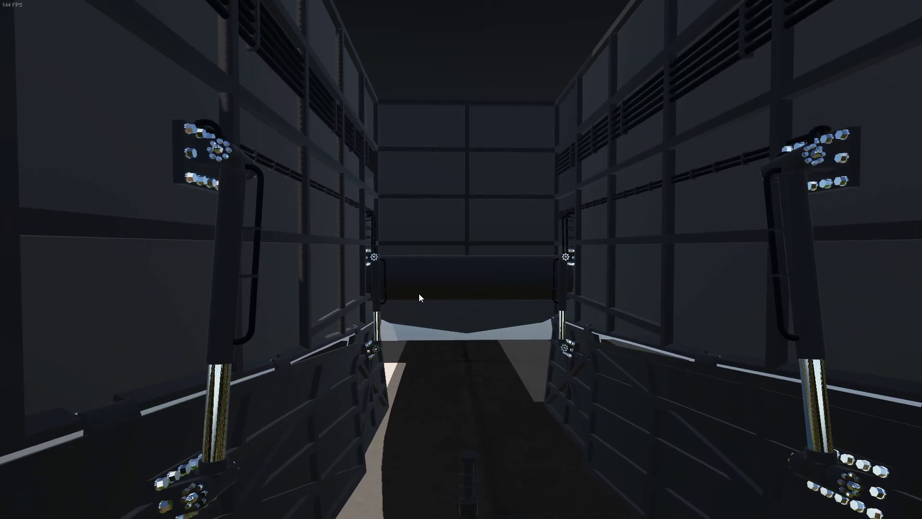
scroll(399, 286, "up", 2)
scroll(399, 287, "down", 4)
left_click_drag(398, 286, 607, 247)
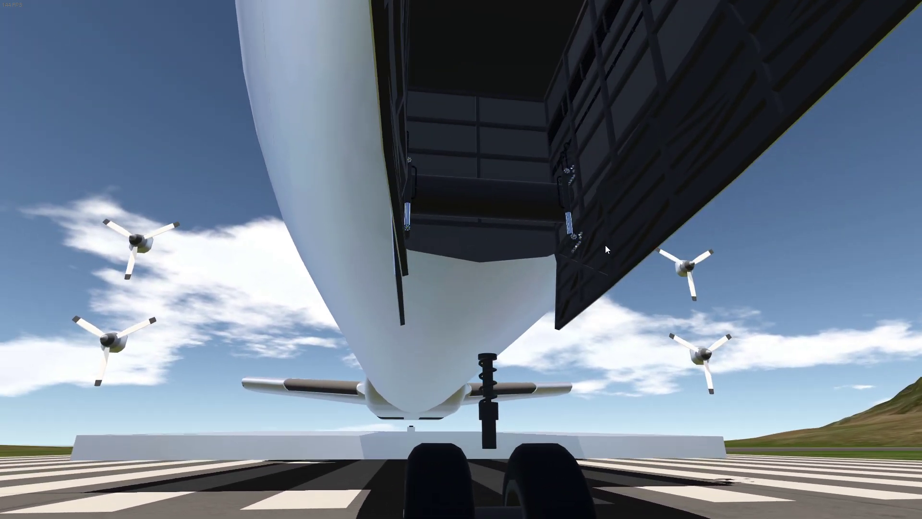
scroll(542, 268, "up", 5)
scroll(546, 265, "down", 6)
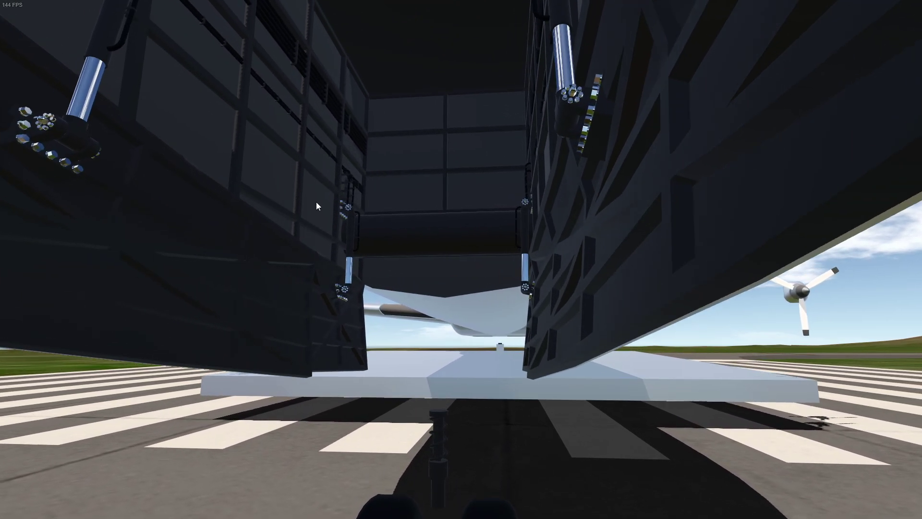
left_click_drag(321, 226, 357, 255)
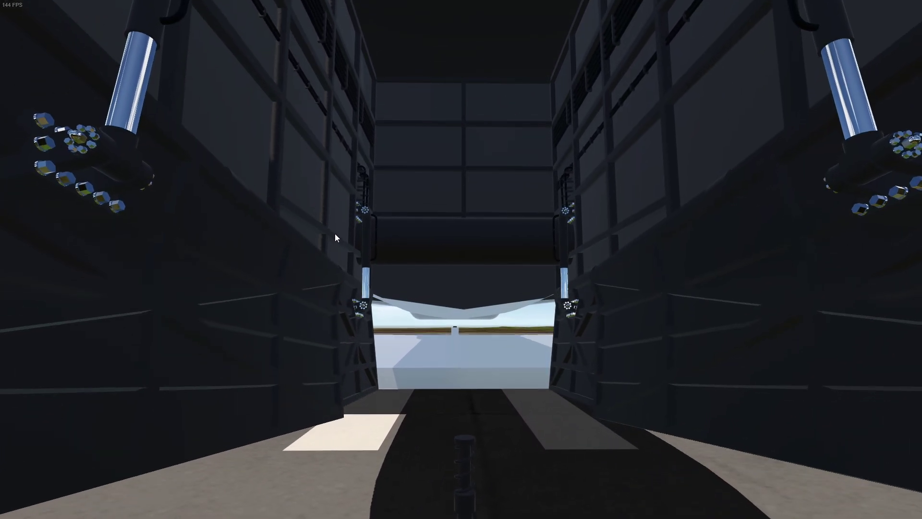
Return to the designer and select the rear door piston, followed by the ribbed door section at its base.
key("Escape")
left_click(88, 295)
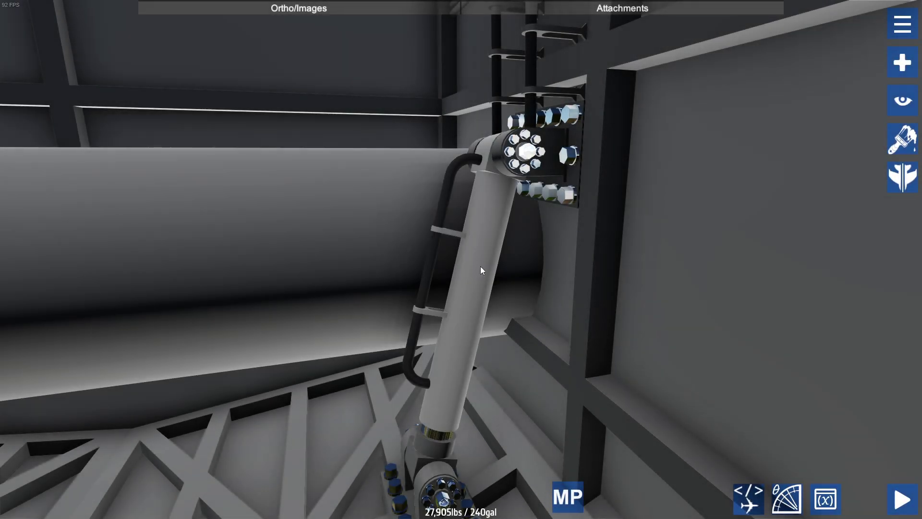
left_click(480, 266)
scroll(507, 237, "down", 5)
scroll(508, 238, "up", 4)
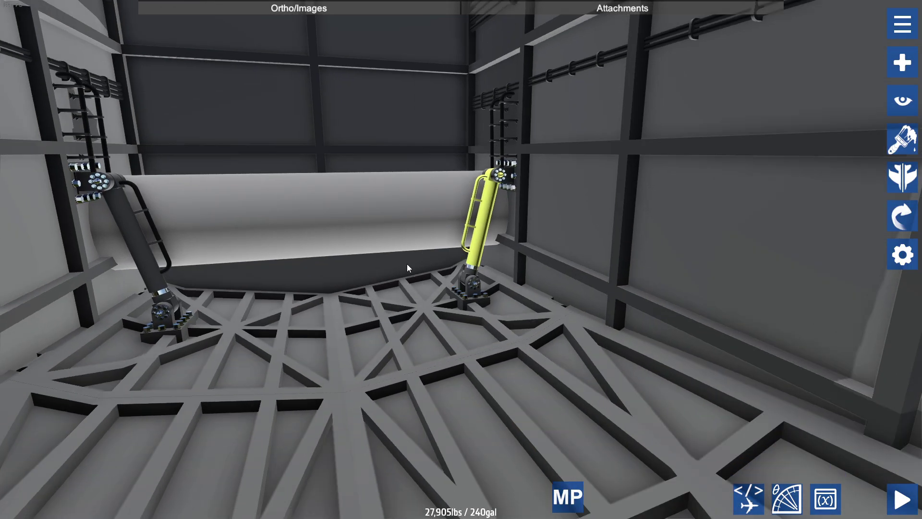
left_click(423, 323)
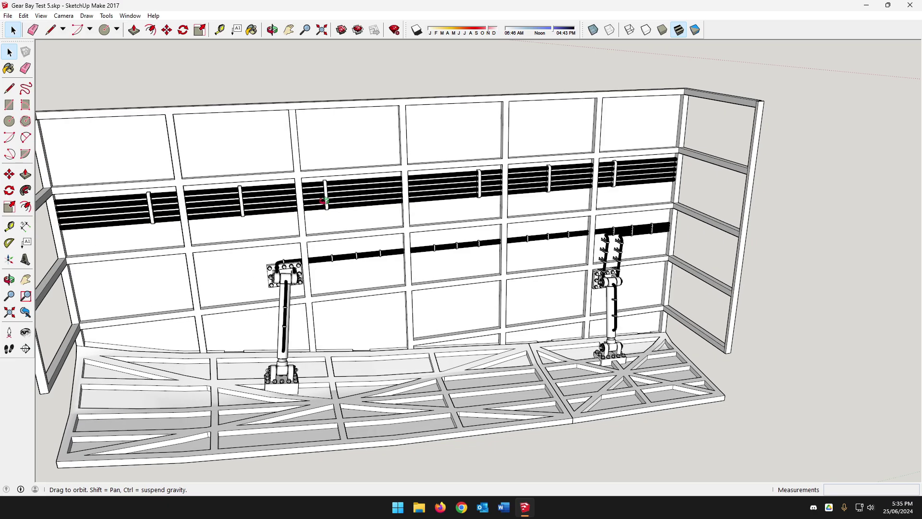
Switch to SketchUp and examine the Gear Bay Test 5 model's ribs, hydraulic lines, pistons and door from several angles.
mouse_move(432, 288)
middle_mouse_down()
mouse_move(452, 237)
mouse_move(343, 173)
mouse_move(322, 170)
middle_mouse_up()
scroll(452, 237, "down", 2)
middle_click_drag(437, 233, 530, 242)
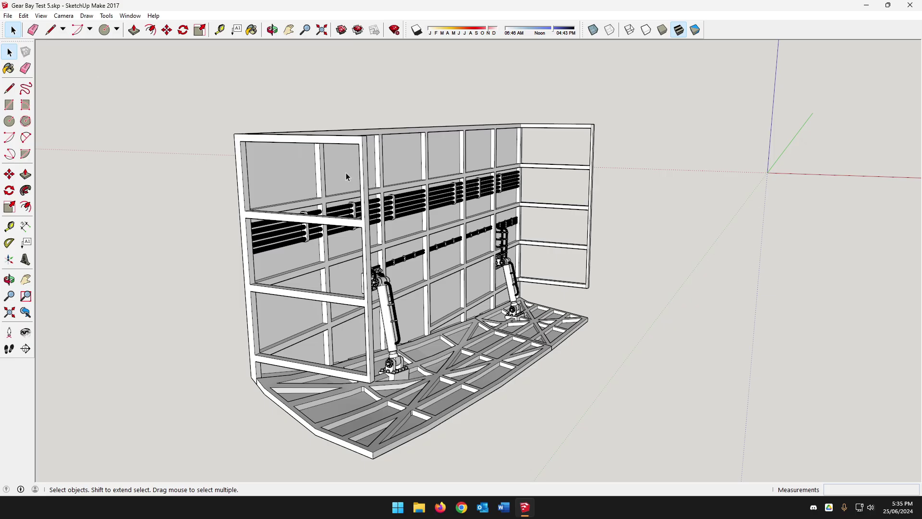
mouse_move(277, 114)
middle_mouse_down()
mouse_move(673, 233)
mouse_move(581, 210)
mouse_move(292, 214)
mouse_move(347, 299)
mouse_move(365, 269)
mouse_move(336, 336)
mouse_move(346, 288)
middle_mouse_up()
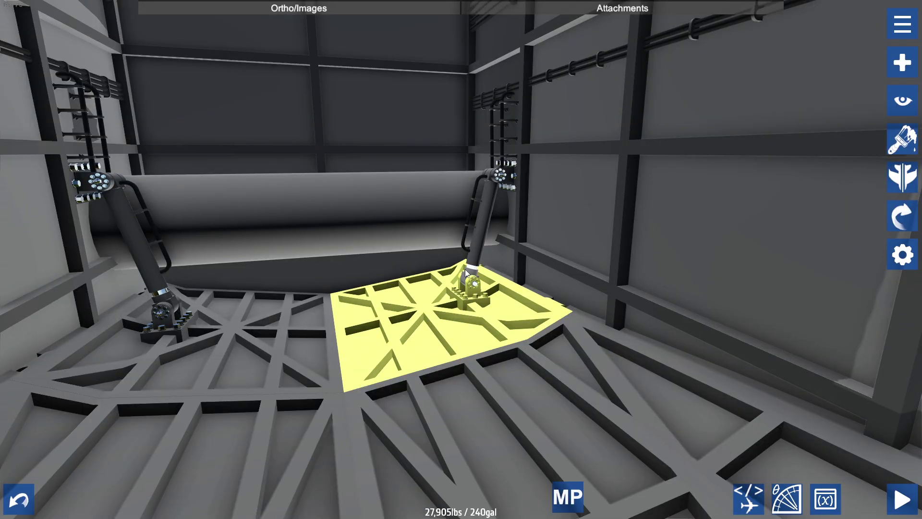
Try shifting the nose gear door with its connected parts 1.6384 along X to expose the bay, and undo the move.
right_click_drag(451, 140, 393, 192)
scroll(432, 257, "down", 3)
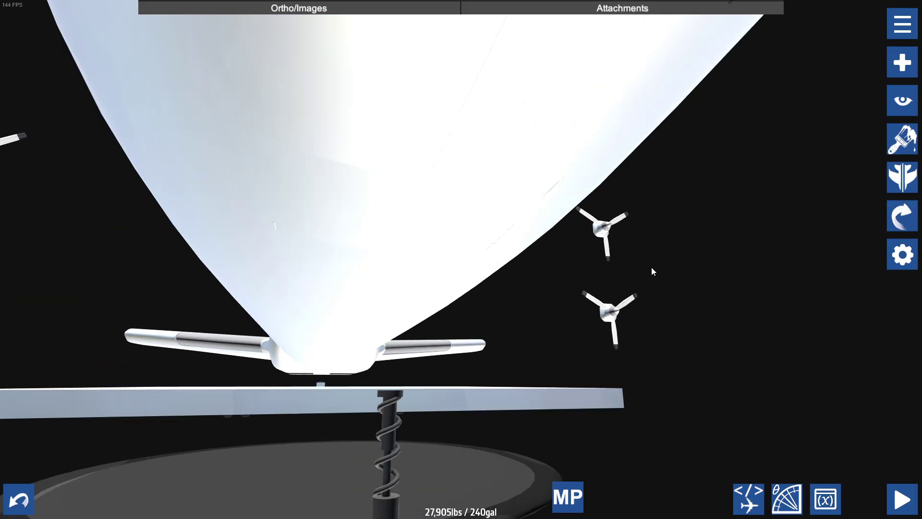
scroll(419, 197, "down", 1)
left_click(434, 197)
left_click(902, 216)
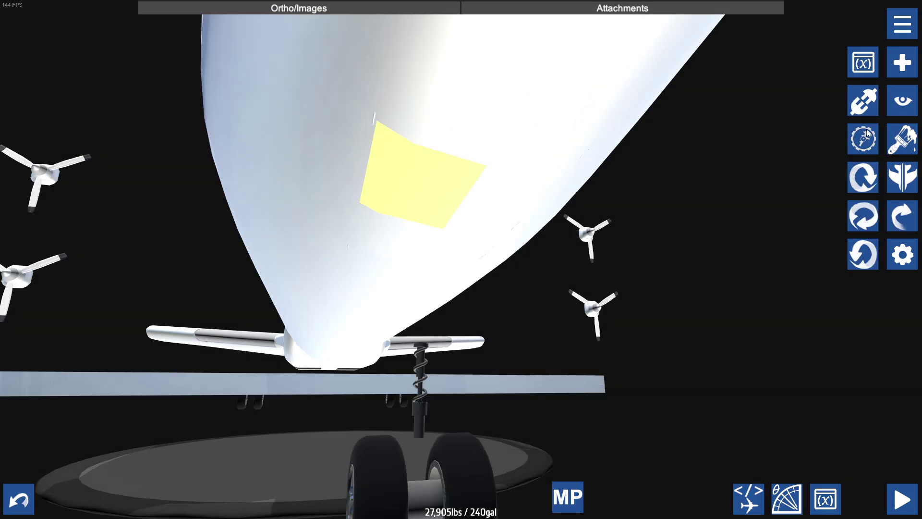
scroll(96, 336, "down", 4)
left_click(105, 356)
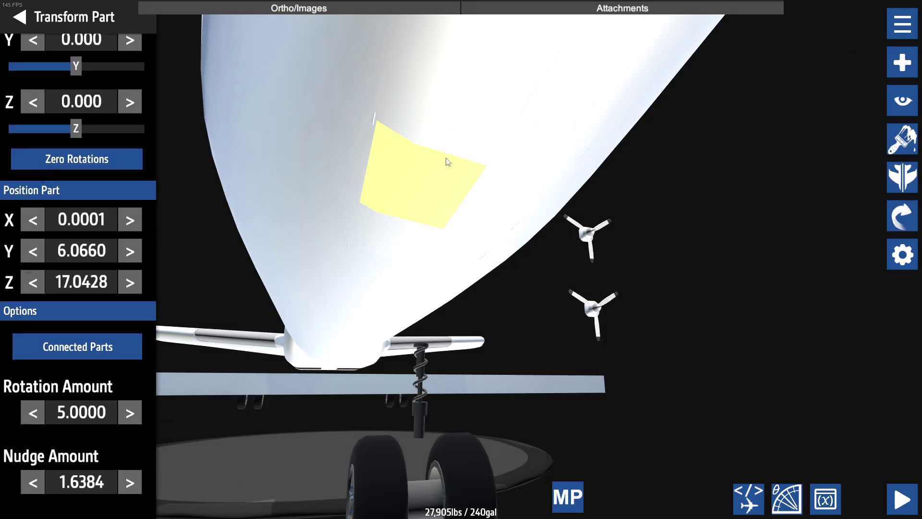
left_click(442, 134)
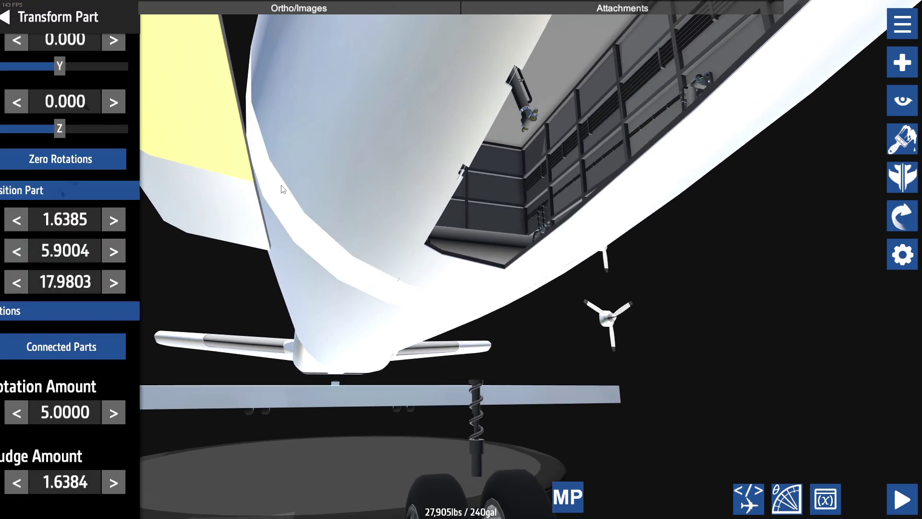
right_click_drag(281, 189, 387, 189)
right_click_drag(265, 178, 243, 178)
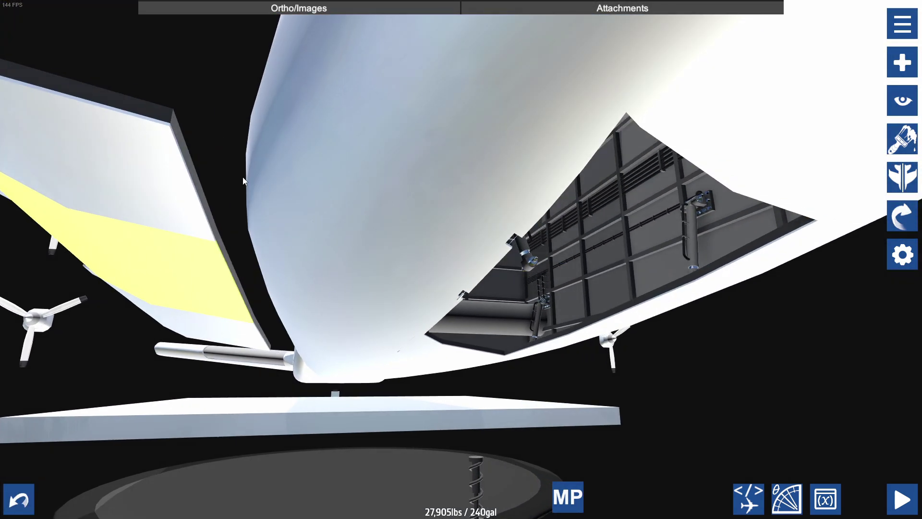
key("ctrl+z")
Examine the gear bay interior in the designer, focusing on the hydraulic lines and supports above the rear door piston.
scroll(458, 279, "down", 4)
left_click_drag(600, 362, 586, 396)
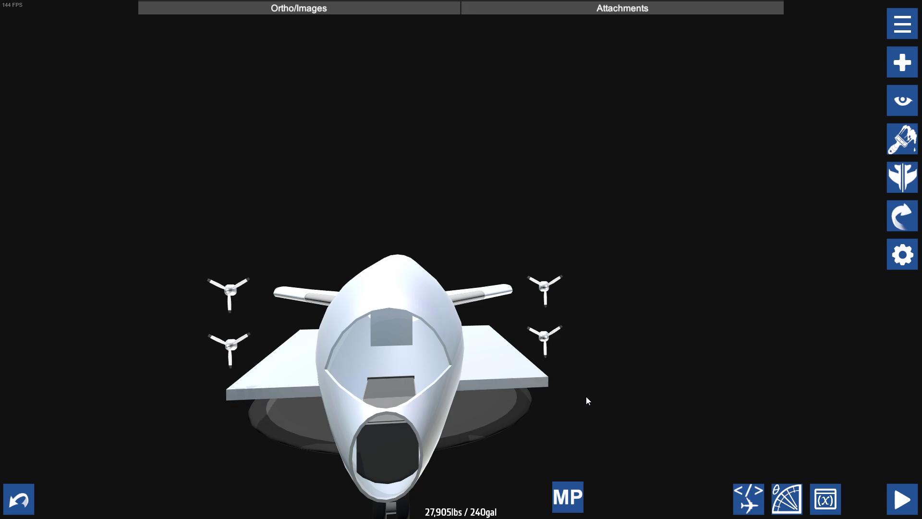
right_click_drag(586, 396, 692, 267)
scroll(696, 276, "up", 10)
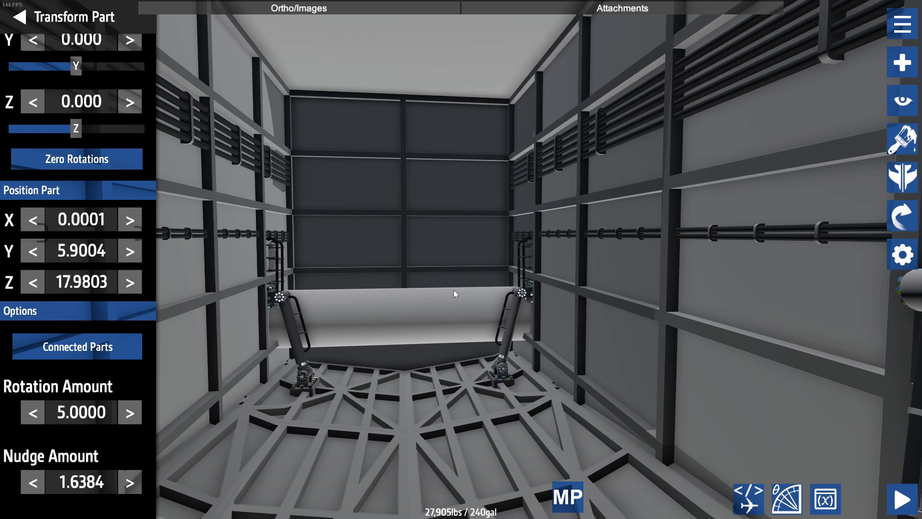
scroll(502, 319, "up", 3)
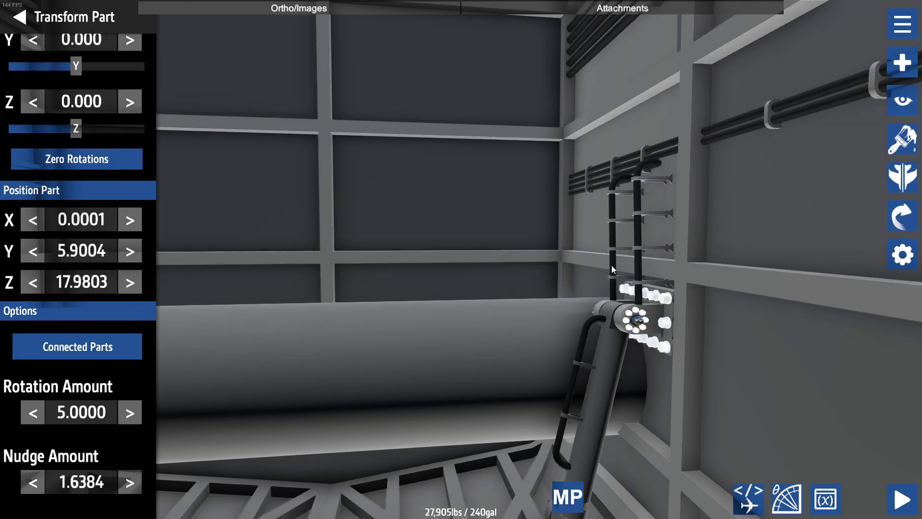
middle_click_drag(622, 213, 609, 281)
scroll(612, 270, "up", 1)
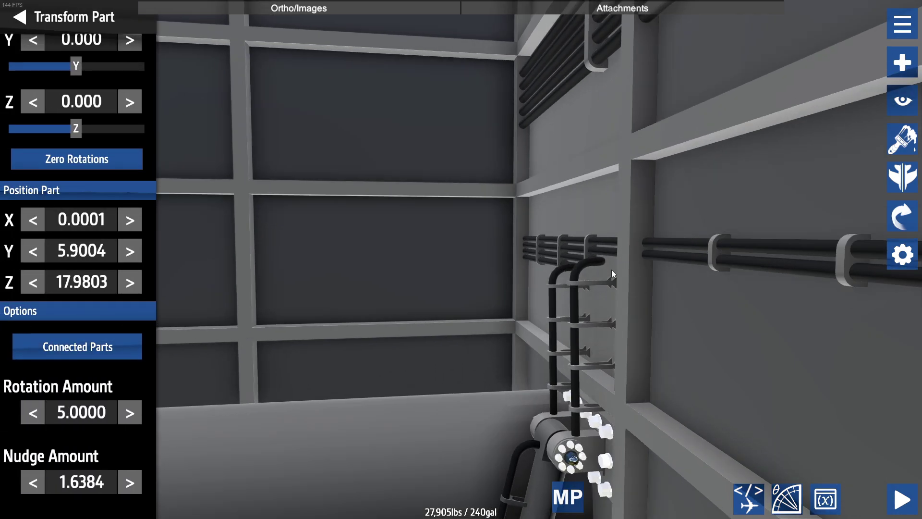
scroll(625, 275, "up", 3)
scroll(609, 281, "down", 1)
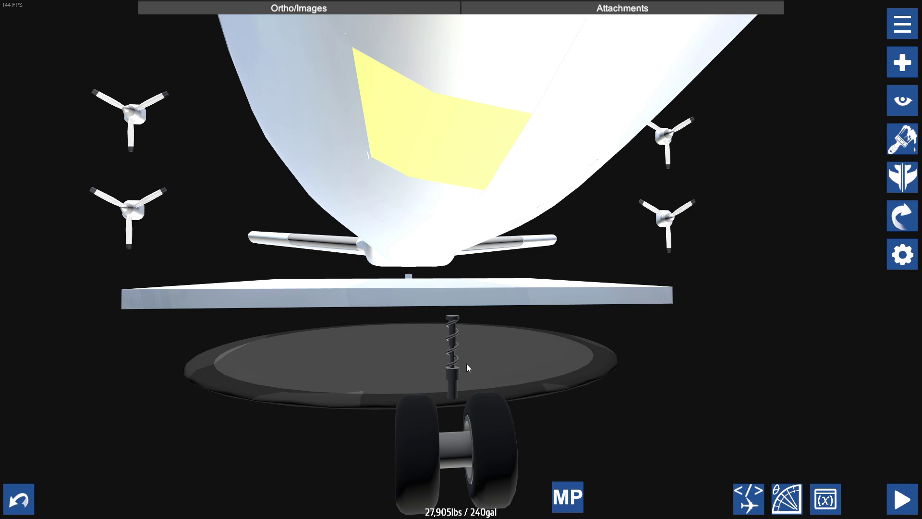
left_click_drag(467, 368, 665, 360)
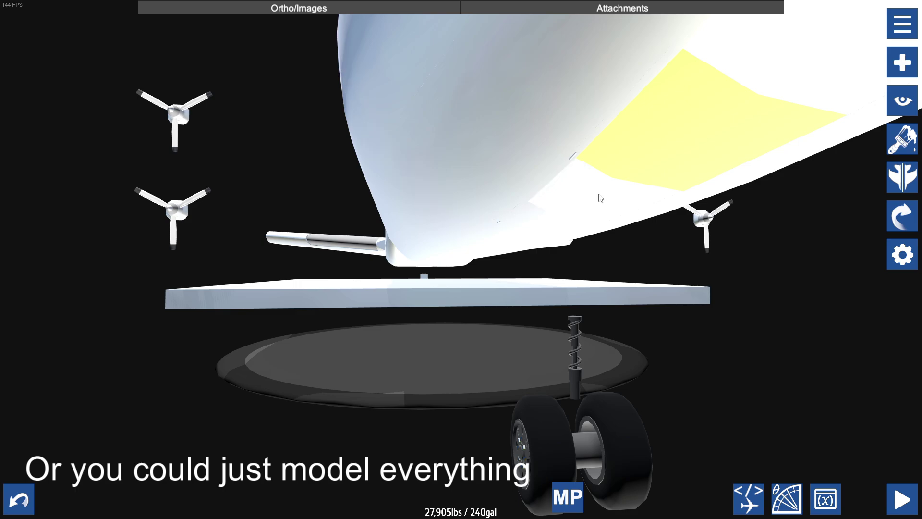
right_click_drag(564, 167, 518, 208)
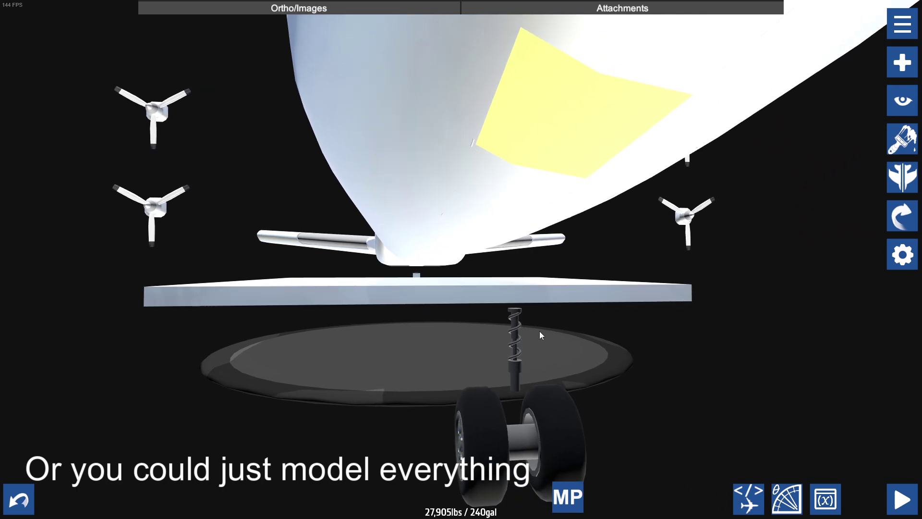
right_click_drag(535, 317, 722, 367)
right_click_drag(632, 324, 507, 292)
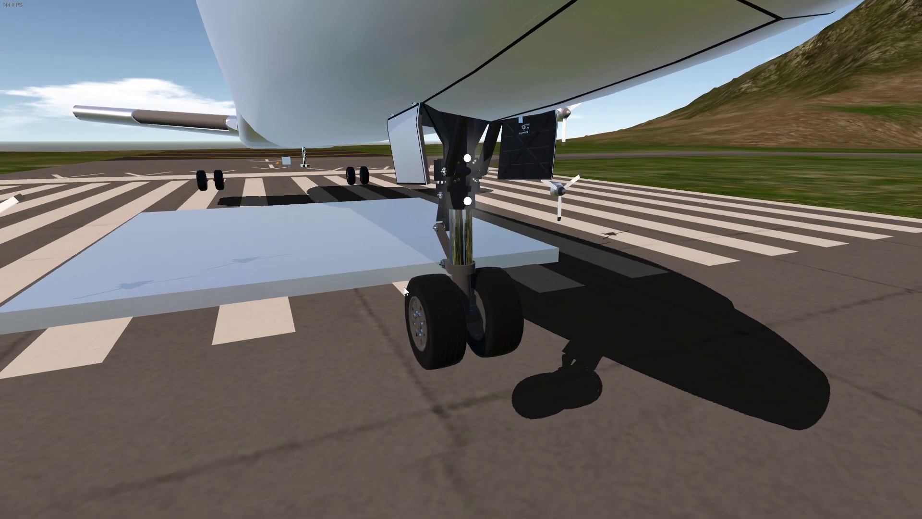
Activate group 2 on the runway to open the long front nose gear doors and view them from the side.
left_click(521, 290)
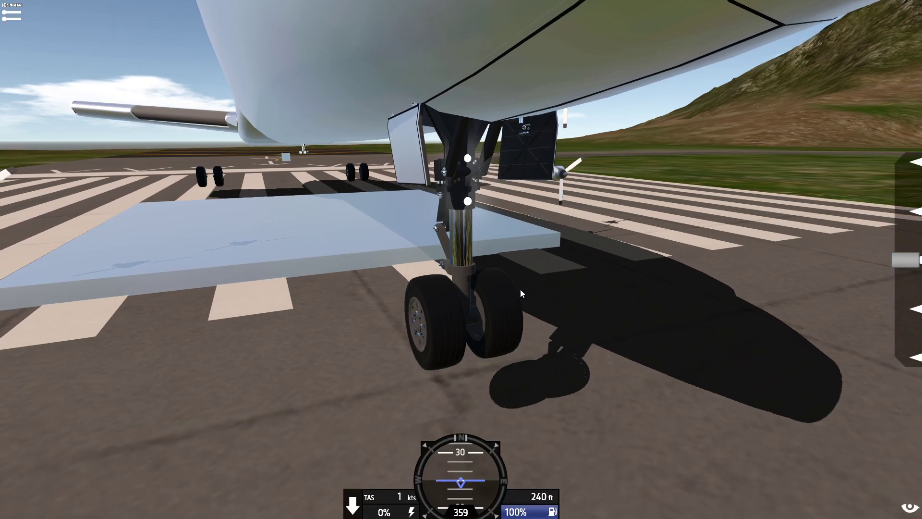
scroll(521, 289, "down", 2)
left_click_drag(521, 290, 491, 332)
key("2")
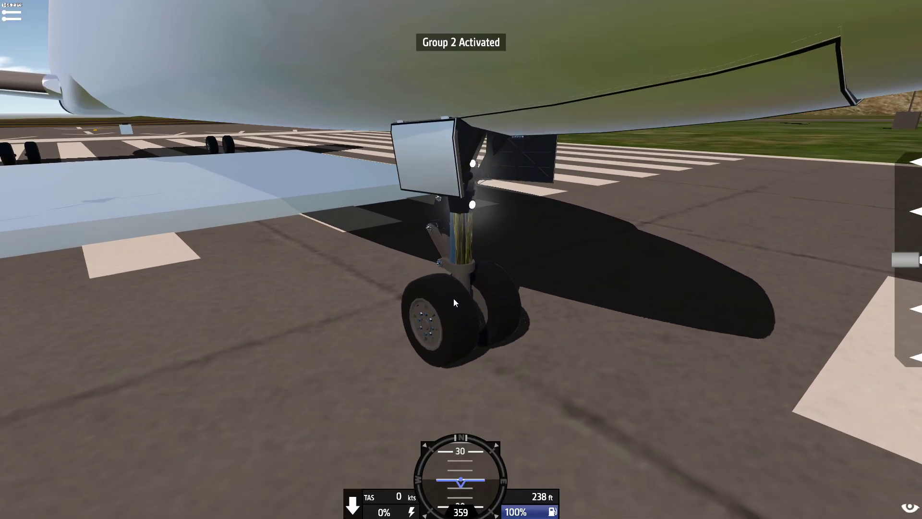
right_click(487, 137)
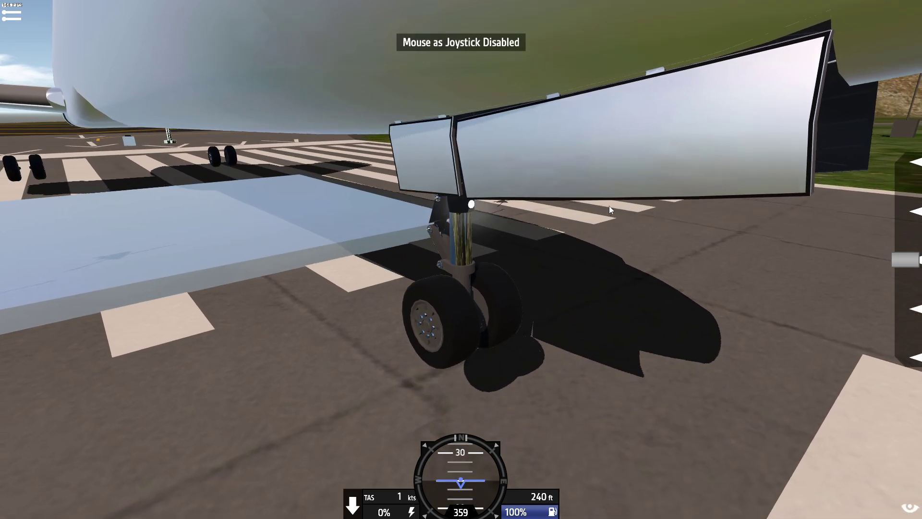
Fully retract the nose gear on the runway, watching the mechanism from inside the bay, and close the bay doors.
left_click_drag(905, 259, 587, 215)
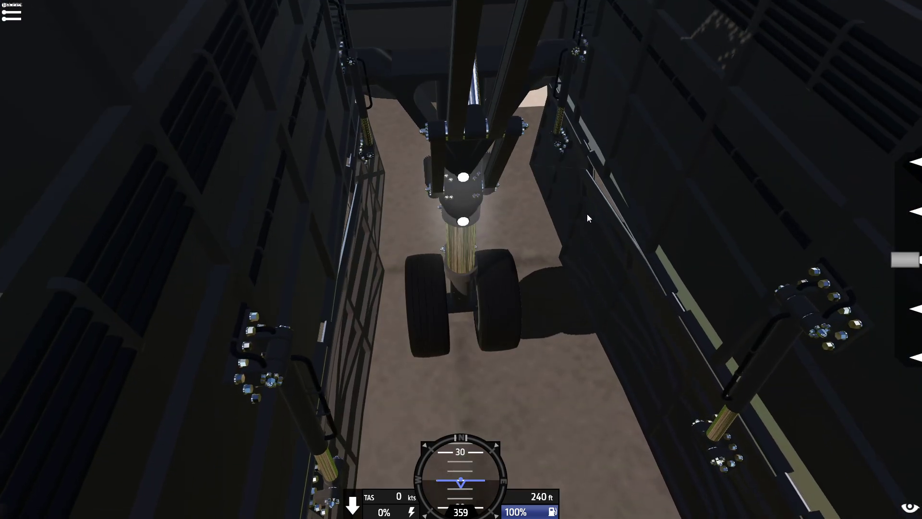
left_click_drag(904, 259, 903, 162)
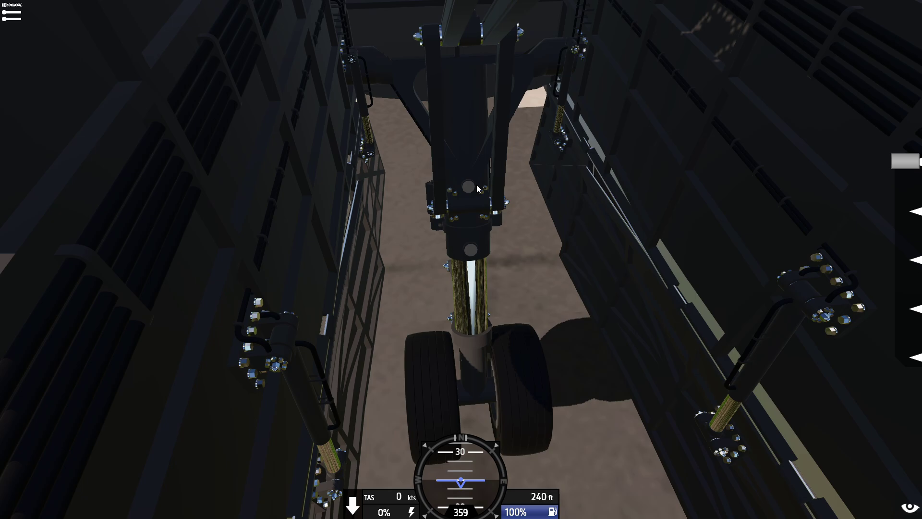
left_click_drag(478, 190, 556, 156)
key("1")
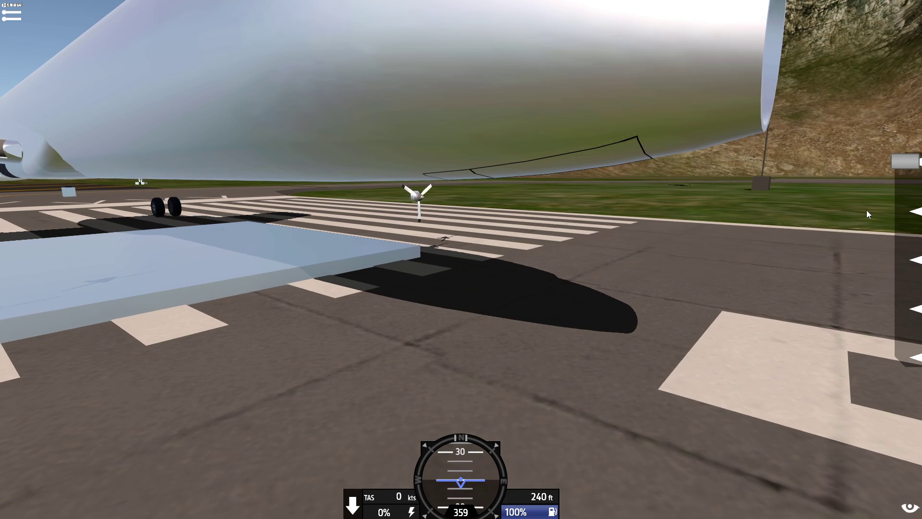
Activate group 2 to open the bay doors and lower the nose gear, viewing it from the side.
key("2")
left_click_drag(912, 193, 907, 259)
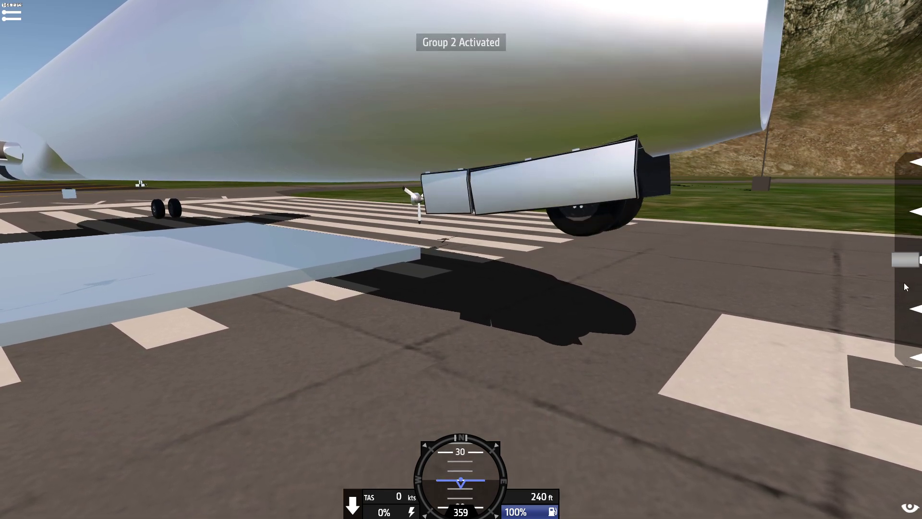
left_click_drag(852, 259, 762, 256)
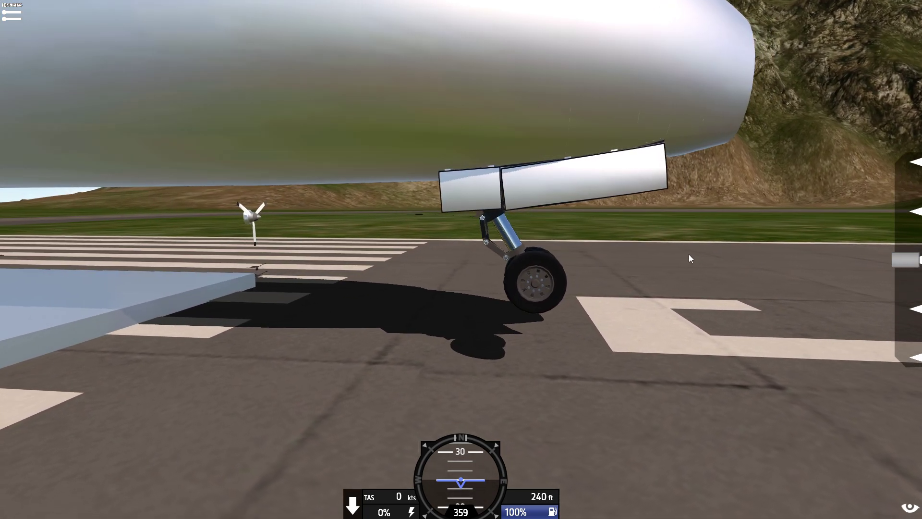
key("2")
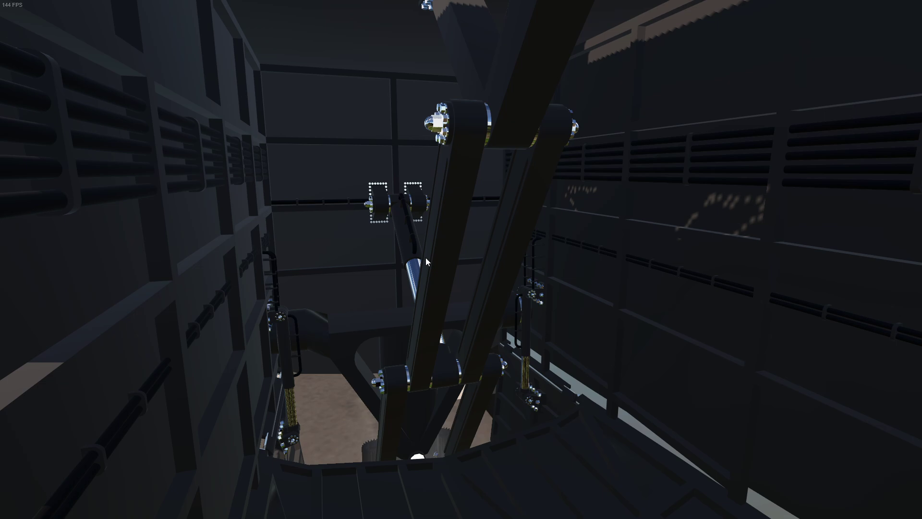
Examine the extended nose gear from inside the bay and from the front, including its drag braces, rear-wall piston and doors.
left_click_drag(436, 255, 424, 302)
left_click_drag(445, 160, 475, 179)
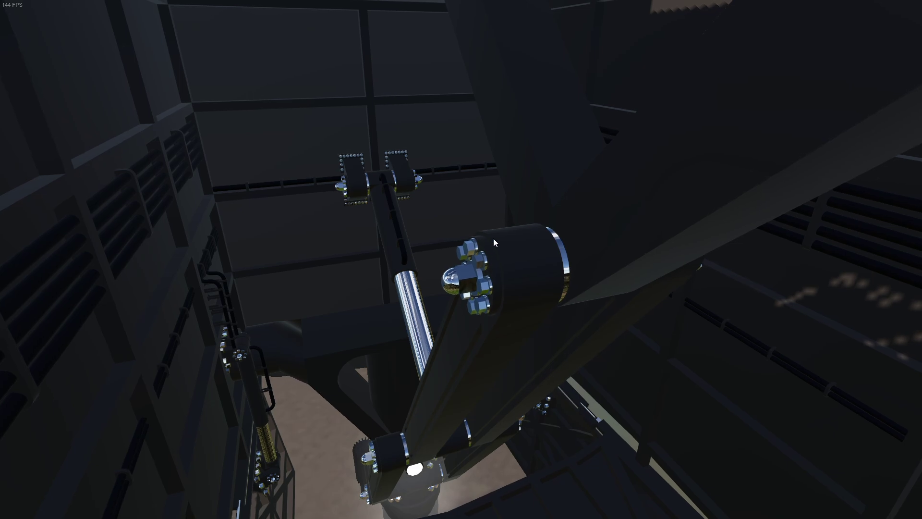
left_click_drag(494, 238, 315, 134)
left_click_drag(576, 260, 397, 237)
middle_click_drag(398, 238, 405, 268)
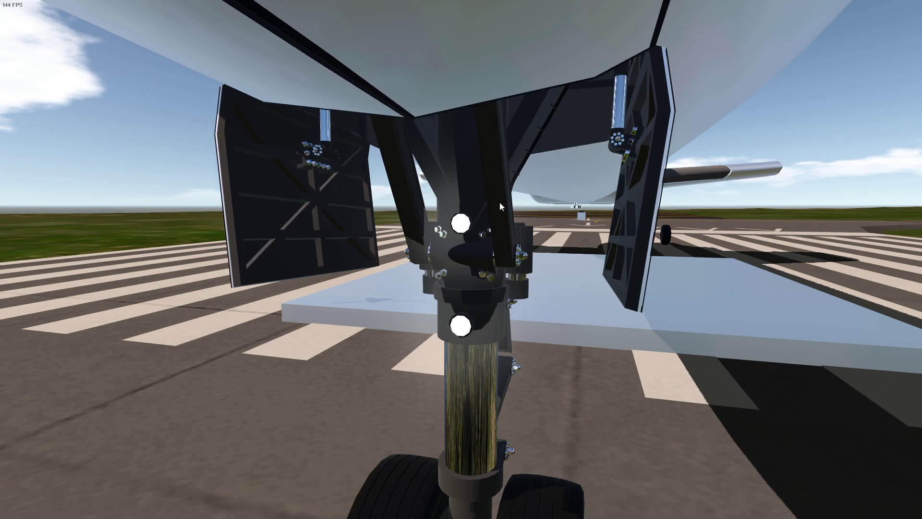
left_click_drag(499, 202, 436, 203)
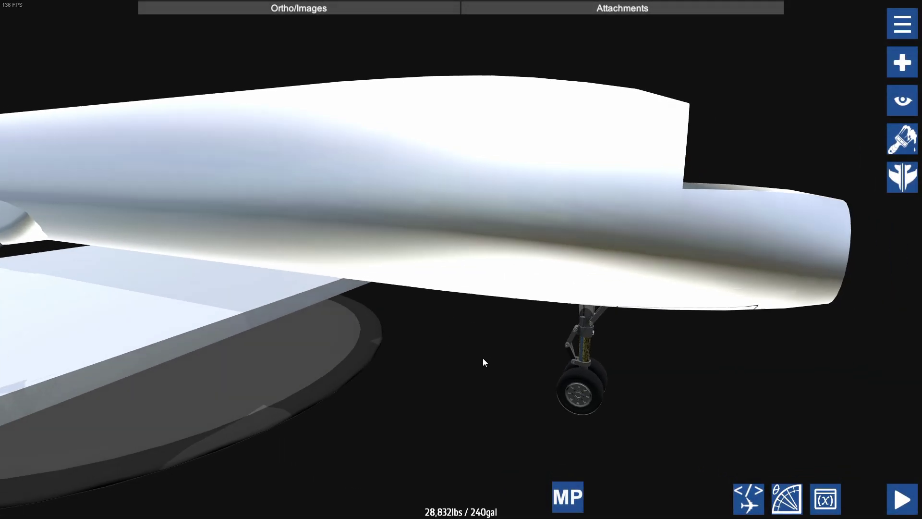
Shift the nose gear's lower strut with its axle 1.6384 along X, out of the gear assembly.
left_click_drag(482, 358, 434, 332)
left_click(402, 217)
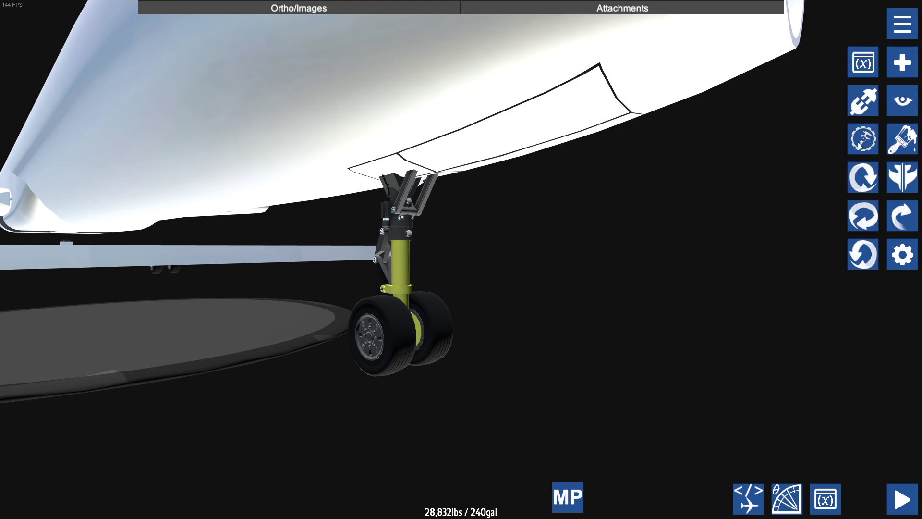
scroll(652, 250, "up", 3)
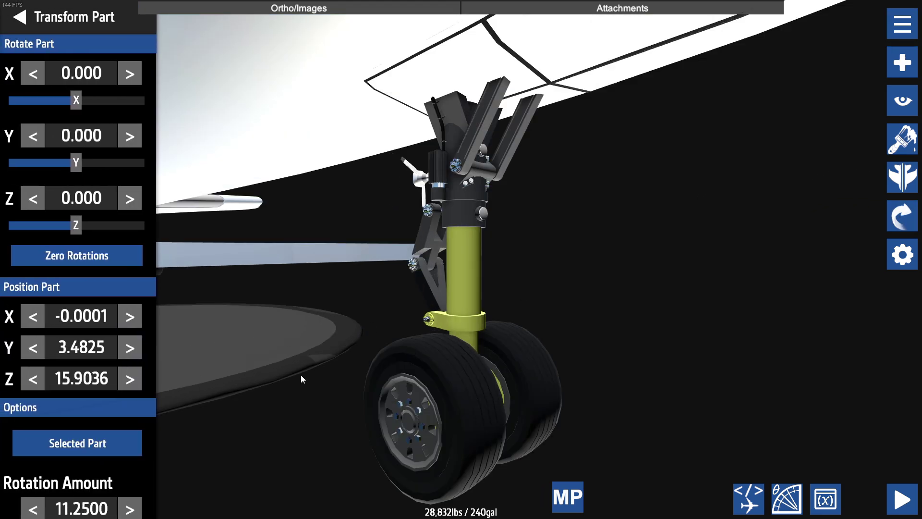
right_click_drag(301, 374, 286, 377)
left_click_drag(289, 374, 474, 329)
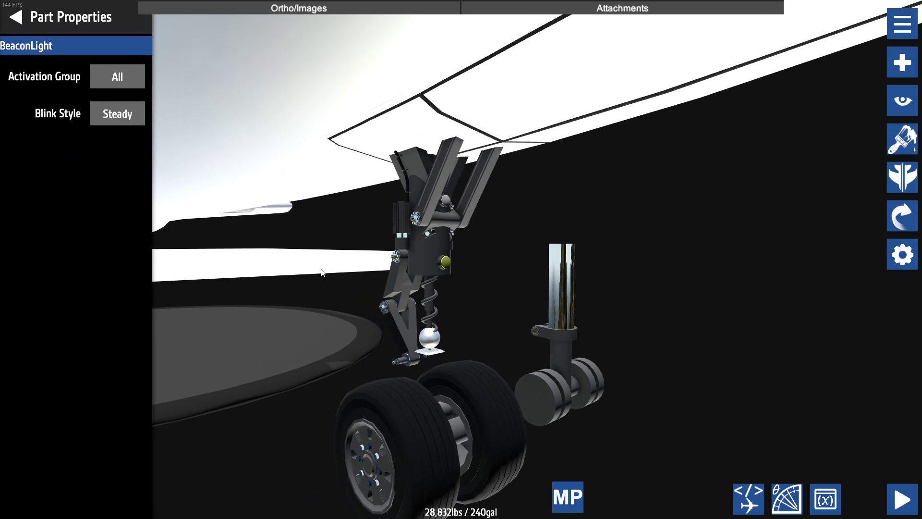
Shift the strut collar, both torque links and the upper strut housing 1.6384 along X to line up with the lower strut.
left_click(48, 7)
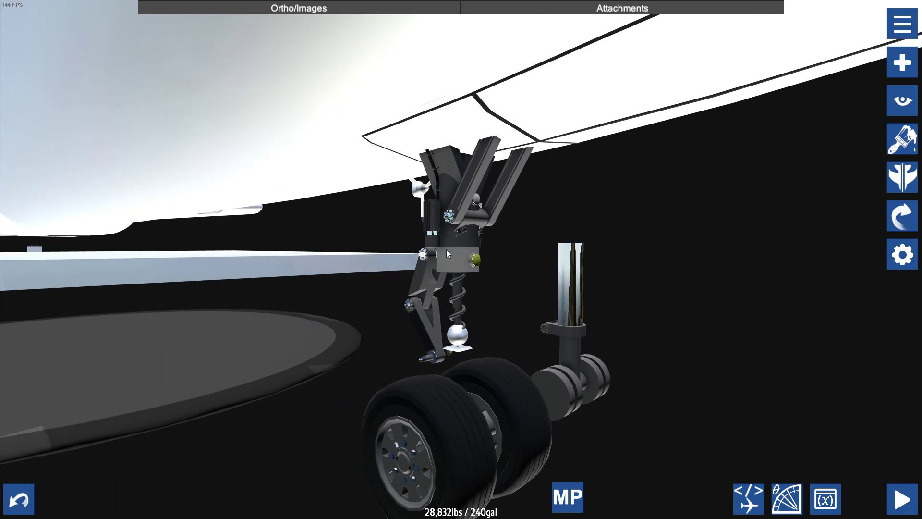
left_click(445, 257)
key("Right")
left_click(425, 271)
key("Right")
left_click(425, 312)
key("Right")
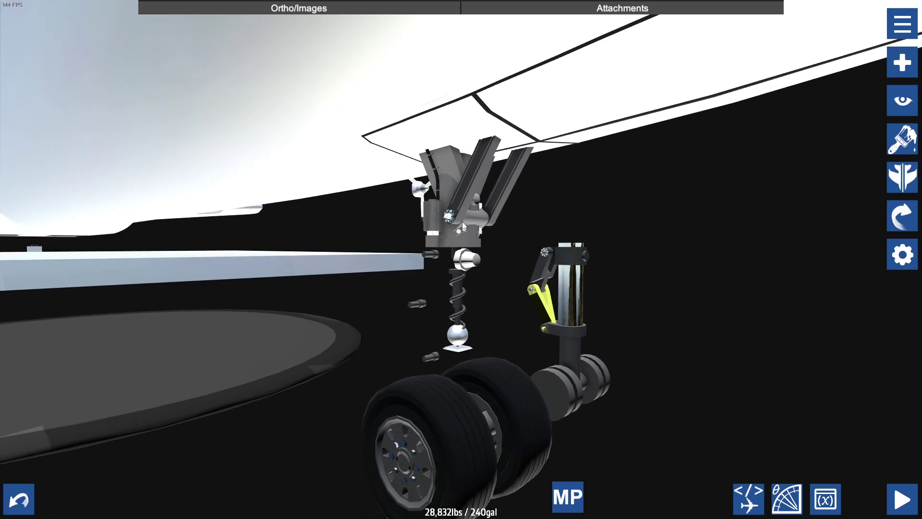
left_click(445, 182)
key("Right")
scroll(435, 230, "up", 1)
left_click(448, 305)
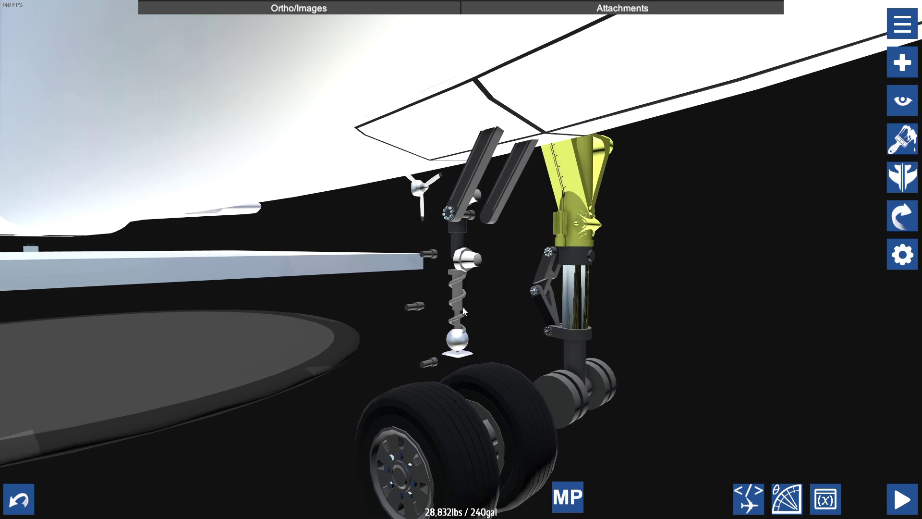
Shift the nose gear's drag braces and the gear bay box sideways along X, out of the fuselage.
right_click_drag(749, 305, 557, 336)
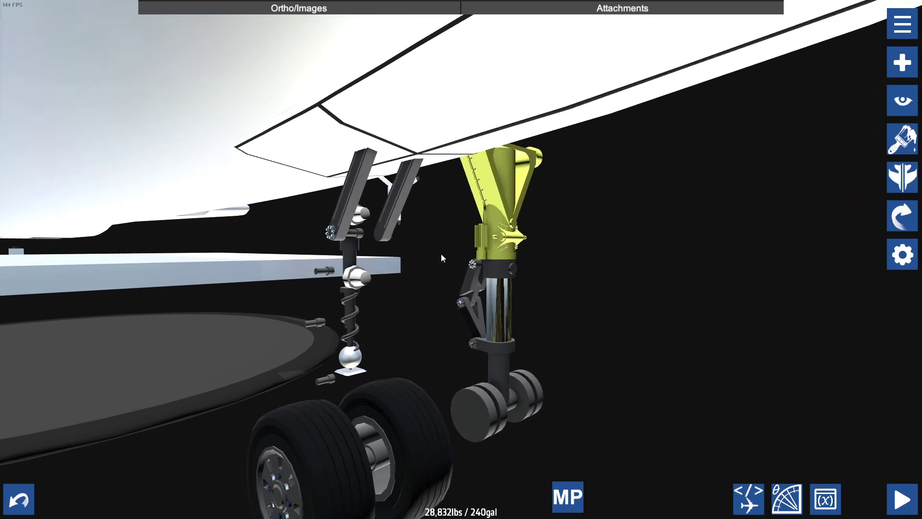
left_click(396, 221)
left_click_drag(398, 224, 514, 246)
scroll(514, 242, "down", 10)
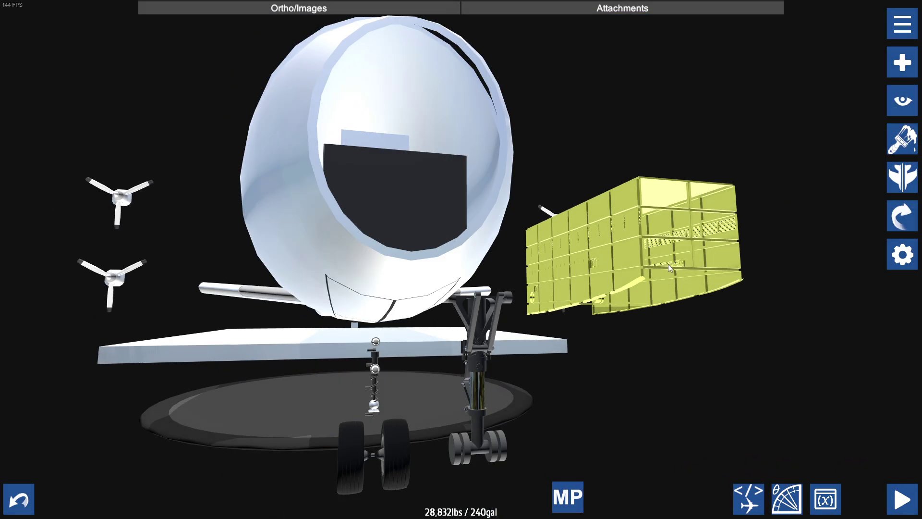
Prepare the long front nose gear door for repositioning, with the transform applied to Connected Parts.
left_click_drag(668, 265, 867, 262)
left_click(902, 216)
left_click(863, 138)
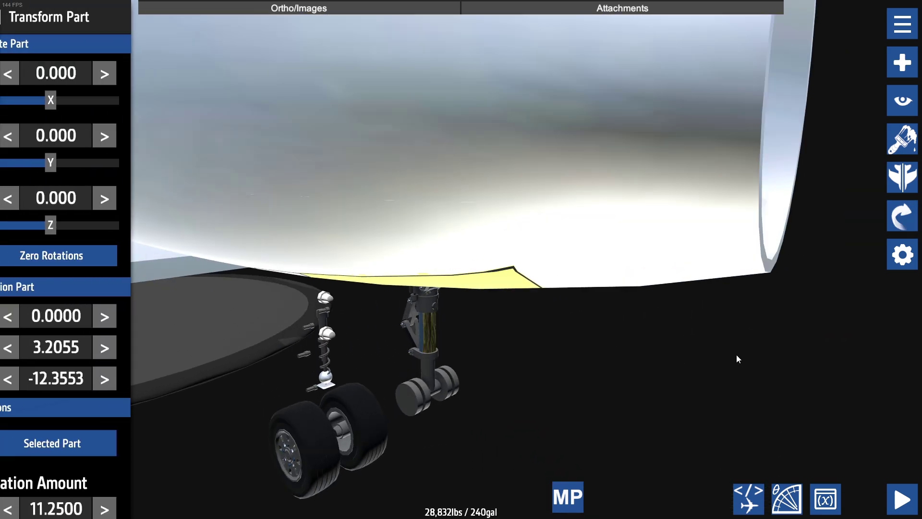
left_click_drag(736, 354, 698, 221)
scroll(486, 157, "down", 3)
scroll(487, 160, "up", 3)
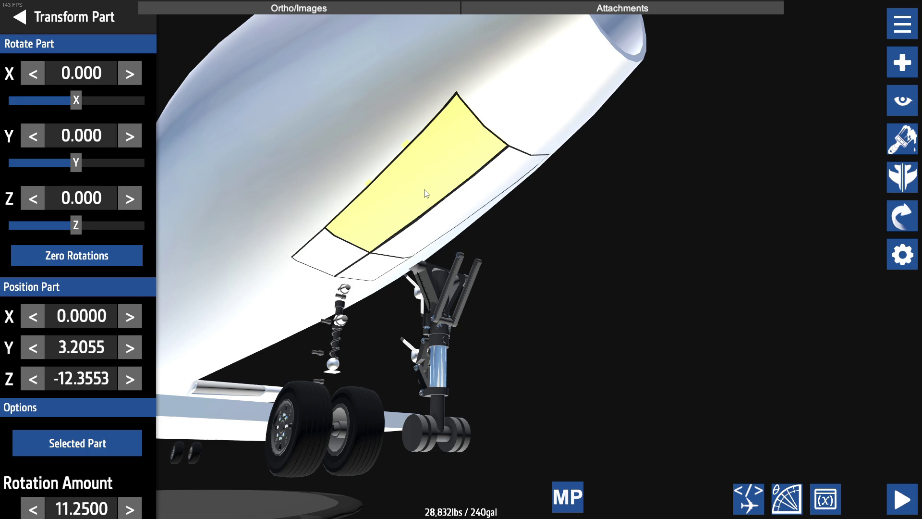
left_click(117, 433)
Try lowering the selected front door panel 1.6384 along Y, and undo the move.
left_click(33, 347)
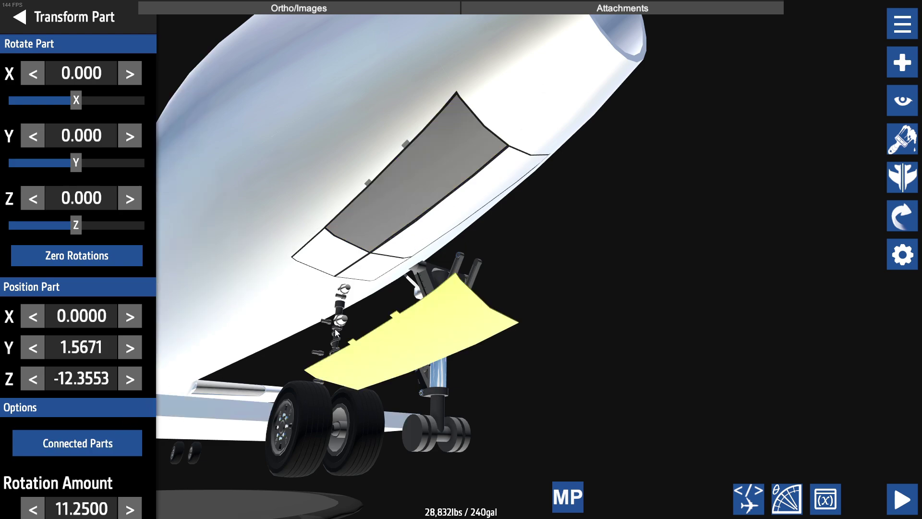
left_click_drag(523, 269, 410, 282)
key("ctrl+z")
Lower the long front nose gear door with its connected parts 1.6384 along Y to expose the bay.
scroll(410, 281, "up", 6)
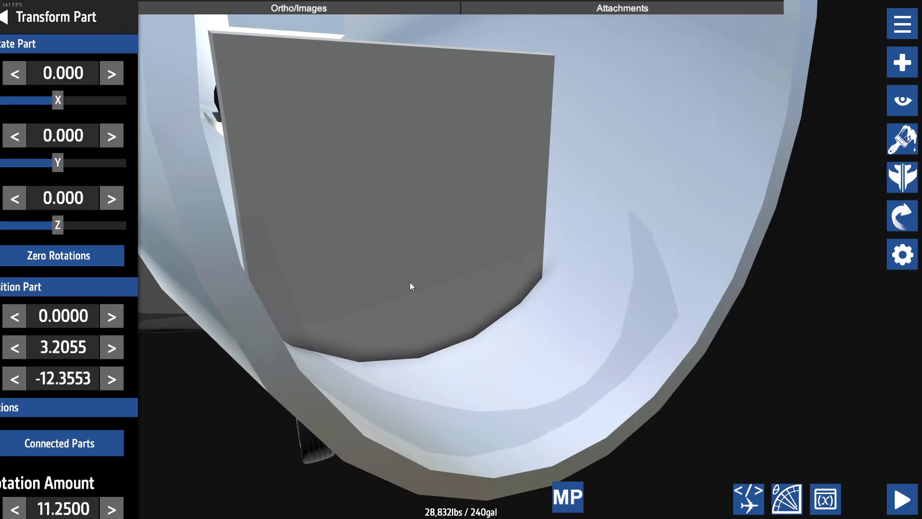
left_click(268, 361)
scroll(269, 361, "down", 6)
left_click(33, 348)
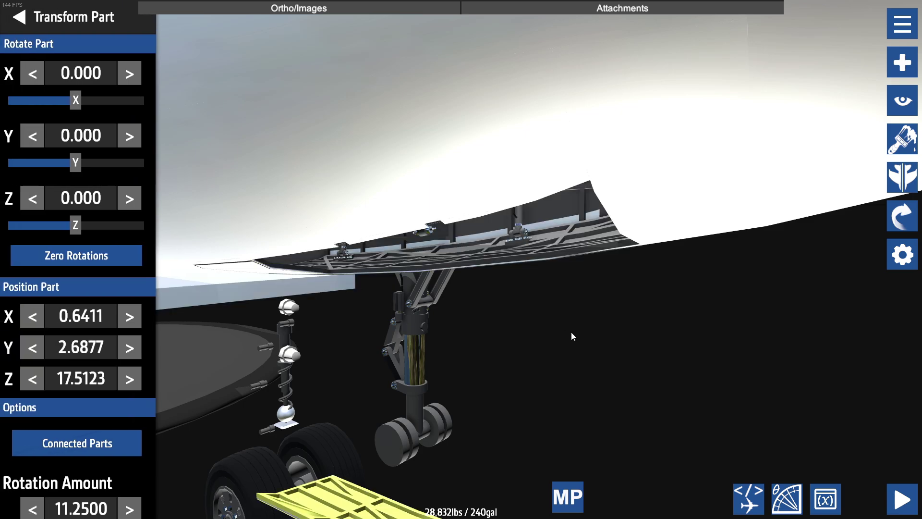
left_click_drag(571, 332, 595, 357)
left_click_drag(488, 398, 502, 376)
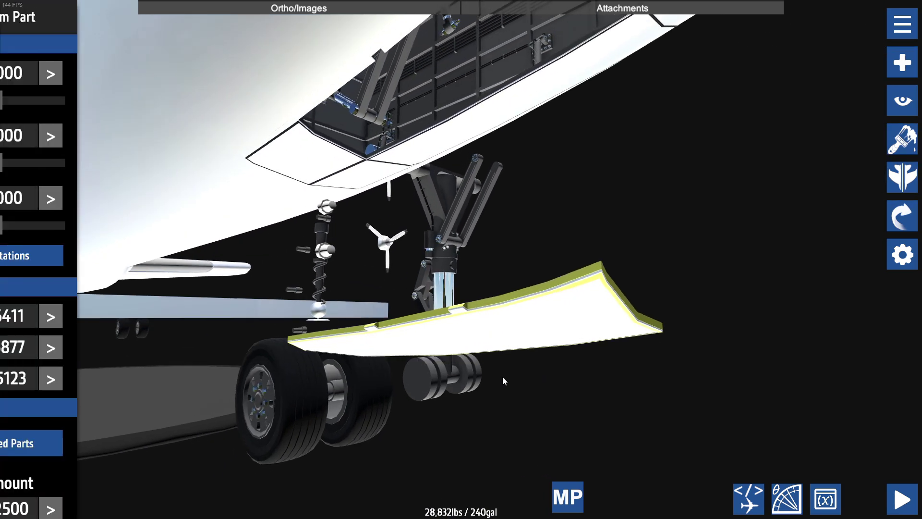
Pull the outer rim out of the nose wheel tire by 1.6384 along X, moving only the selected part.
scroll(502, 376, "down", 4)
left_click(329, 383)
scroll(387, 376, "up", 3)
left_click_drag(588, 401, 601, 364)
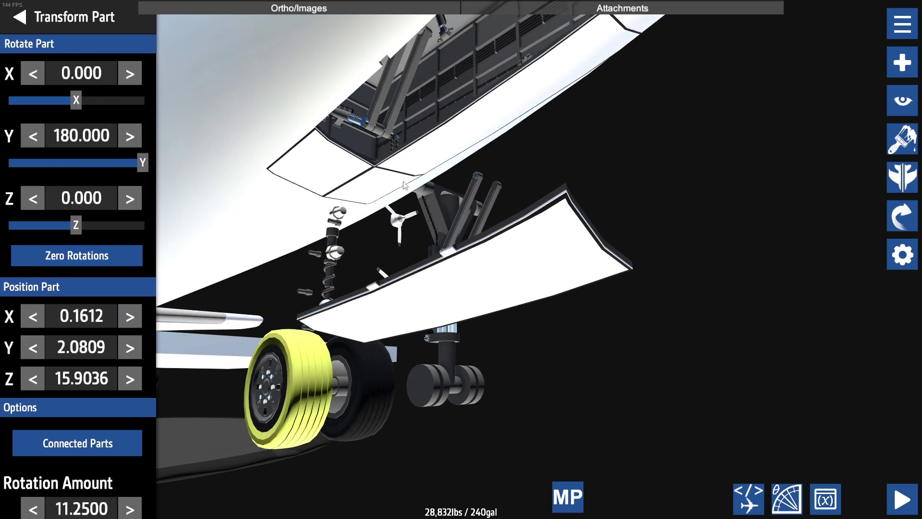
left_click_drag(697, 232, 529, 254)
scroll(529, 255, "up", 3)
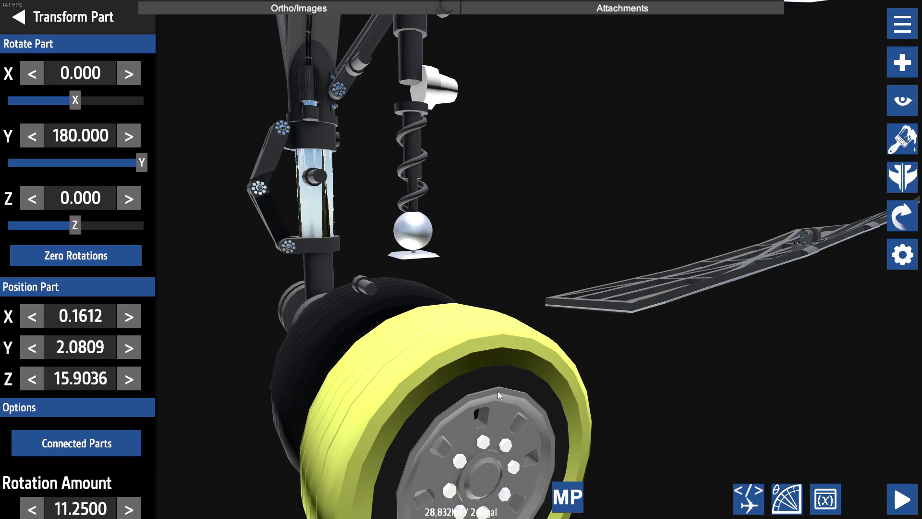
left_click(497, 391)
scroll(498, 391, "down", 3)
left_click(100, 434)
scroll(100, 428, "down", 3)
left_click_drag(254, 414, 239, 400)
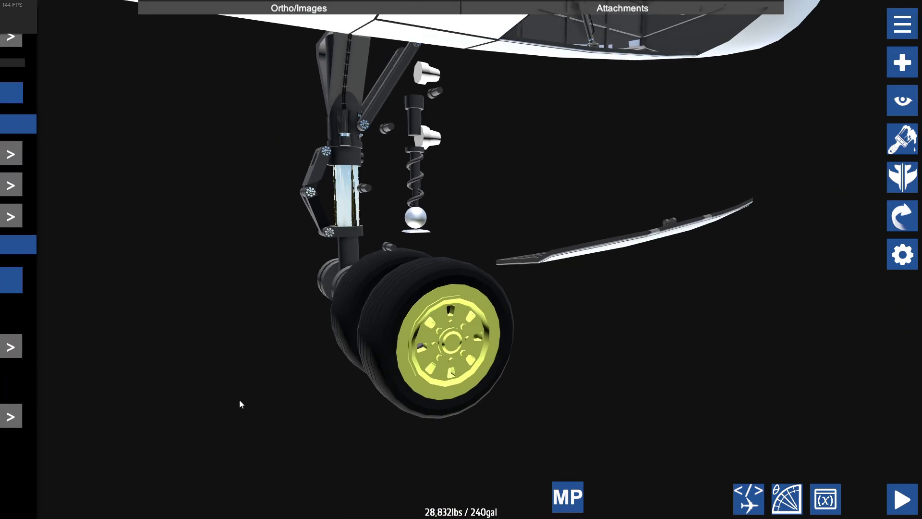
scroll(230, 411, "down", 3)
left_click_drag(346, 403, 407, 401)
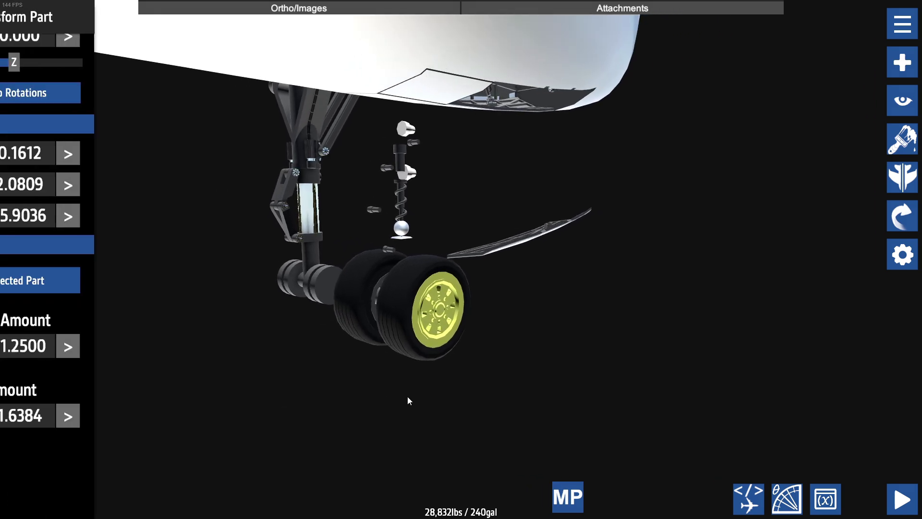
key("Right")
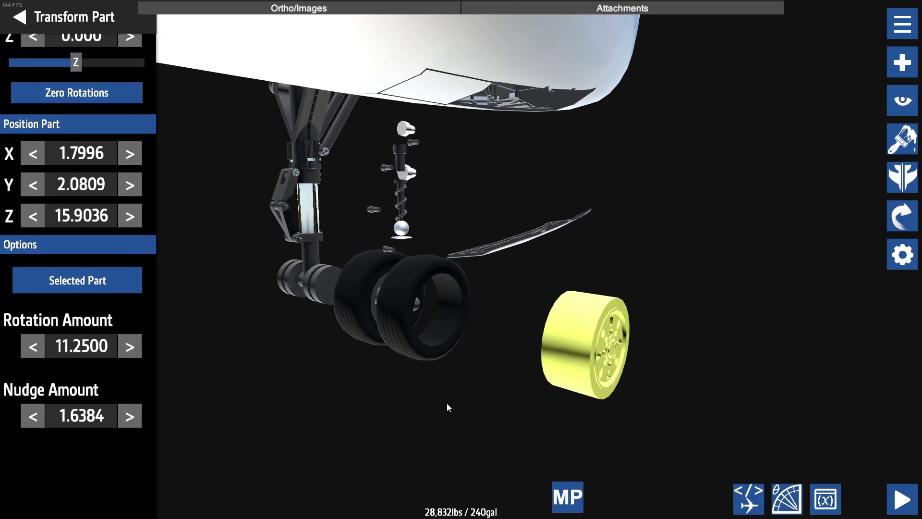
Examine the hollow nose wheel tire, the axle inside it and the separated rim from several angles.
mouse_move(478, 394)
left_mouse_down()
mouse_move(442, 402)
mouse_move(471, 383)
left_mouse_up()
left_click_drag(668, 353, 646, 358)
scroll(396, 293, "up", 3)
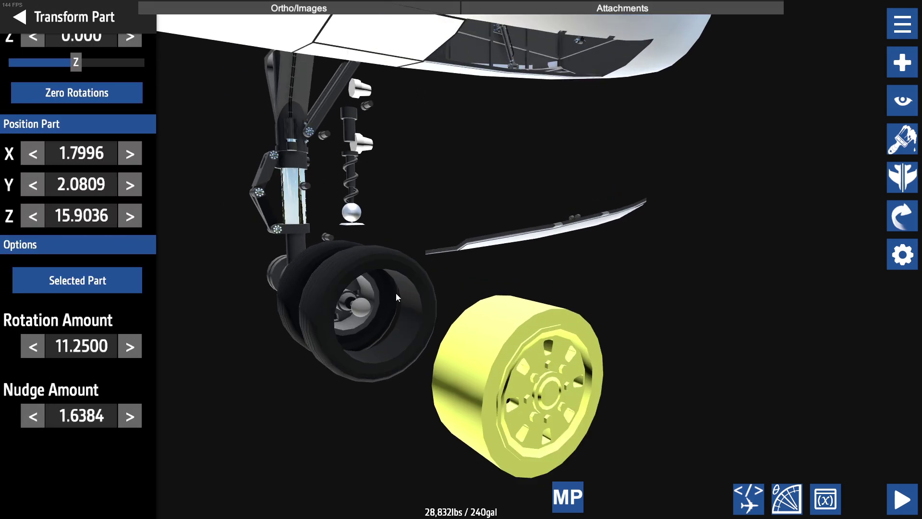
scroll(437, 287, "down", 1)
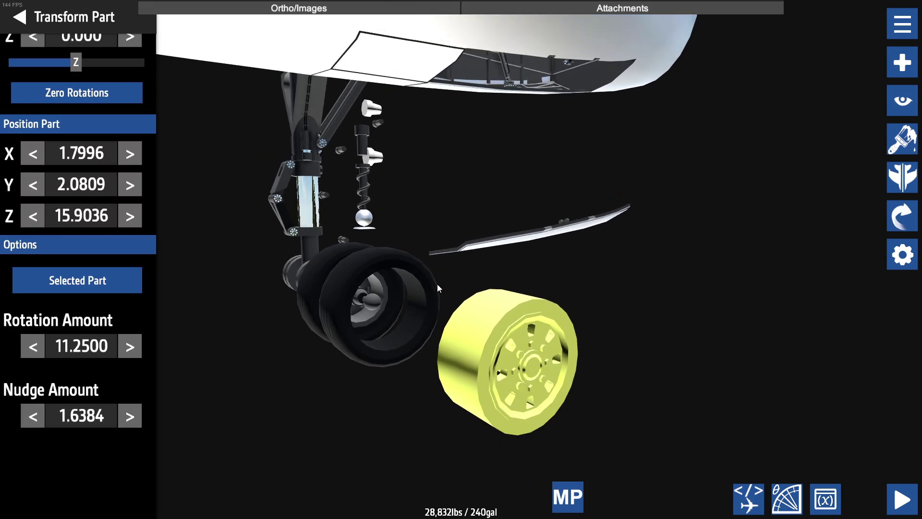
left_click_drag(532, 306, 583, 313)
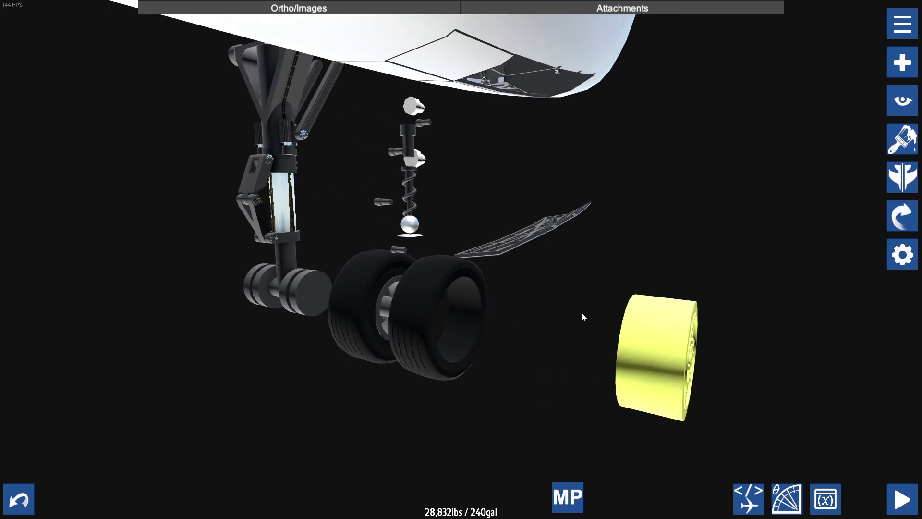
left_click_drag(498, 301, 584, 299)
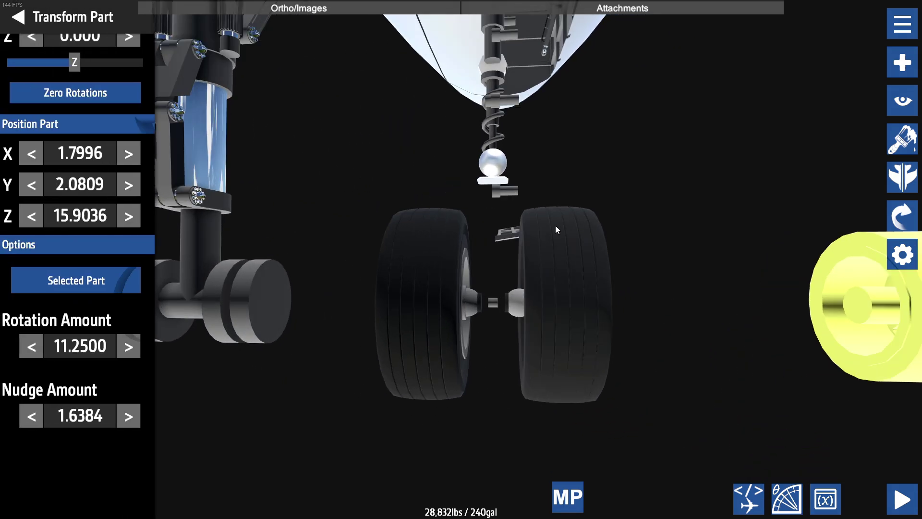
left_click_drag(578, 209, 538, 211)
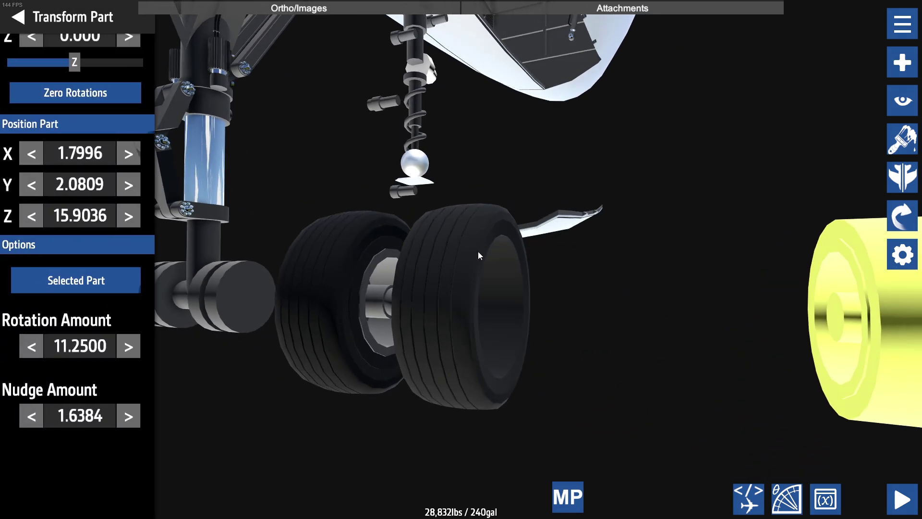
left_click_drag(478, 252, 401, 258)
left_click_drag(391, 292, 491, 283)
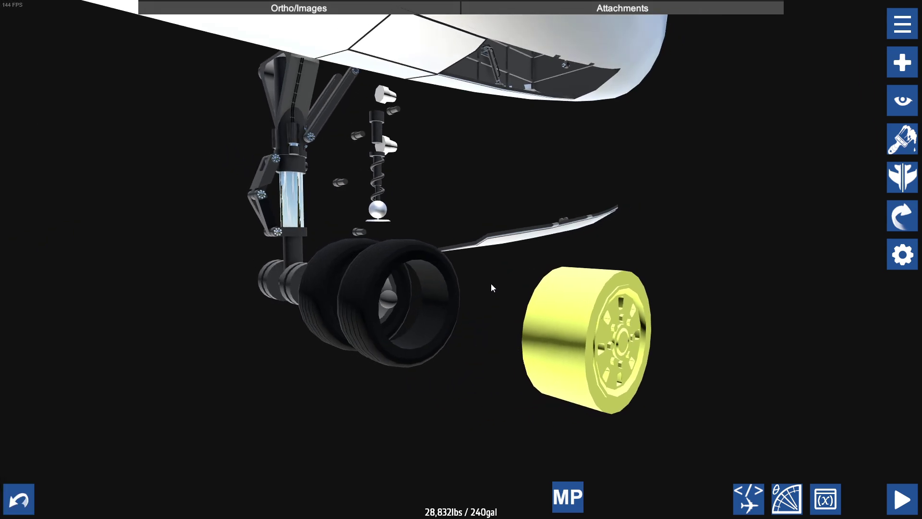
Undo the wheel rim's shift along X and open the rim's part properties.
scroll(491, 284, "up", 2)
key("ctrl+z")
left_click(902, 255)
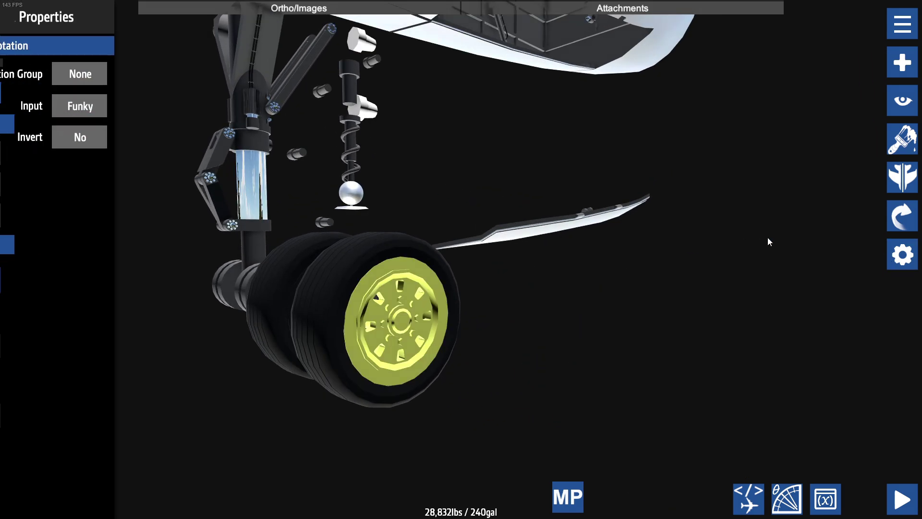
Check the input expression of the rim's Wheel Rotation and cancel without changing it.
left_click(124, 106)
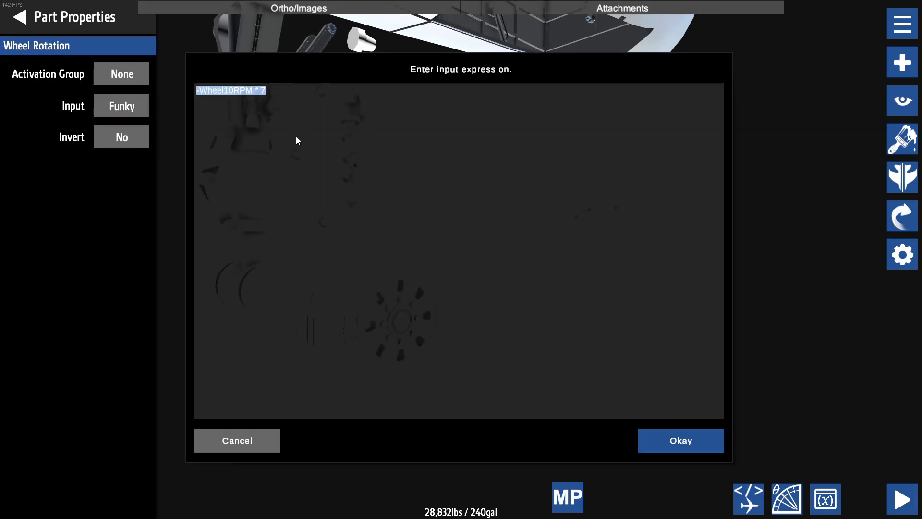
left_click(275, 164)
left_click(258, 438)
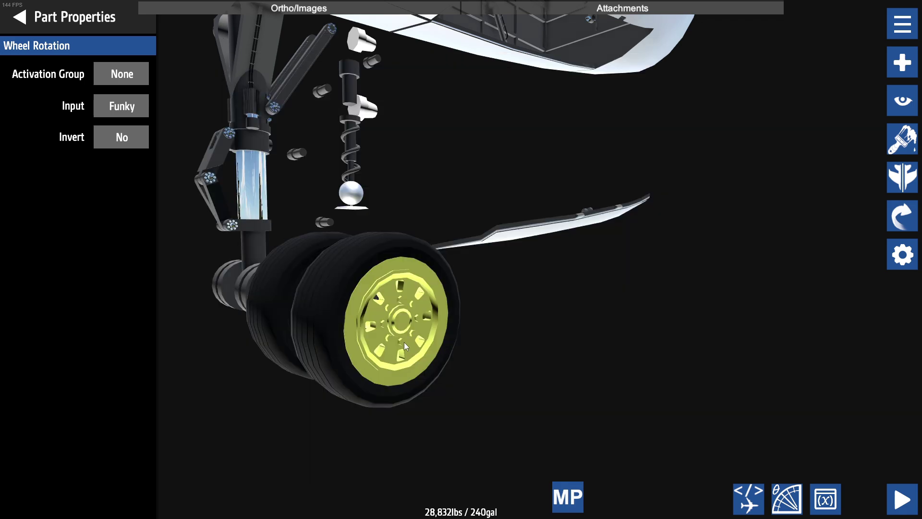
left_click(595, 338)
left_click_drag(596, 338, 572, 343)
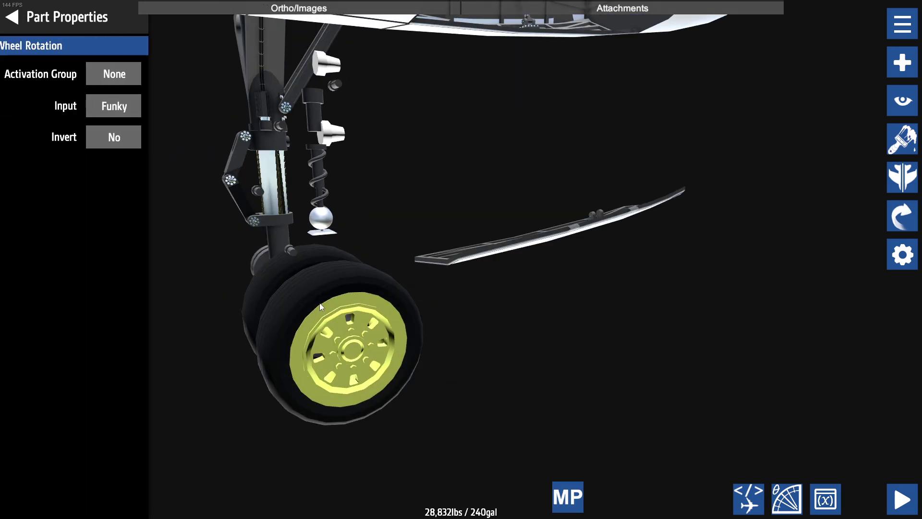
Load the SWL-120 Landing Gear Mods aircraft.
scroll(606, 348, "down", 5)
left_click_drag(542, 362, 388, 341)
left_click_drag(510, 351, 365, 353)
scroll(656, 362, "up", 4)
left_click_drag(720, 357, 685, 352)
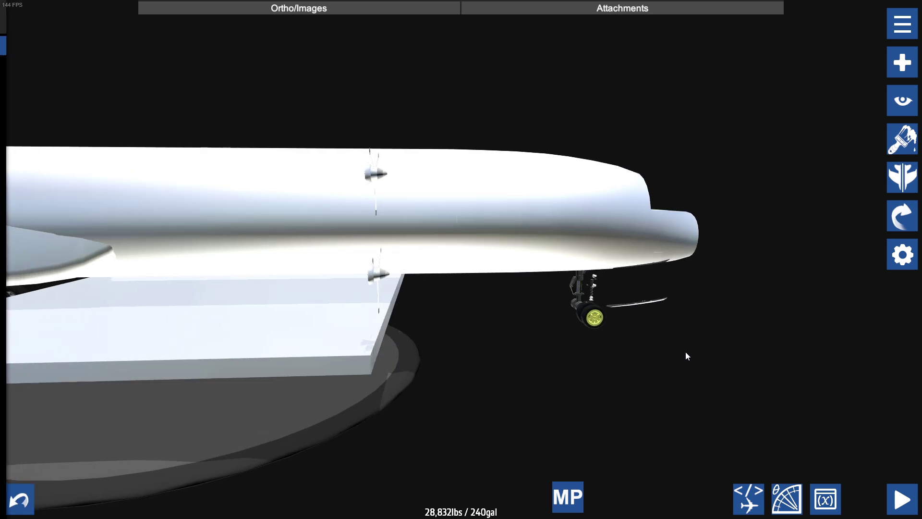
left_click(901, 24)
left_click(71, 144)
scroll(318, 216, "down", 5)
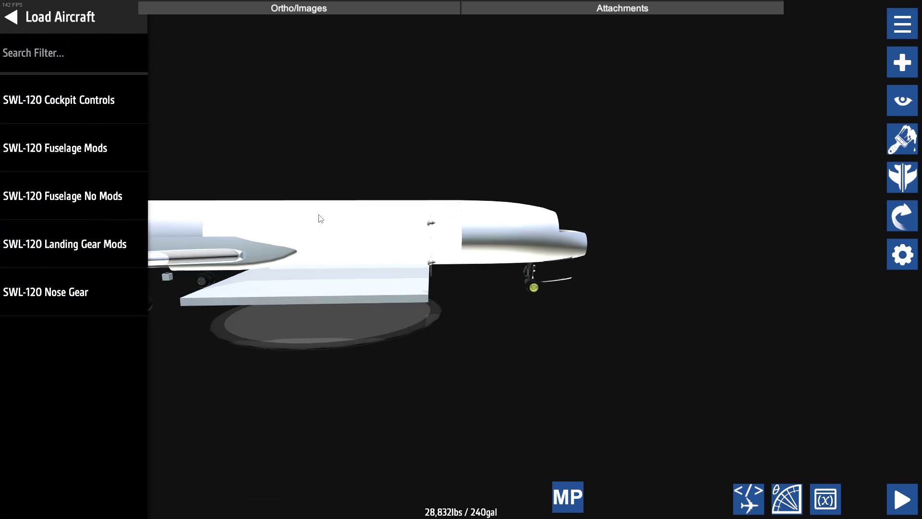
left_click(123, 242)
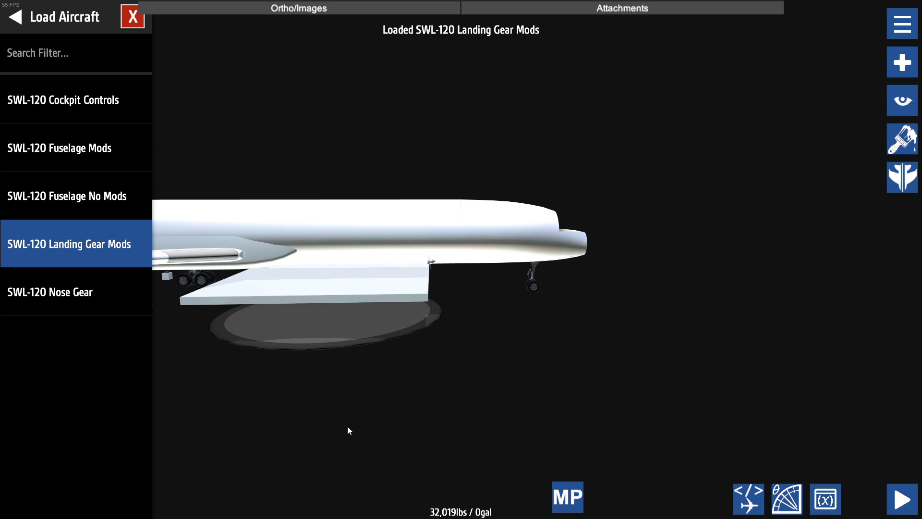
Examine the main landing gear legs, wheels and doors under the wing.
left_click_drag(347, 427, 600, 413)
scroll(583, 377, "up", 6)
scroll(373, 325, "down", 3)
left_click_drag(555, 363, 510, 385)
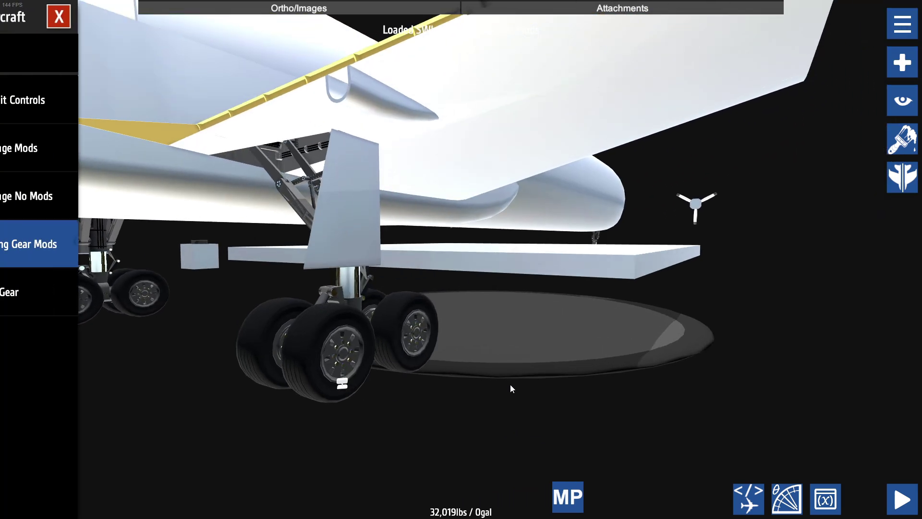
Load the SWL-120 Nose Gear aircraft and inspect its nose gear and the interior of the gear bay.
left_click(101, 285)
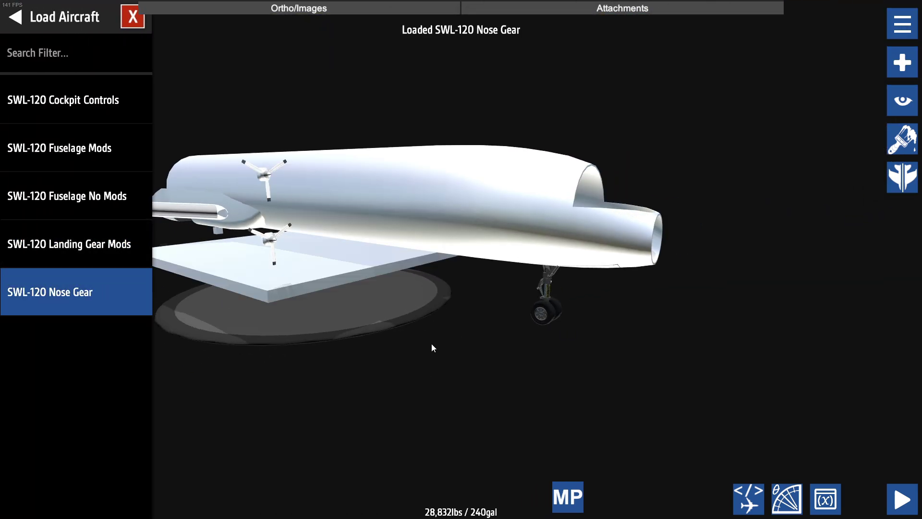
left_click_drag(431, 344, 385, 317)
scroll(437, 348, "up", 3)
scroll(399, 336, "up", 2)
scroll(387, 324, "up", 3)
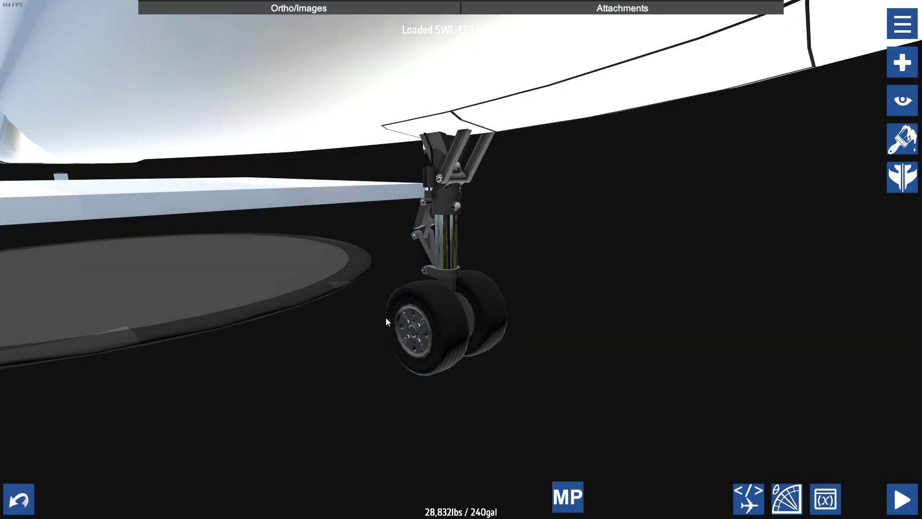
right_click_drag(386, 318, 374, 359)
scroll(375, 347, "up", 3)
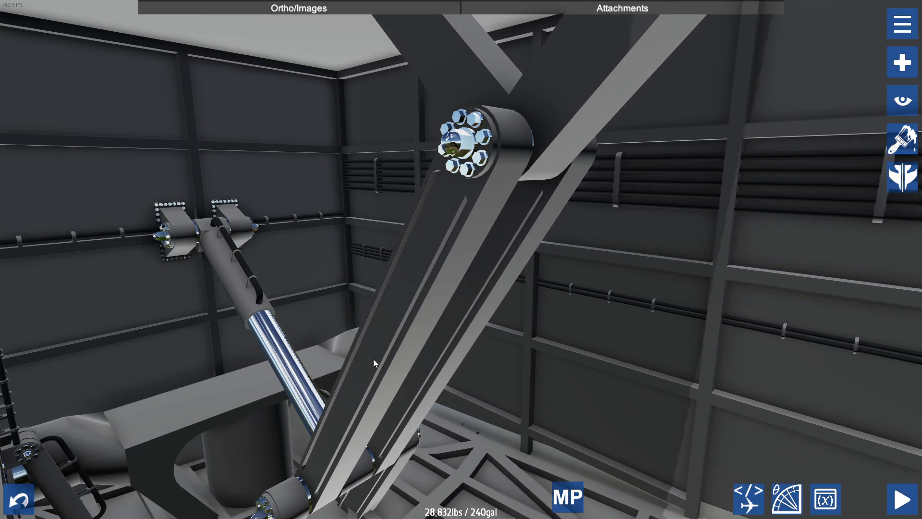
left_click_drag(374, 359, 370, 349)
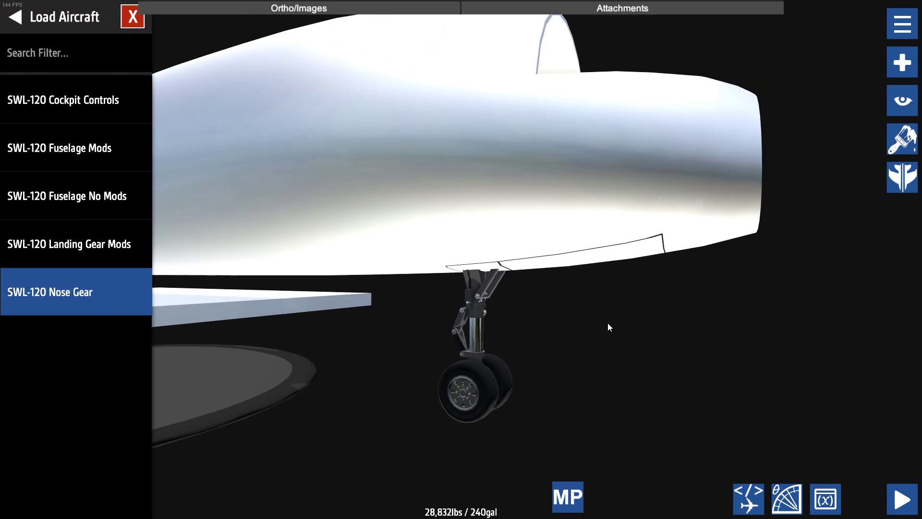
Start a test flight and open the short rear nose gear doors with activation group 1.
left_click(901, 500)
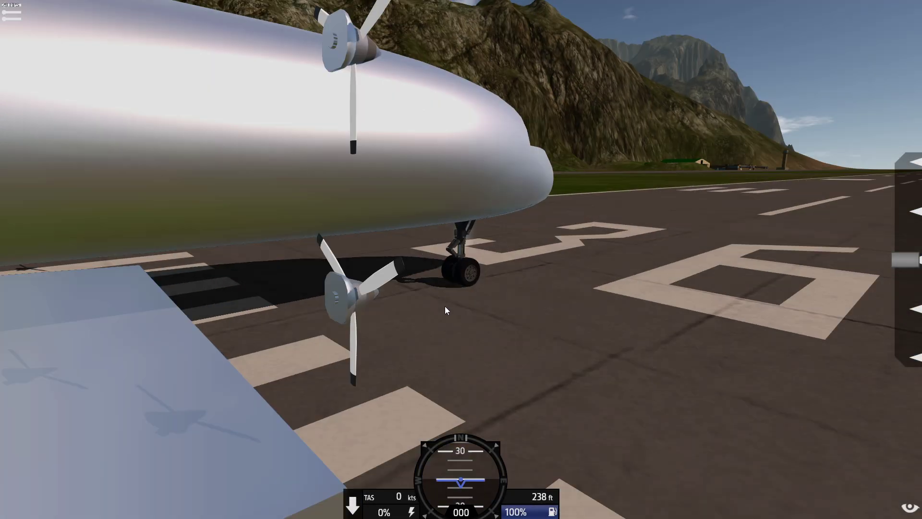
key("1")
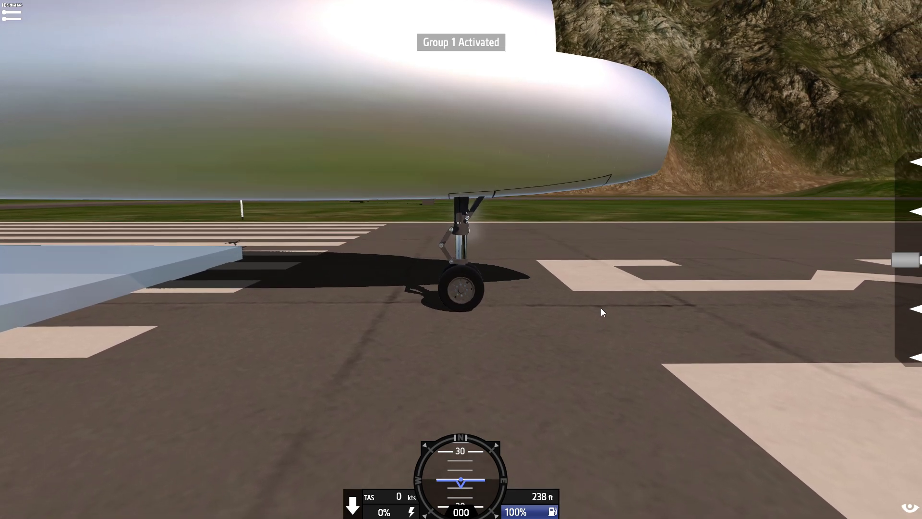
scroll(466, 214, "up", 2)
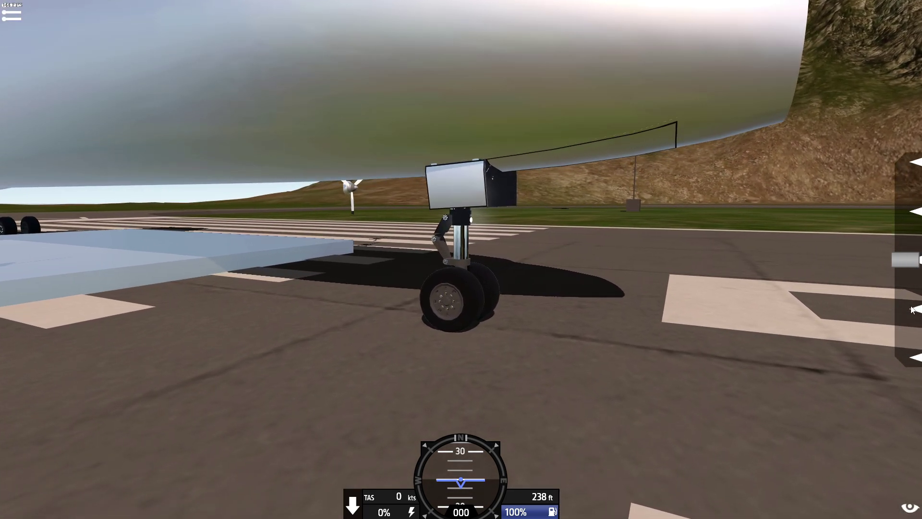
Retract the nose gear through the long front doors, opening and closing them with activation group 2.
key("2")
left_click(905, 162)
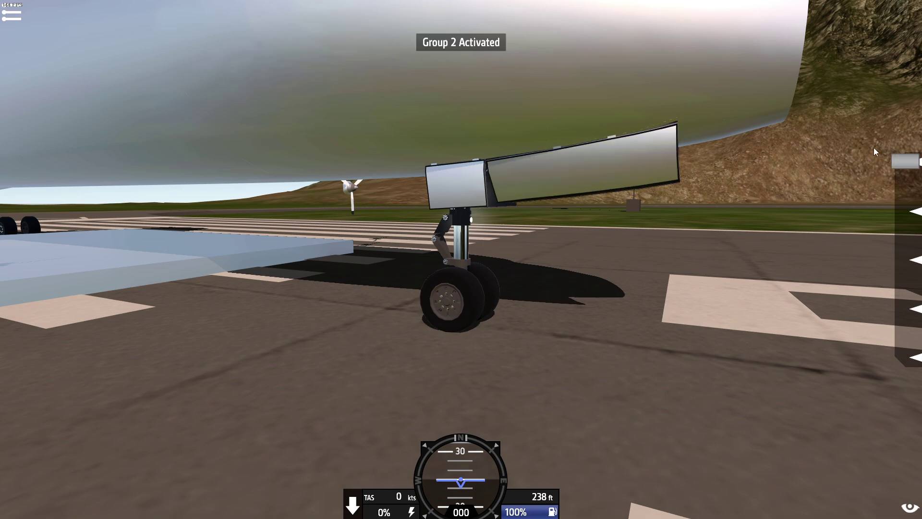
left_click_drag(709, 169, 728, 166)
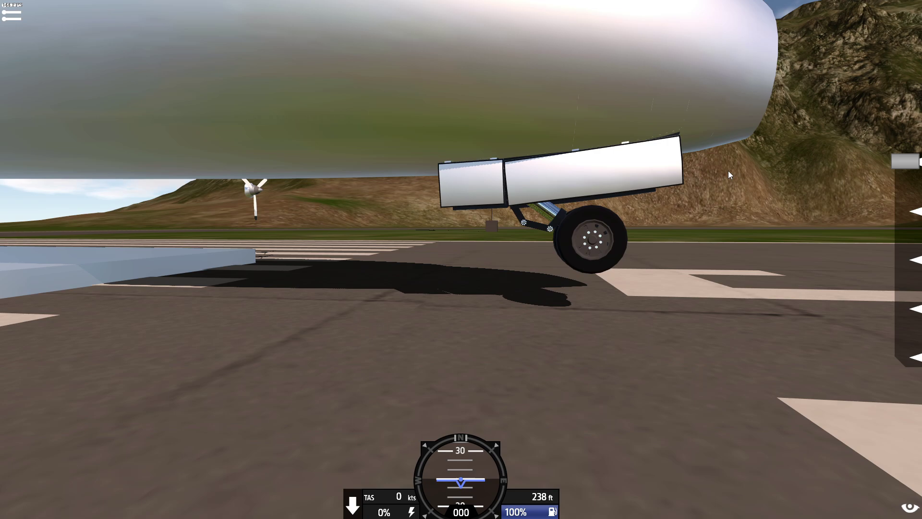
key("2")
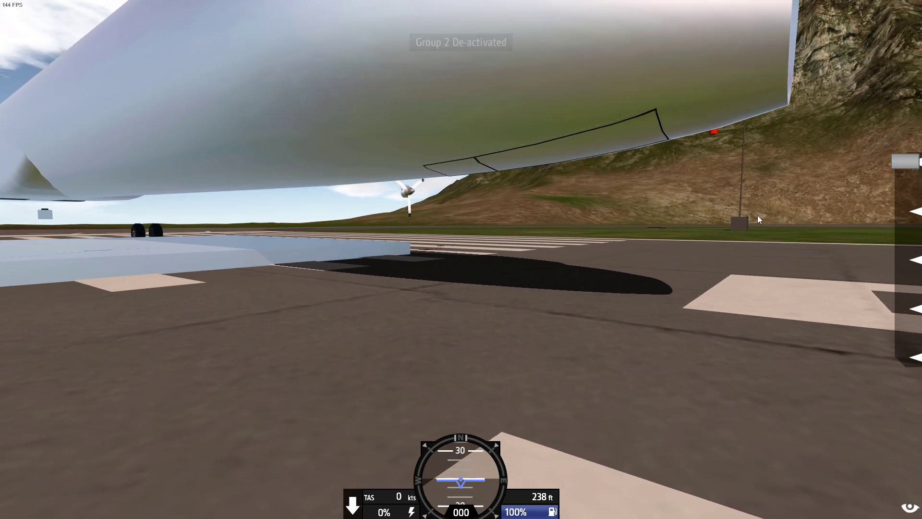
Lower the nose gear through the long front doors, opening and closing them again with activation group 2.
key("2")
left_click(905, 260)
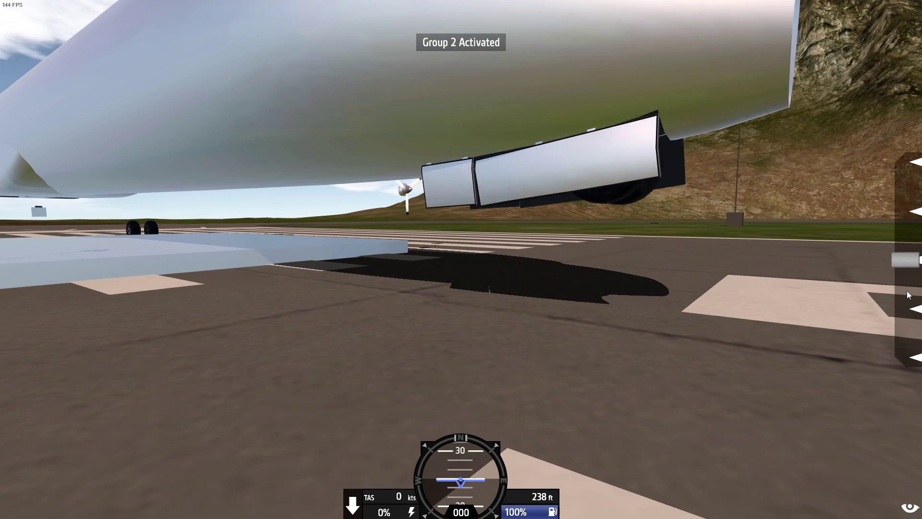
left_click_drag(817, 245, 688, 239)
key("2")
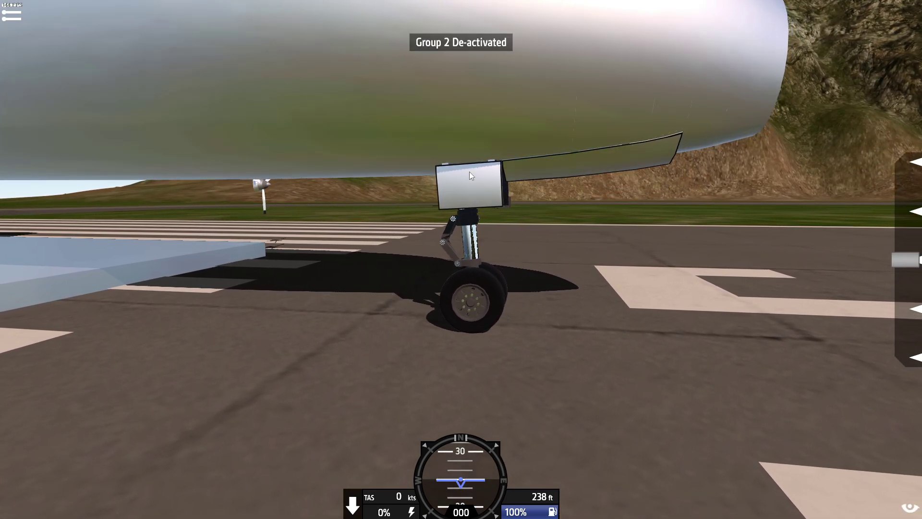
Examine the extended nose gear and its doors on the parked aircraft from the front and side.
scroll(578, 150, "down", 3)
left_click_drag(578, 150, 624, 161)
scroll(387, 163, "up", 1)
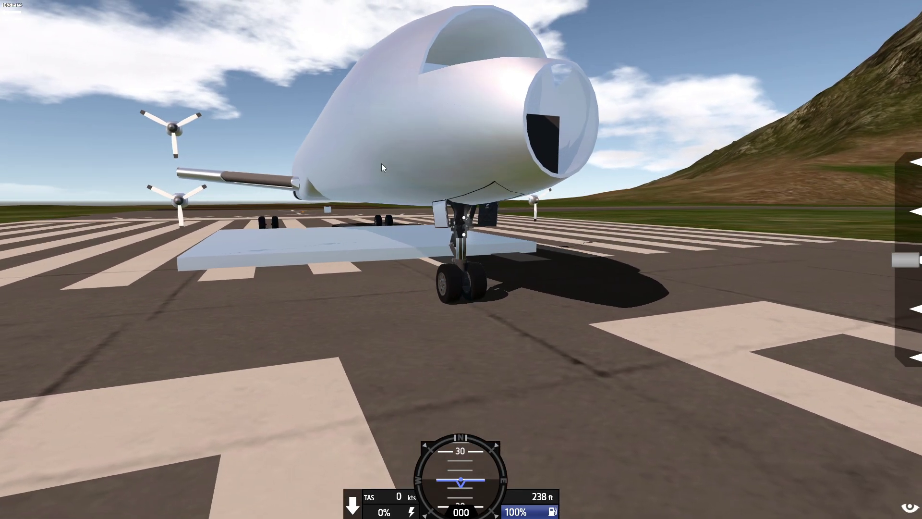
scroll(399, 143, "up", 2)
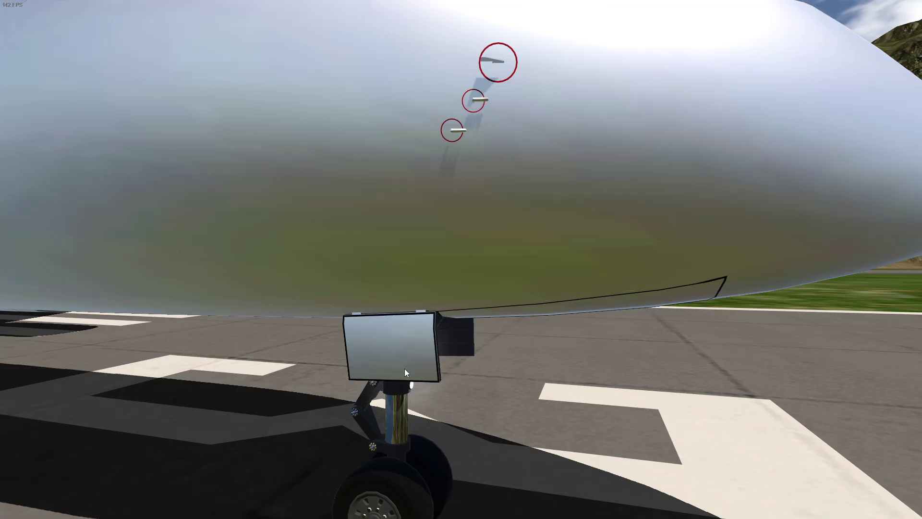
scroll(404, 366, "down", 3)
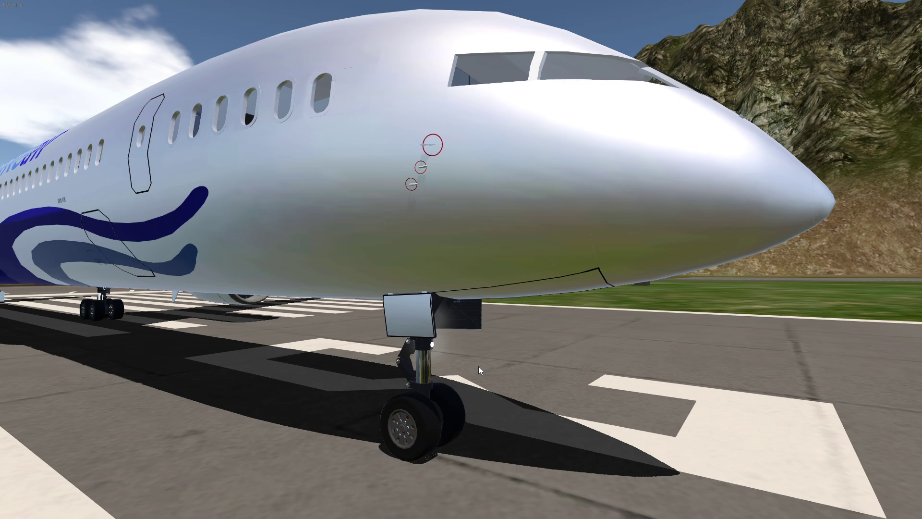
left_click_drag(478, 367, 446, 378)
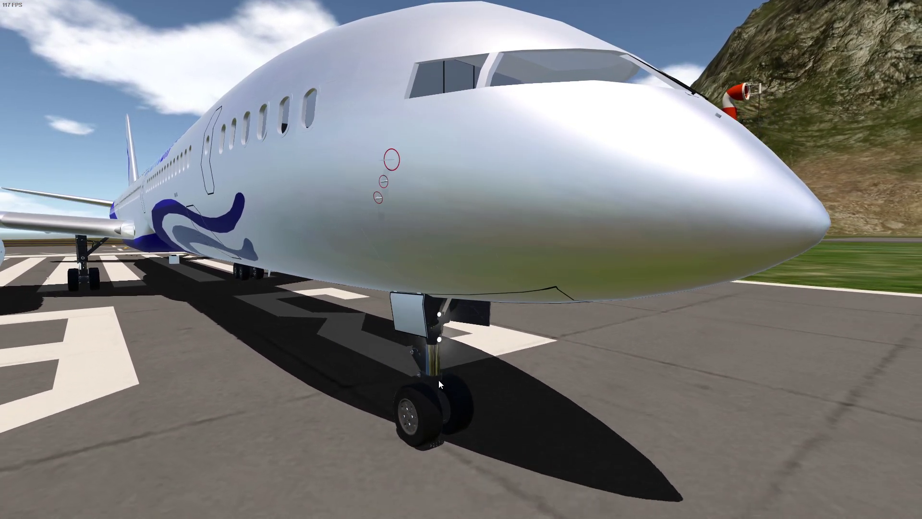
left_click_drag(439, 380, 268, 356)
Accelerate the finished airliner down the runway at 100% throttle and lift off with Mouse as Joystick enabled.
scroll(483, 380, "down", 1)
scroll(489, 387, "down", 5)
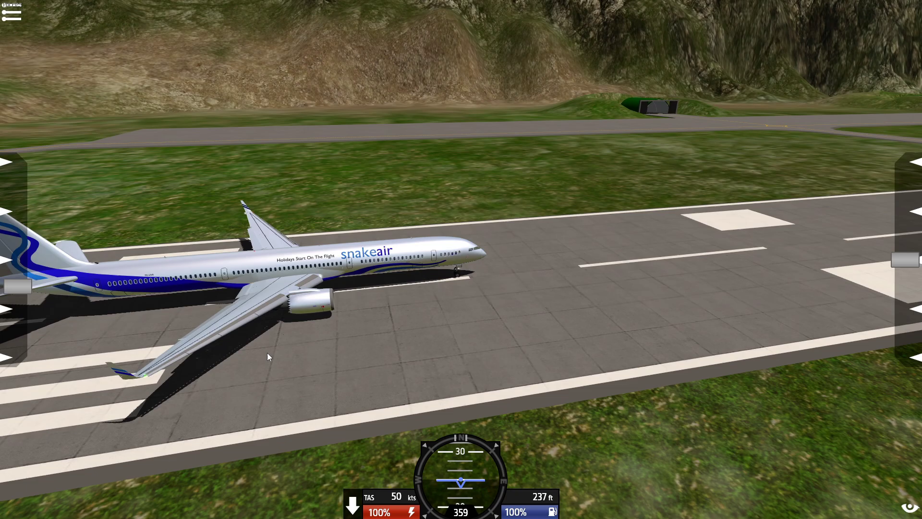
scroll(311, 276, "up", 3)
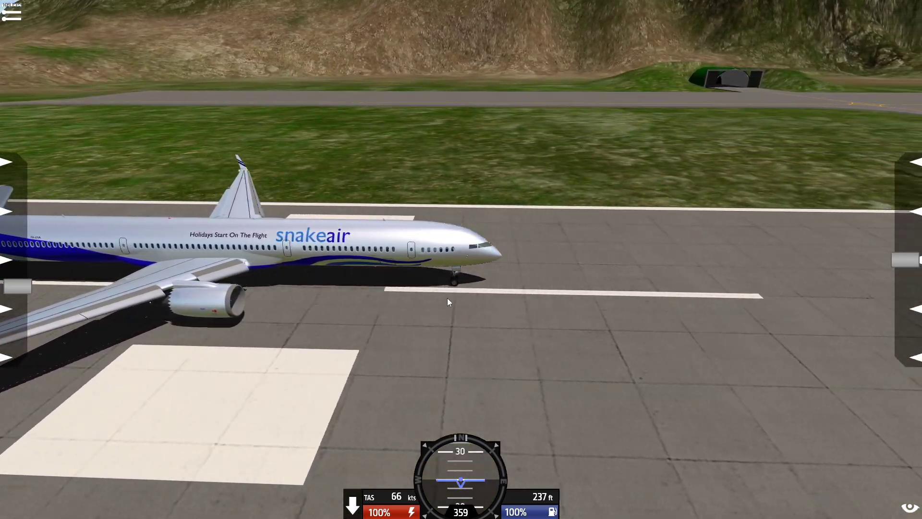
left_click_drag(448, 298, 344, 278)
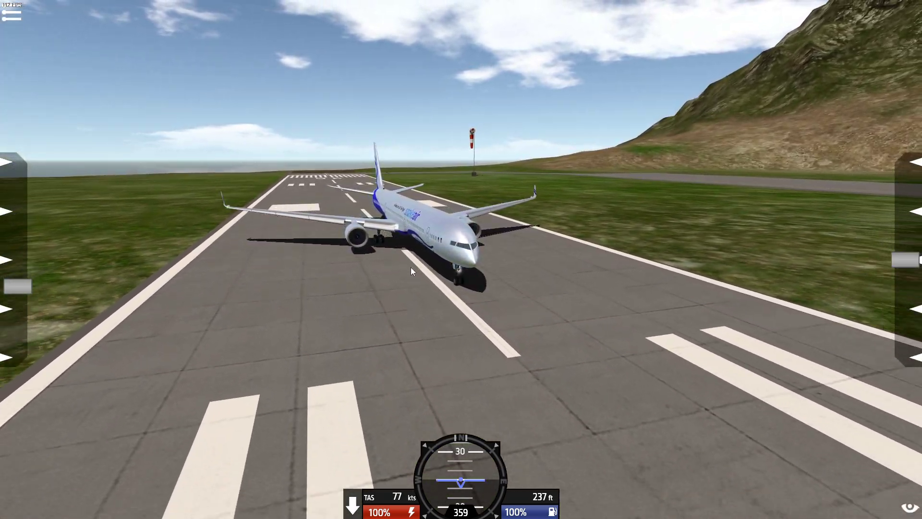
left_click_drag(411, 267, 408, 309)
right_click(408, 309)
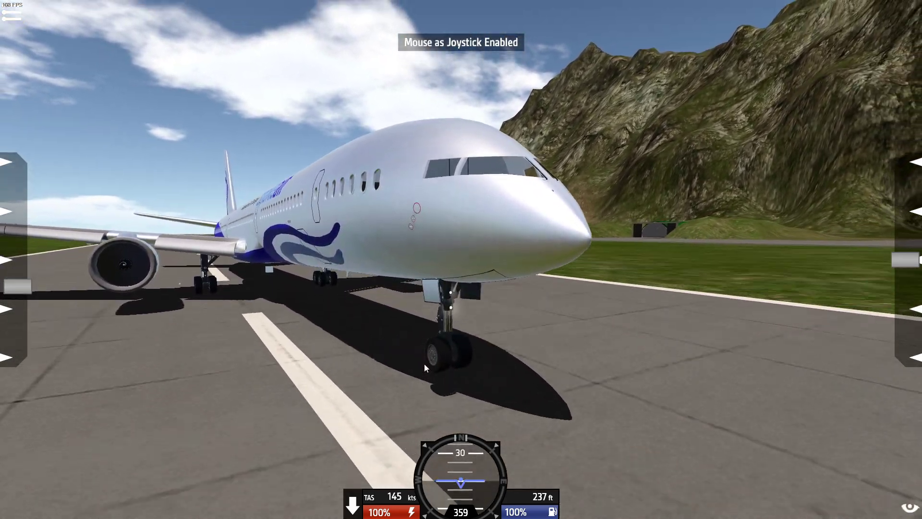
left_click_drag(425, 364, 363, 336)
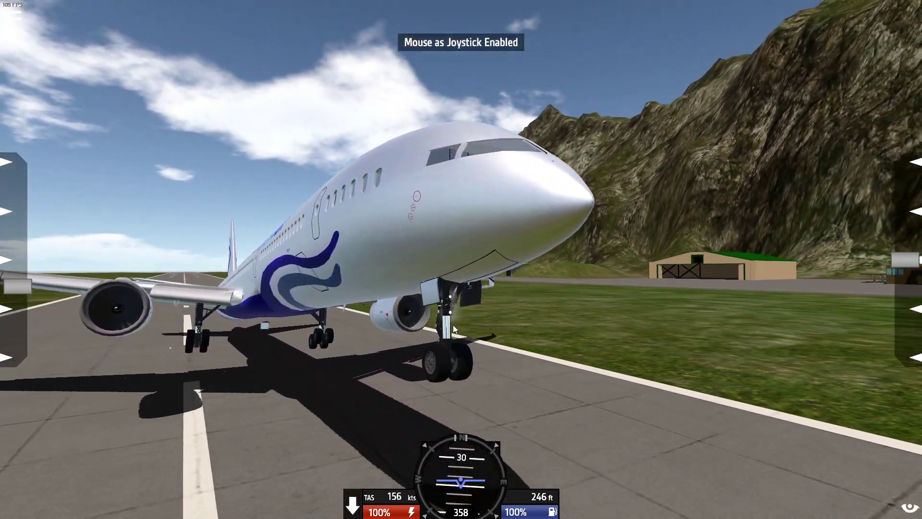
Retract the landing gear after takeoff and inspect the closed nose doors and the stowed gear inside the bay.
key("g")
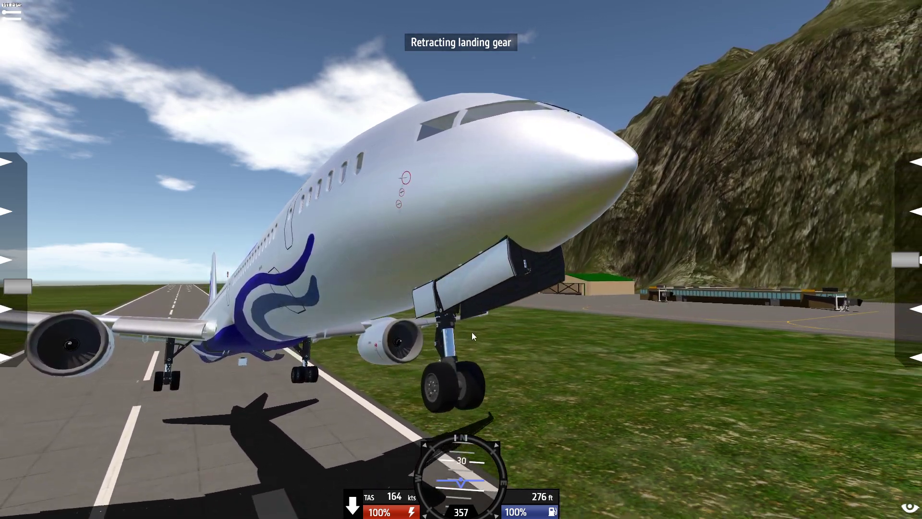
scroll(471, 330, "up", 2)
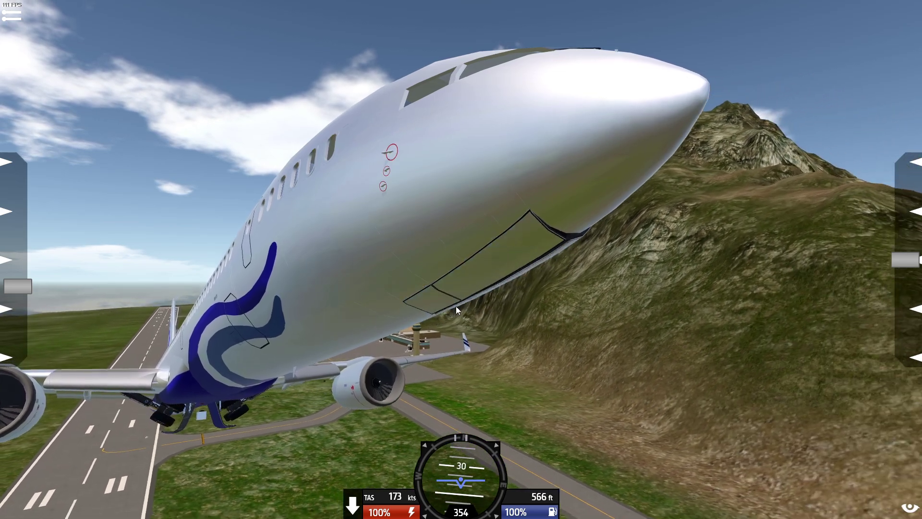
left_click_drag(456, 306, 550, 306)
scroll(516, 309, "up", 2)
scroll(368, 362, "up", 3)
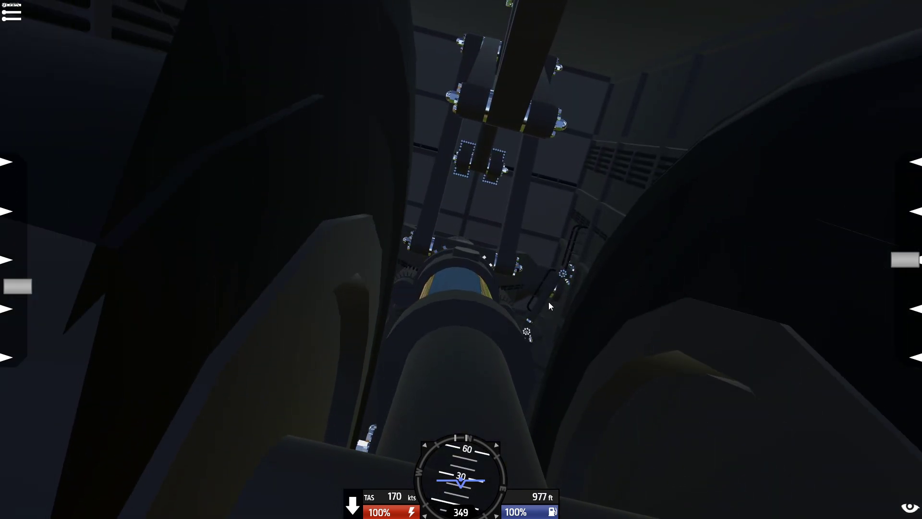
Extend and re-retract the landing gear in flight while watching the struts and door actuators inside the nose bay.
key("g")
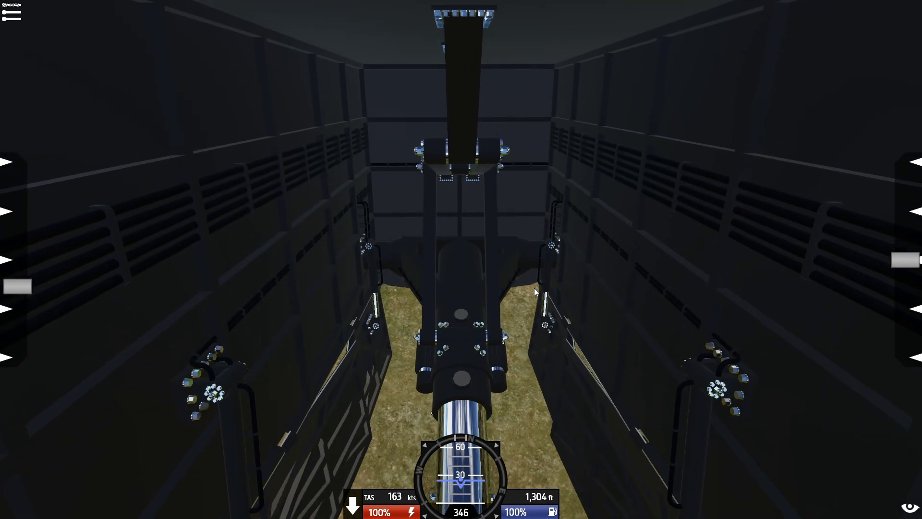
left_click_drag(528, 290, 497, 309)
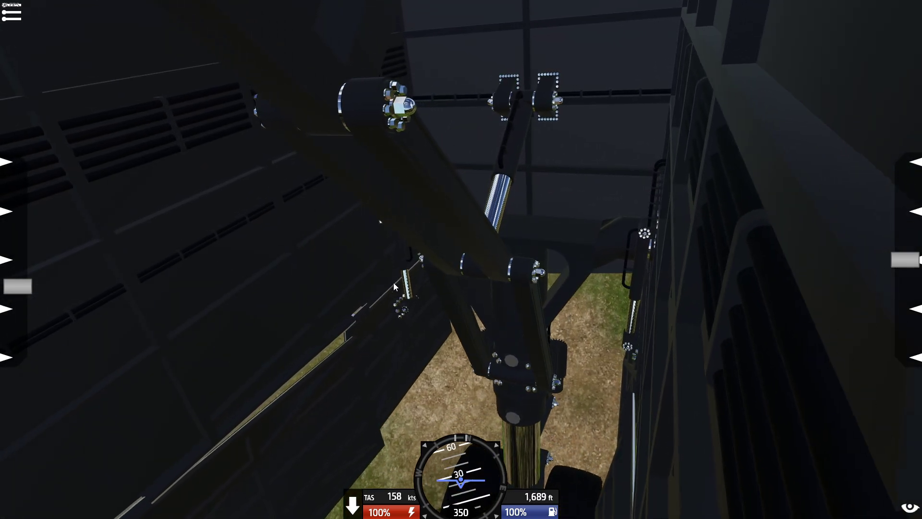
left_click_drag(396, 274, 432, 283)
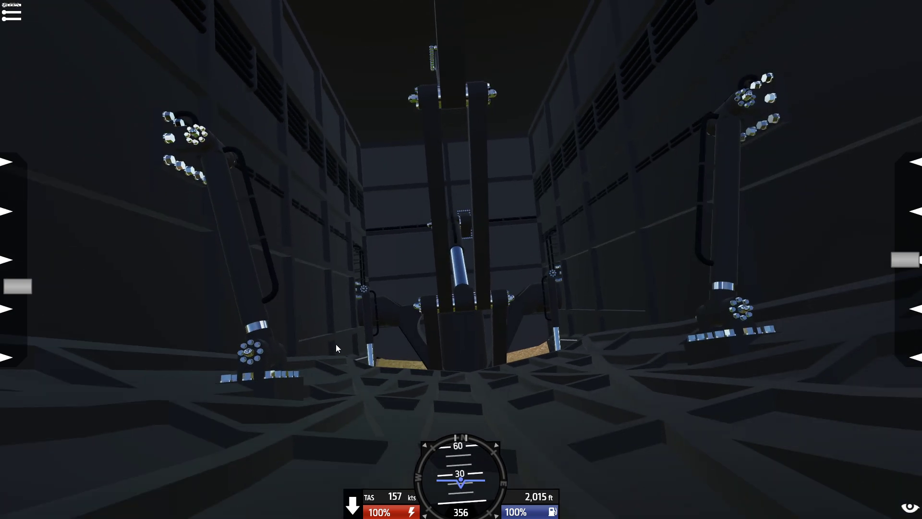
key("r")
key("g")
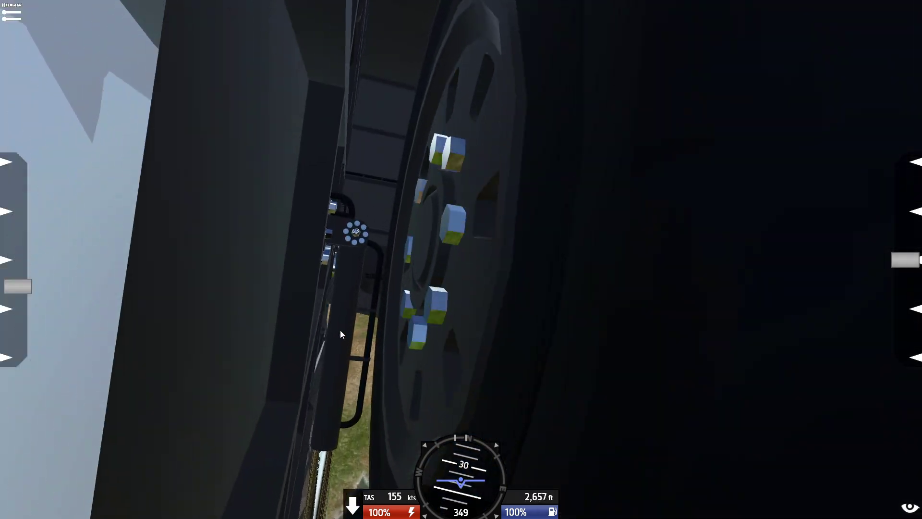
Switch from the nose bay close-up to an exterior view and inspect the whole airliner in flight from the front and side.
scroll(334, 318, "down", 3)
left_click_drag(331, 317, 305, 315)
scroll(401, 323, "down", 5)
key("c")
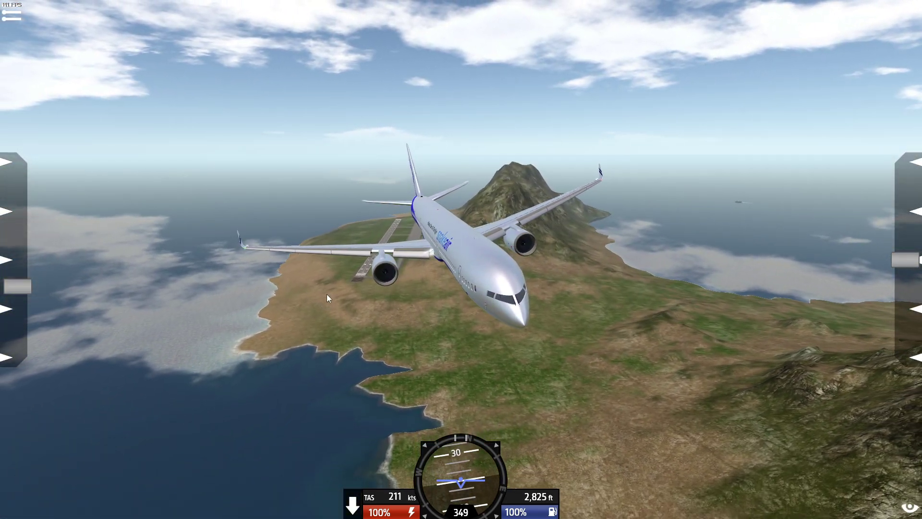
mouse_move(385, 323)
left_mouse_down()
mouse_move(472, 334)
mouse_move(390, 331)
left_mouse_up()
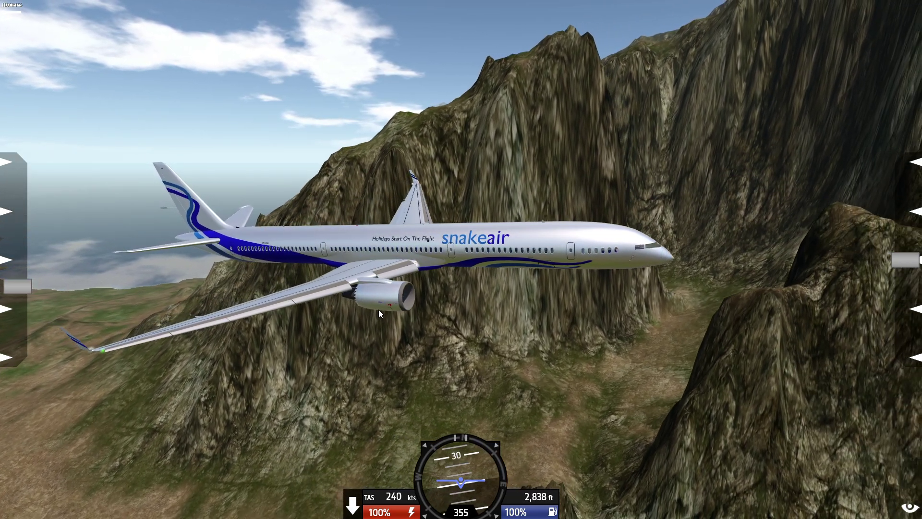
left_click_drag(379, 309, 377, 218)
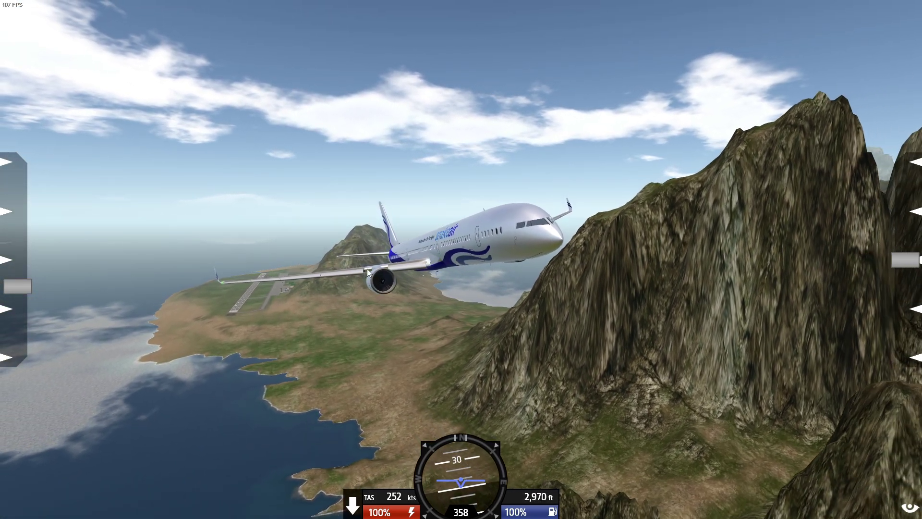
left_click_drag(364, 258, 454, 250)
Enable Mouse as Joystick and climb the airliner past the mountains at 100% throttle while viewing it from the side and rear.
key("r")
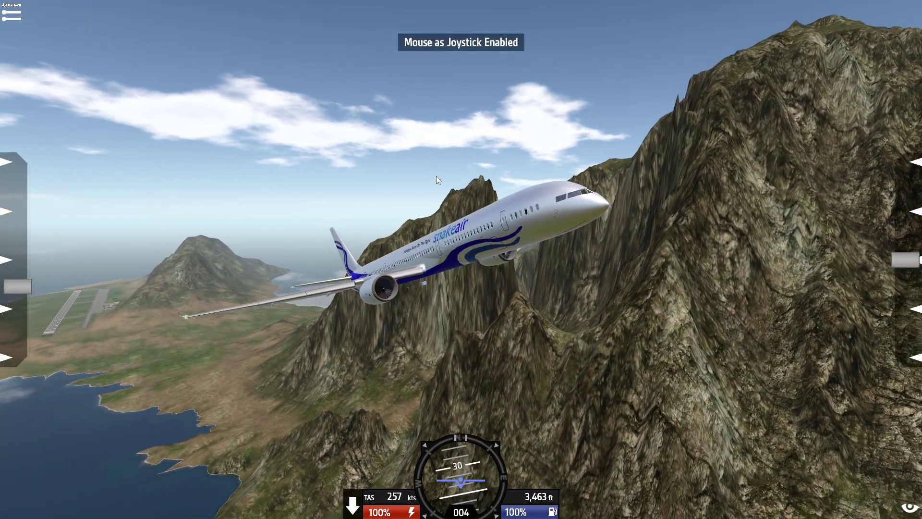
left_click_drag(436, 175, 308, 265)
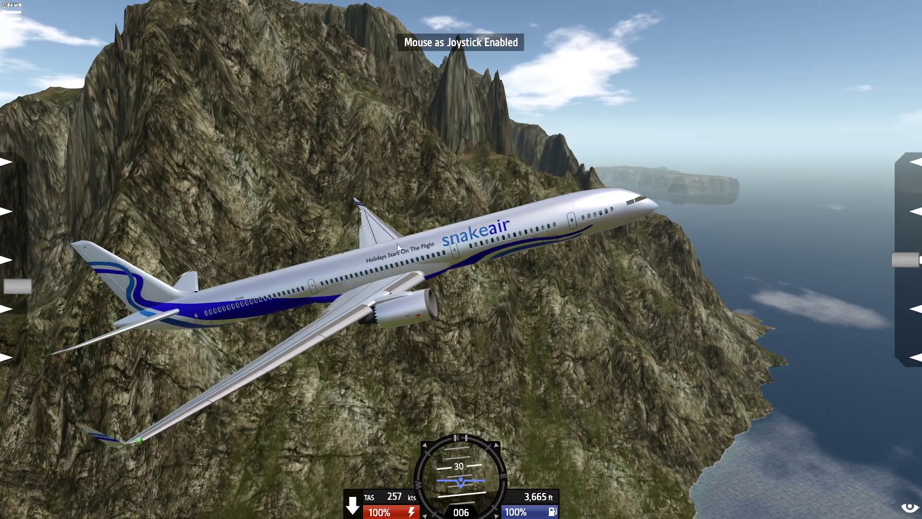
left_click_drag(397, 243, 419, 265)
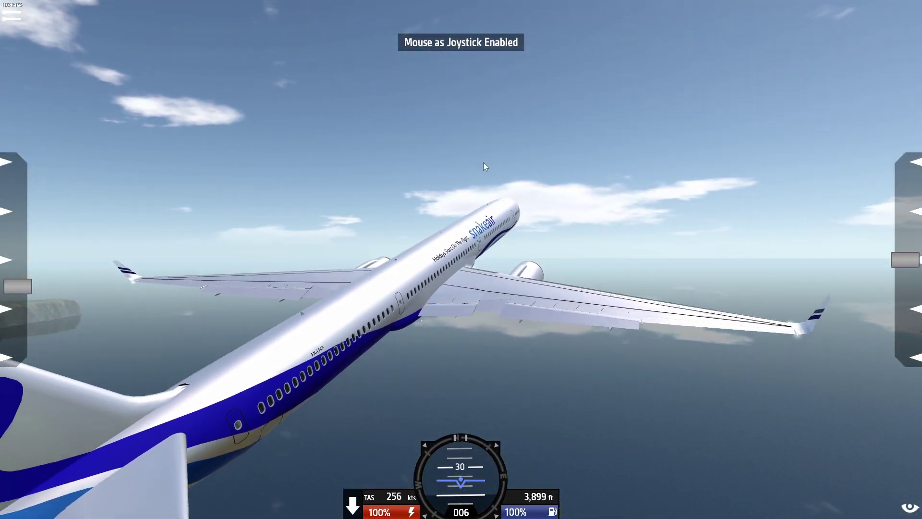
left_click_drag(484, 162, 450, 228)
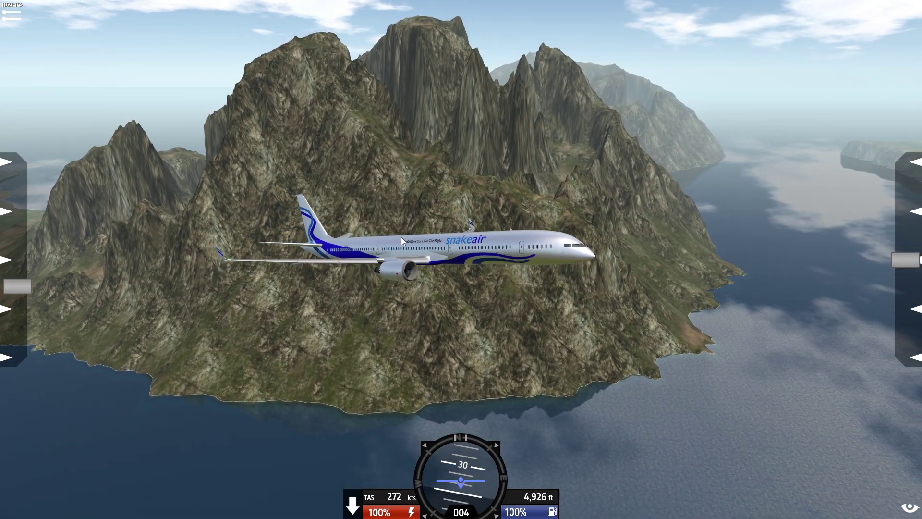
scroll(473, 186, "up", 3)
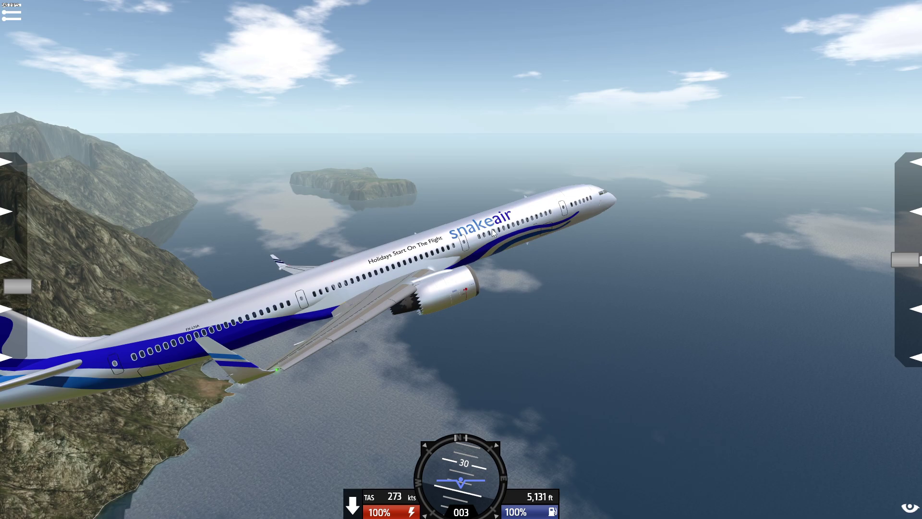